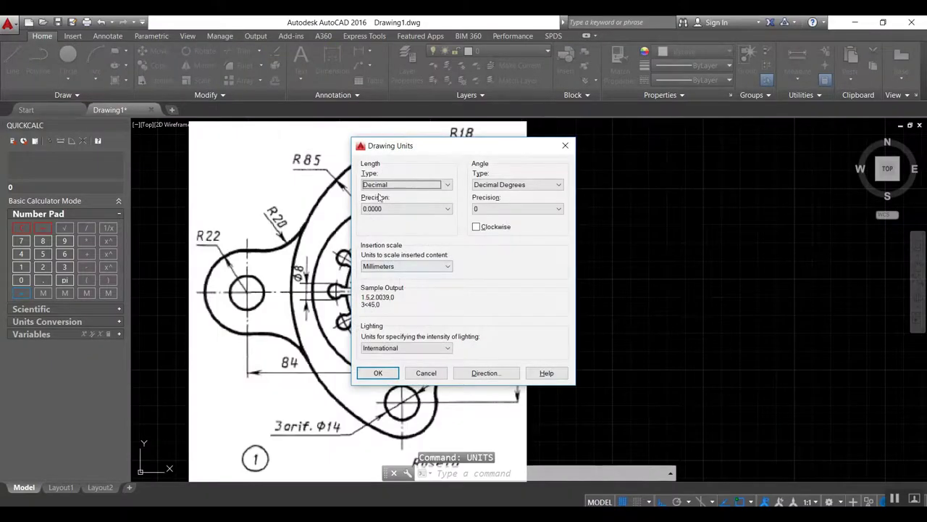
- Set the Drawing Units length precision to 0 so lengths show as whole numbers
{"action": "left_click", "coordinate": [379, 209]}
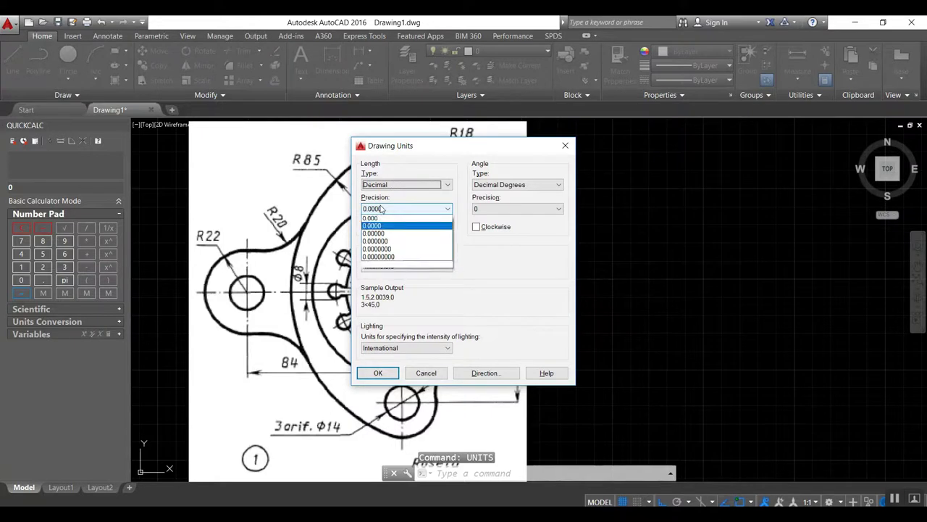
{"action": "left_click", "coordinate": [376, 217]}
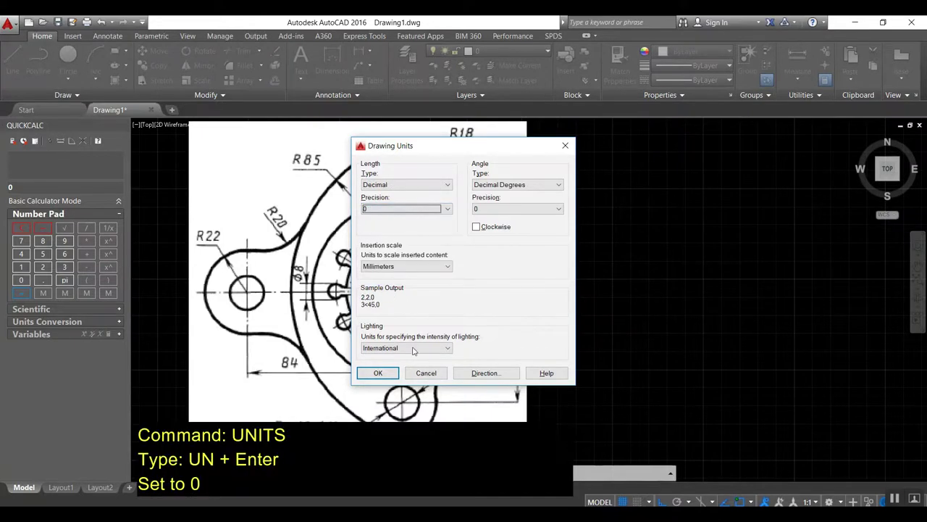
{"action": "left_click", "coordinate": [378, 373]}
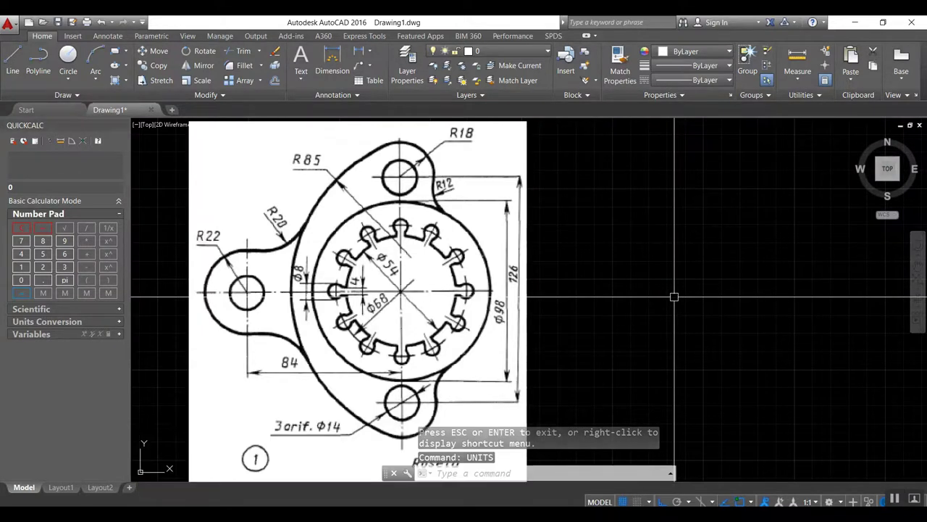
- Draw a radius-22 circle to the right of the reference image
{"action": "type", "text": "c"}
{"action": "key", "text": "Return"}
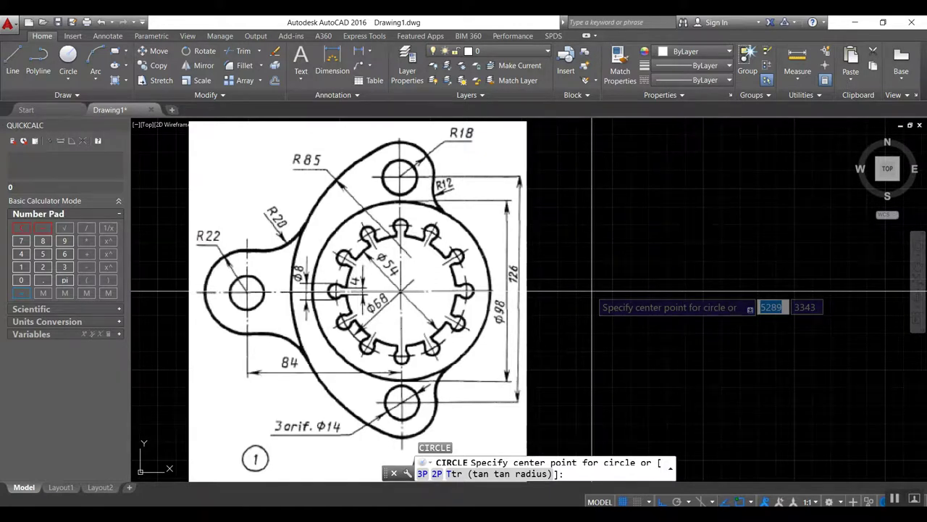
{"action": "left_click", "coordinate": [593, 292]}
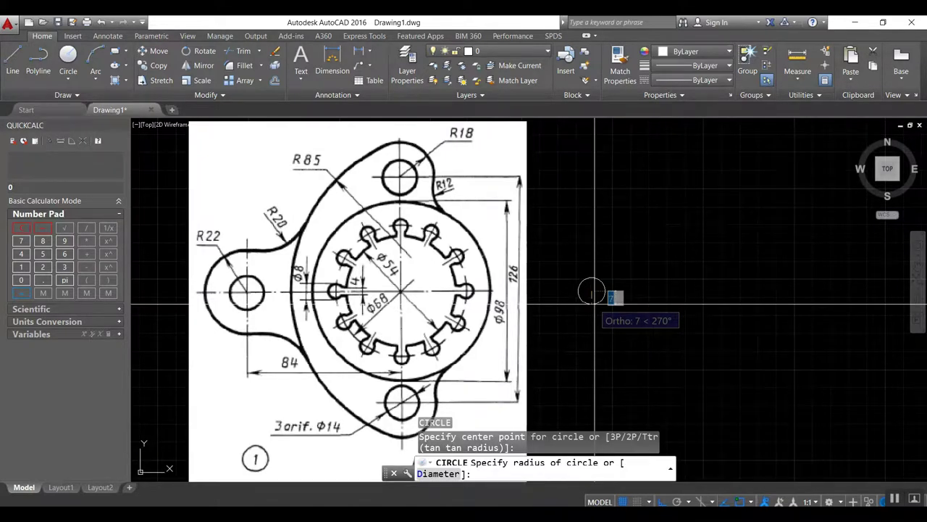
{"action": "type", "text": "22"}
{"action": "key", "text": "Return"}
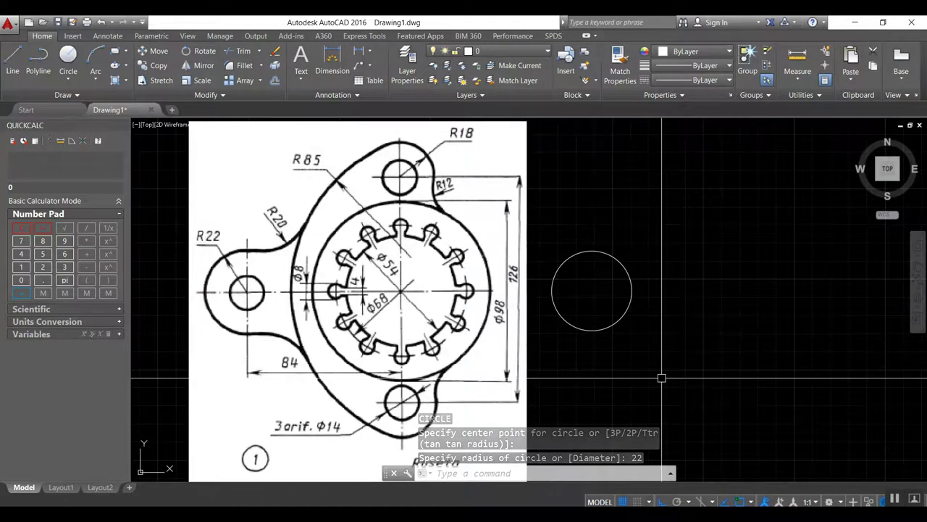
- Add a concentric circle of diameter 14 at the same centre
{"action": "key", "text": "Return"}
{"action": "left_click", "coordinate": [592, 291]}
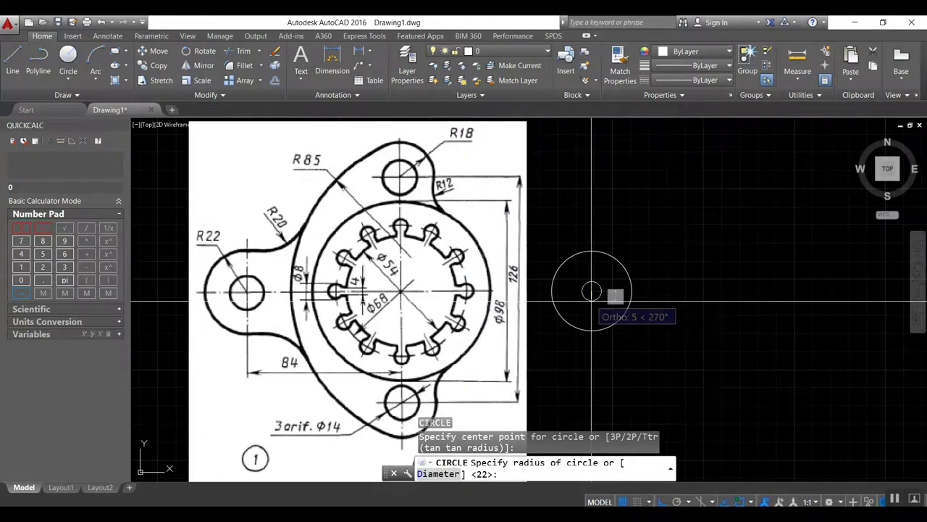
{"action": "type", "text": "d"}
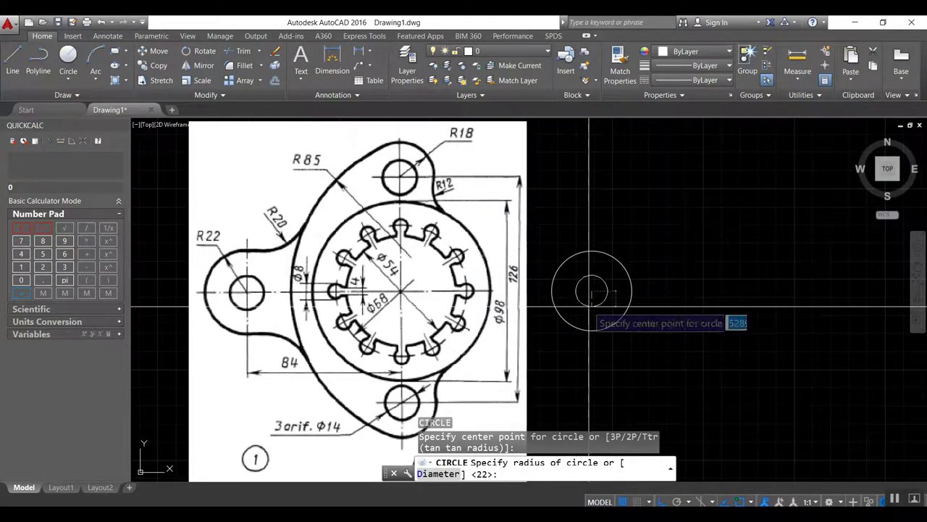
{"action": "key", "text": "Return"}
{"action": "type", "text": "14"}
{"action": "key", "text": "Return"}
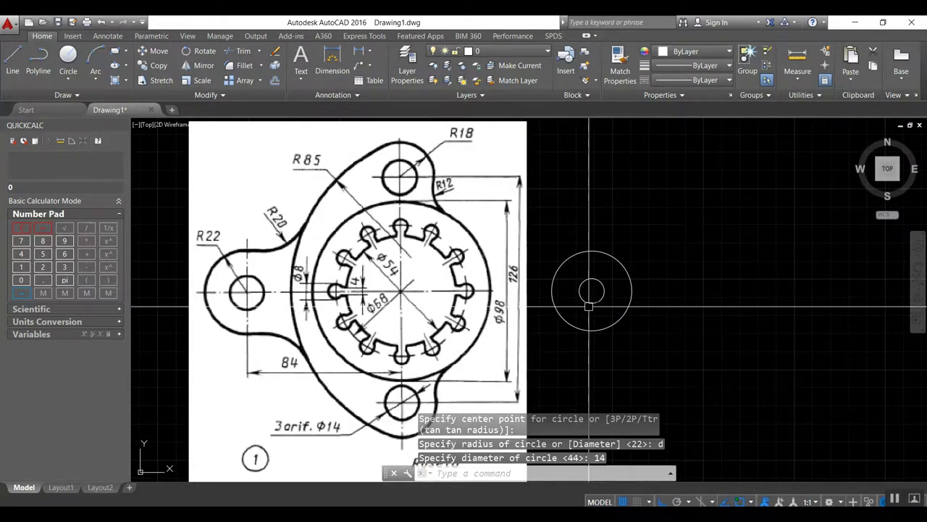
{"action": "type", "text": "l"}
{"action": "key", "text": "Return"}
{"action": "middle_click_drag", "start_coordinate": [589, 305], "coordinate": [576, 283]}
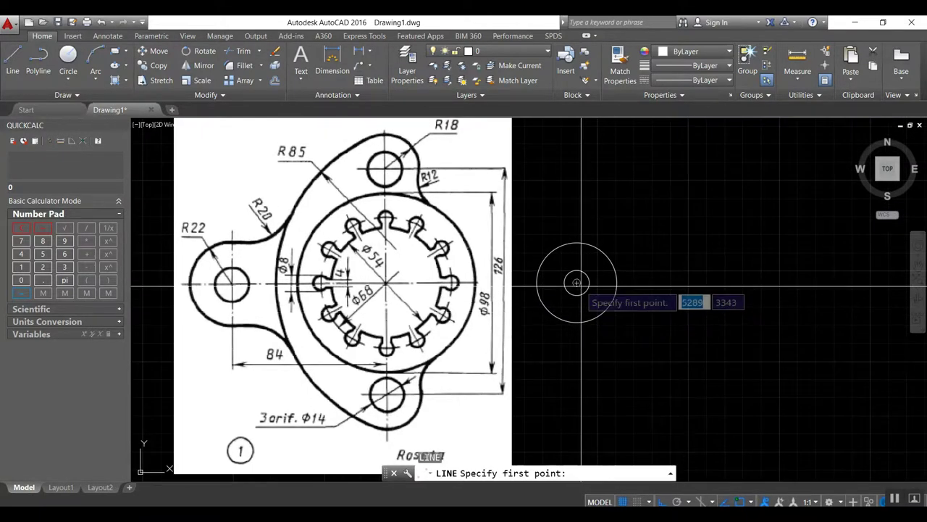
- Draw an 84-unit horizontal line from the circles' shared centre toward the right
{"action": "left_click", "coordinate": [577, 283]}
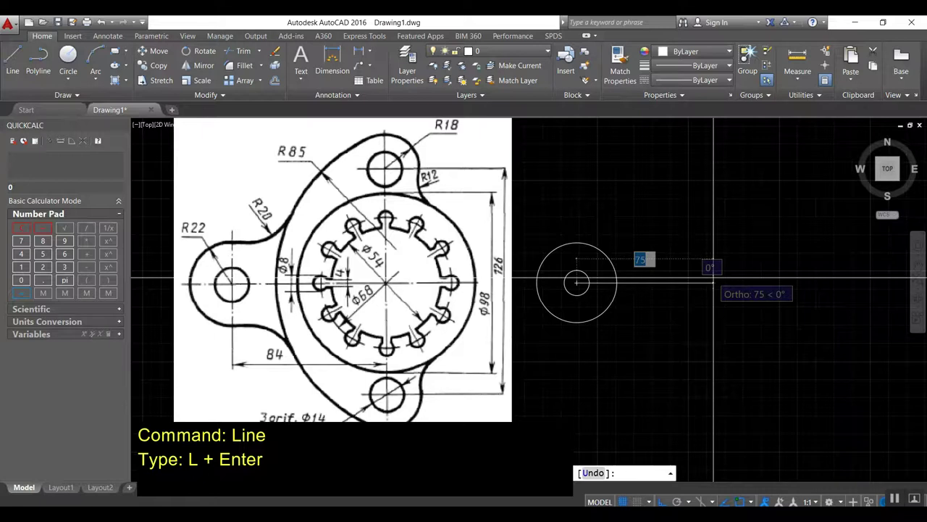
{"action": "type", "text": "84"}
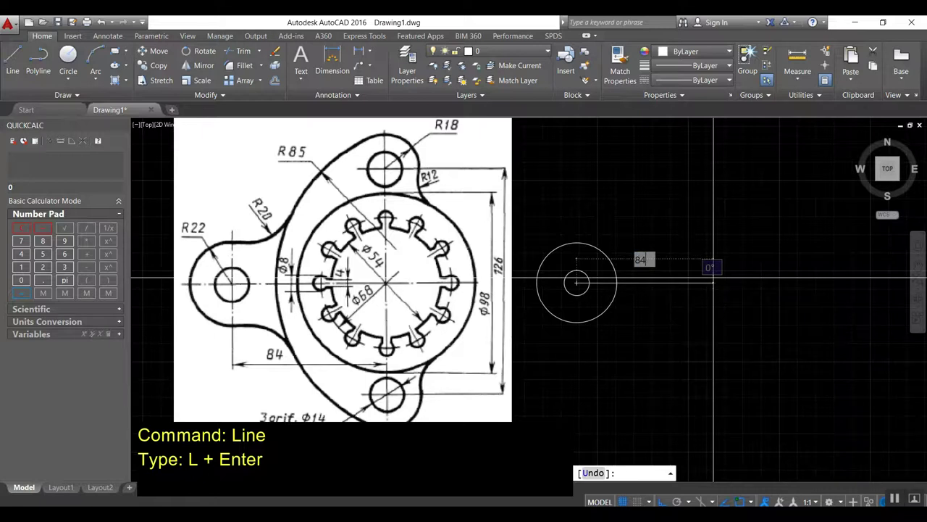
{"action": "key", "text": "Return"}
{"action": "key", "text": "Return"}
{"action": "type", "text": "c"}
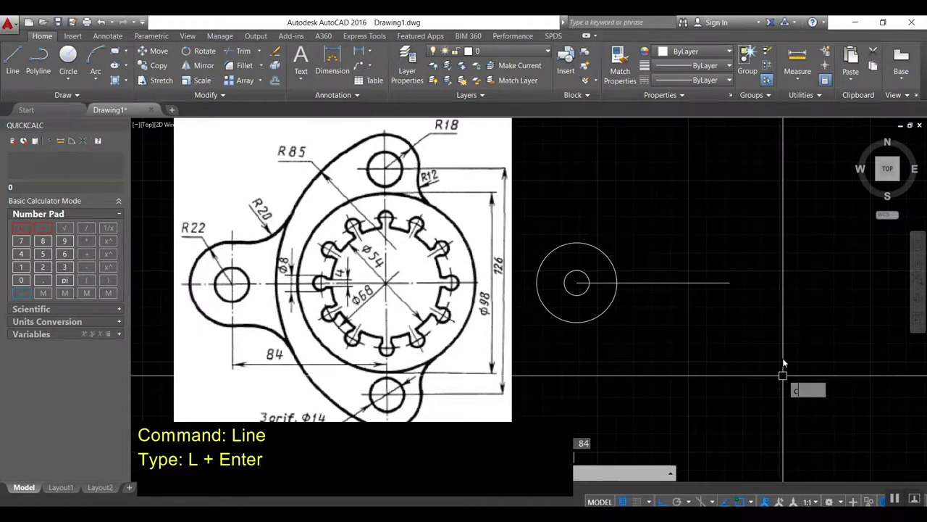
{"action": "key", "text": "Return"}
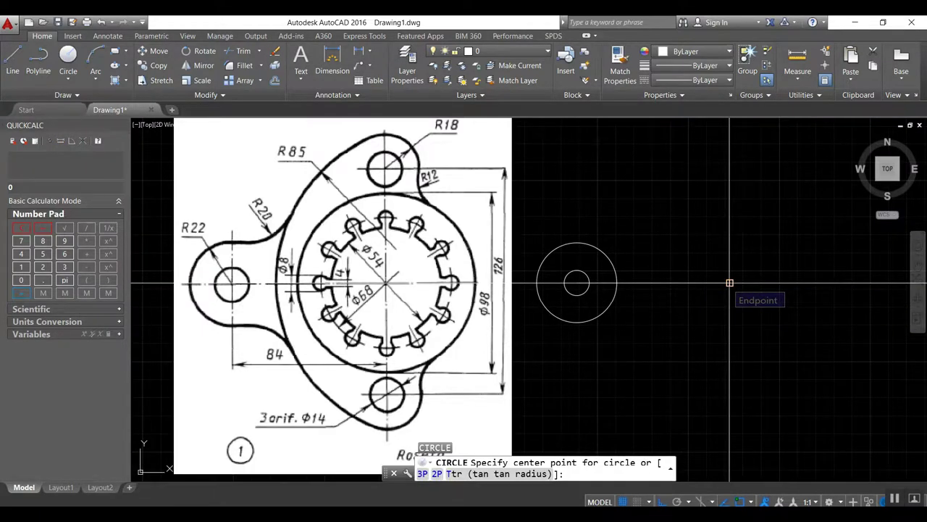
- Draw circles of diameter 98 and 54 centred on the line's right end
{"action": "left_click", "coordinate": [729, 282]}
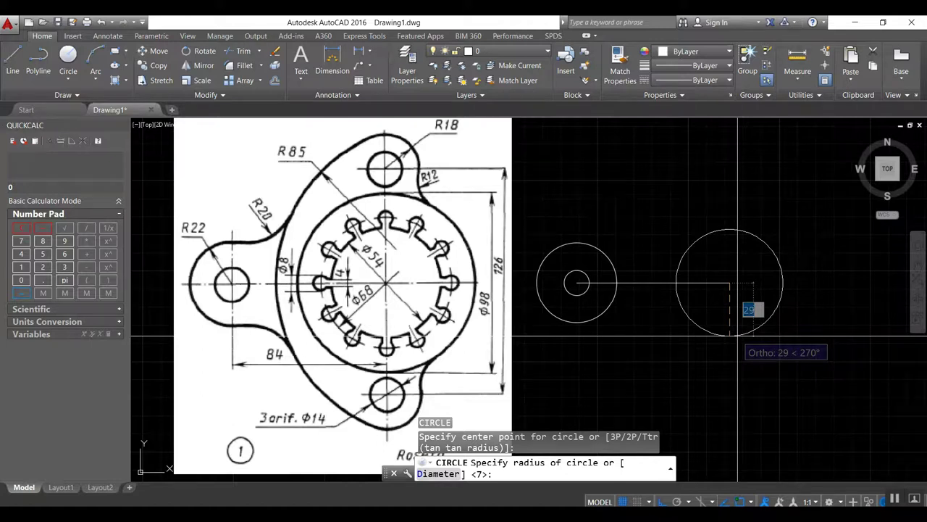
{"action": "type", "text": "15"}
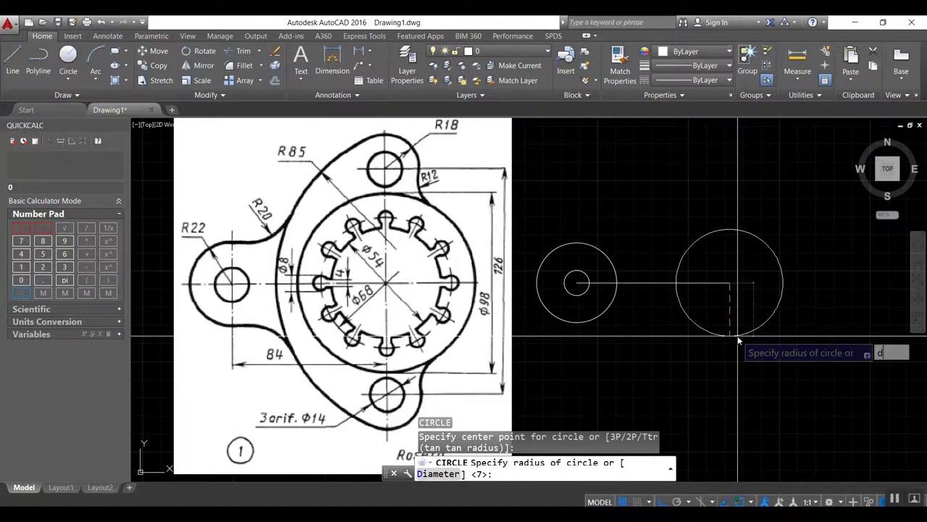
{"action": "key", "text": "Return"}
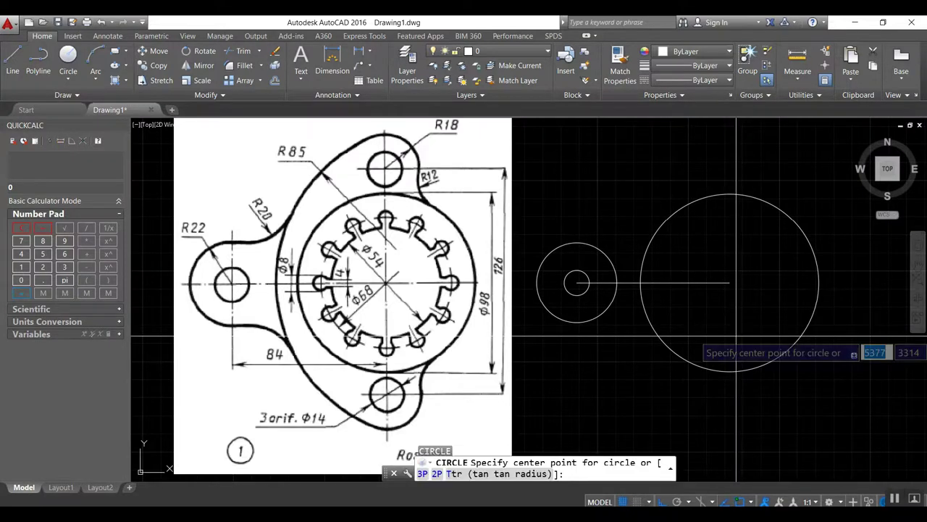
{"action": "left_click", "coordinate": [729, 283]}
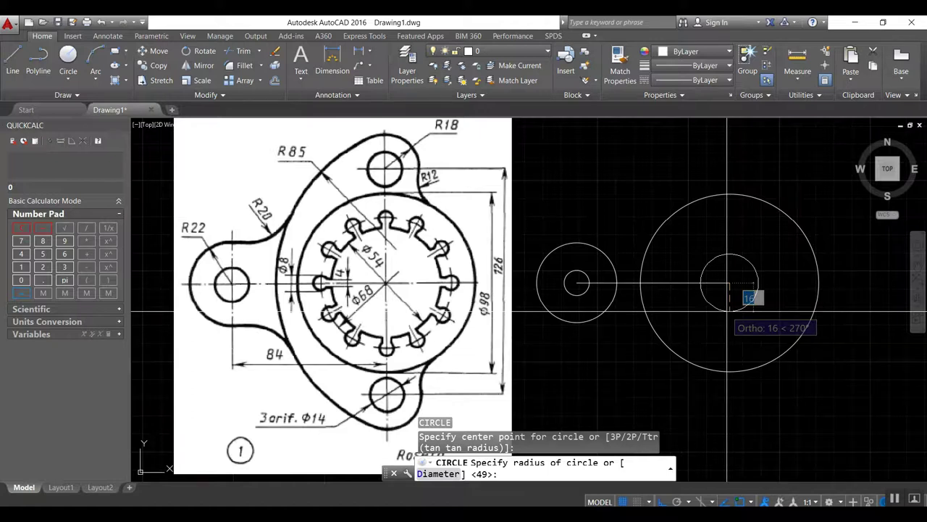
{"action": "type", "text": "d"}
{"action": "key", "text": "Return"}
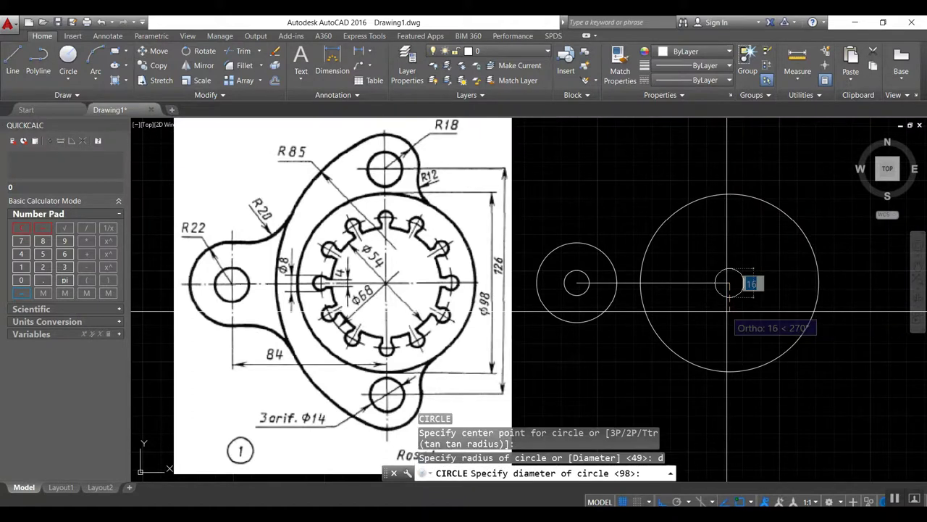
{"action": "type", "text": "54"}
{"action": "key", "text": "Return"}
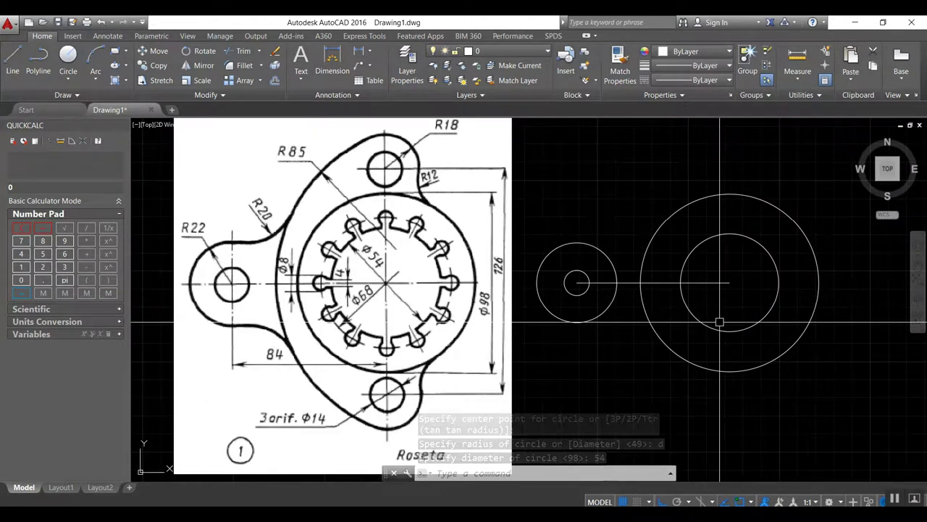
- Add a third concentric circle of diameter 68 at the same centre and select it
{"action": "key", "text": "Return"}
{"action": "left_click", "coordinate": [729, 282]}
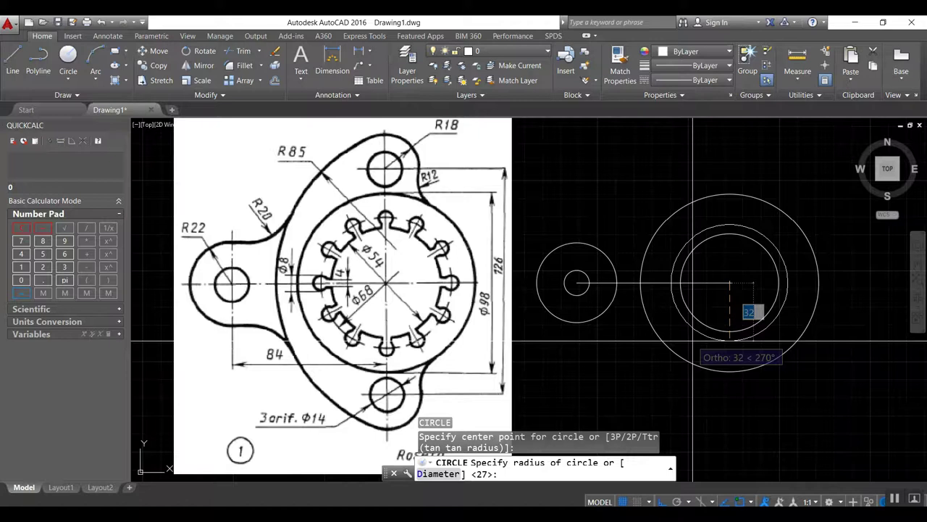
{"action": "type", "text": "d"}
{"action": "key", "text": "Return"}
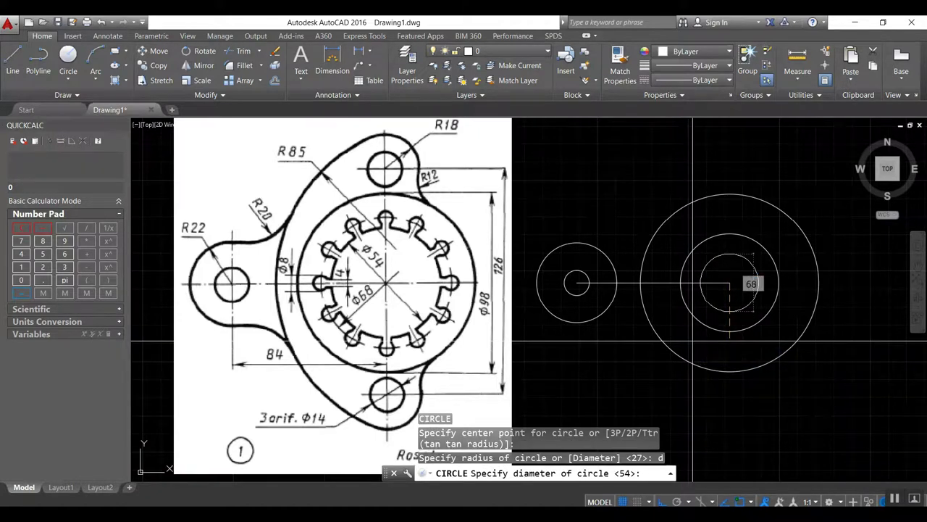
{"action": "key", "text": "Return"}
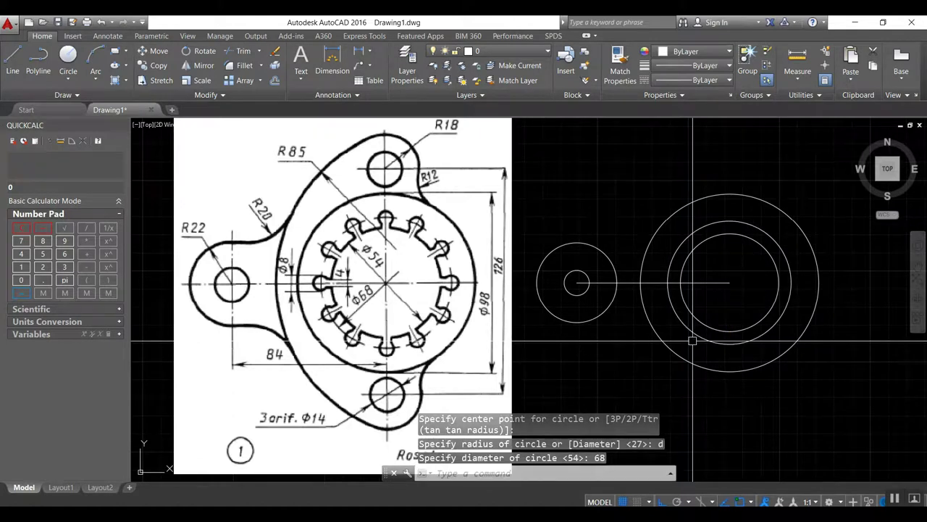
{"action": "left_click", "coordinate": [729, 221]}
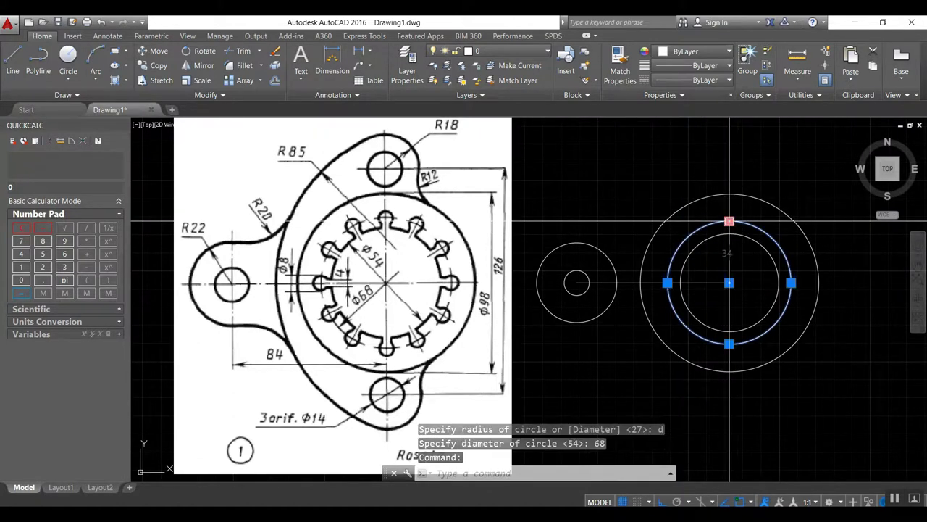
{"action": "mouse_move", "coordinate": [749, 226]}
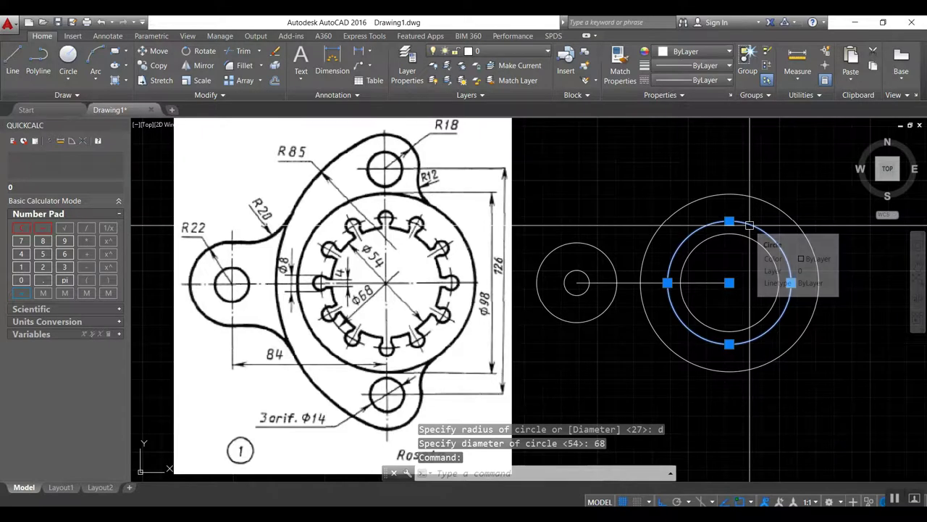
- Change the diameter-68 circle's colour to Red through Quick Properties
{"action": "right_click", "coordinate": [750, 225]}
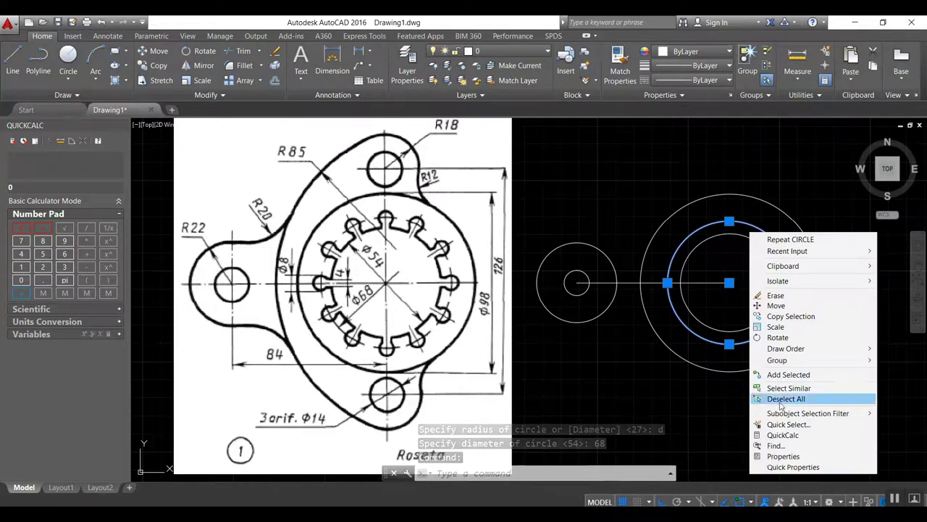
{"action": "left_click", "coordinate": [793, 466]}
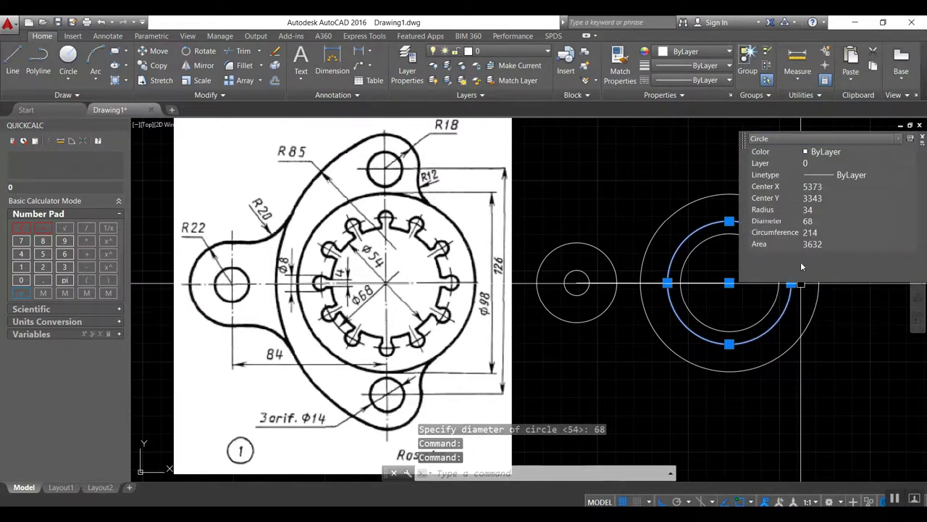
{"action": "left_click", "coordinate": [826, 152]}
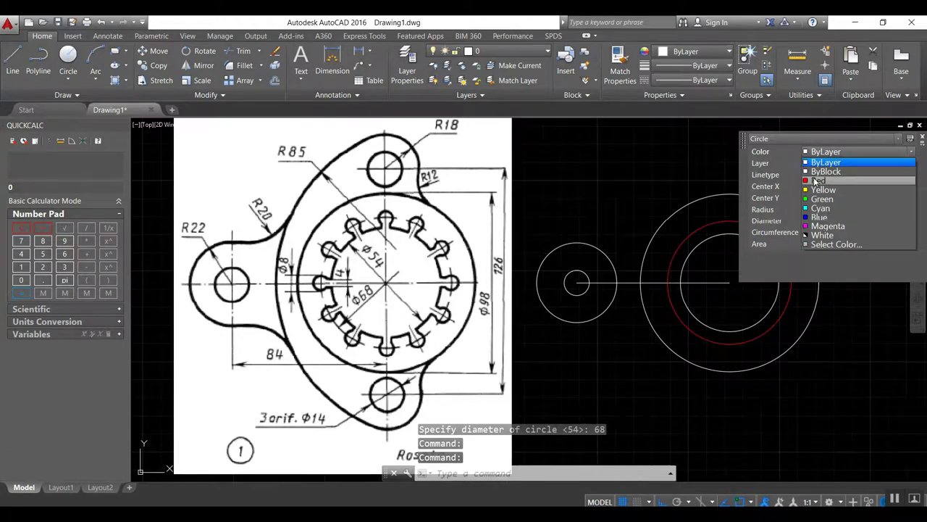
{"action": "left_click", "coordinate": [815, 175]}
{"action": "key", "text": "Escape"}
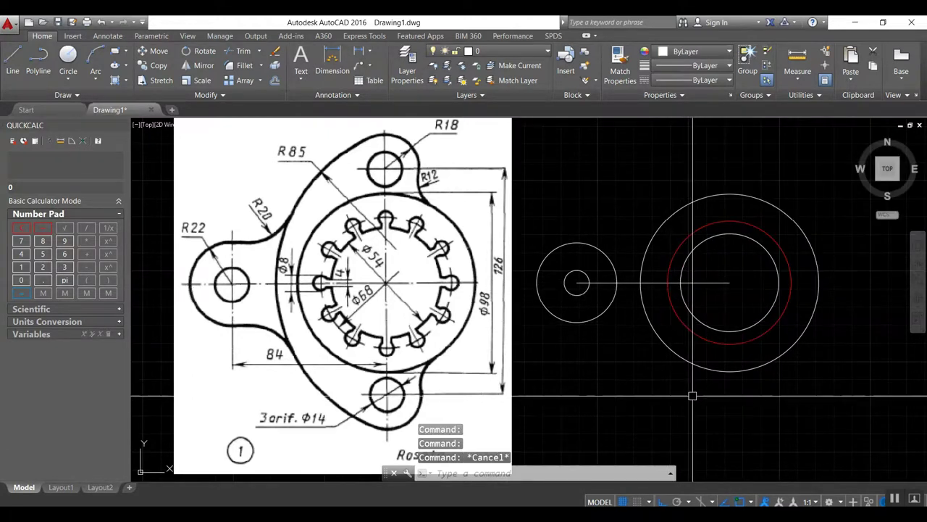
- Load the ACAD_ISO03W100 dashed linetype through the Linetype Manager (LT)
{"action": "type", "text": "lt"}
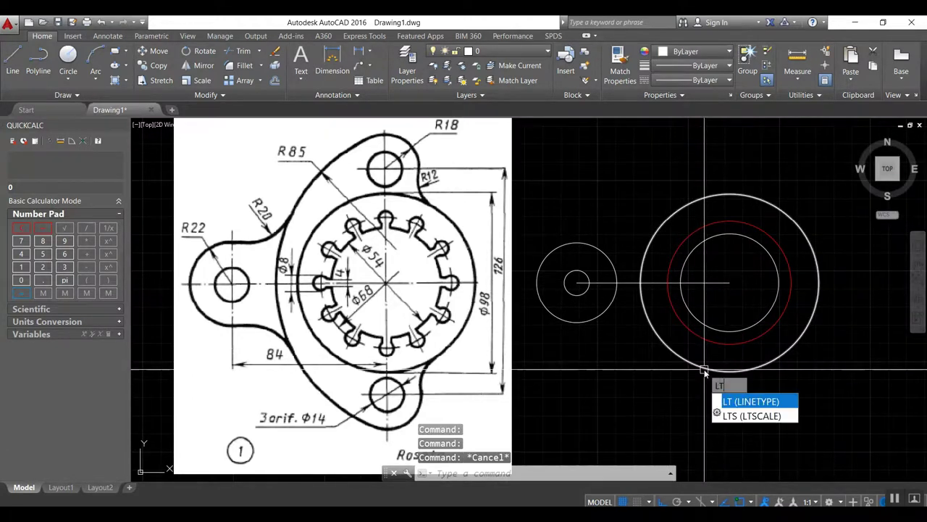
{"action": "key", "text": "Return"}
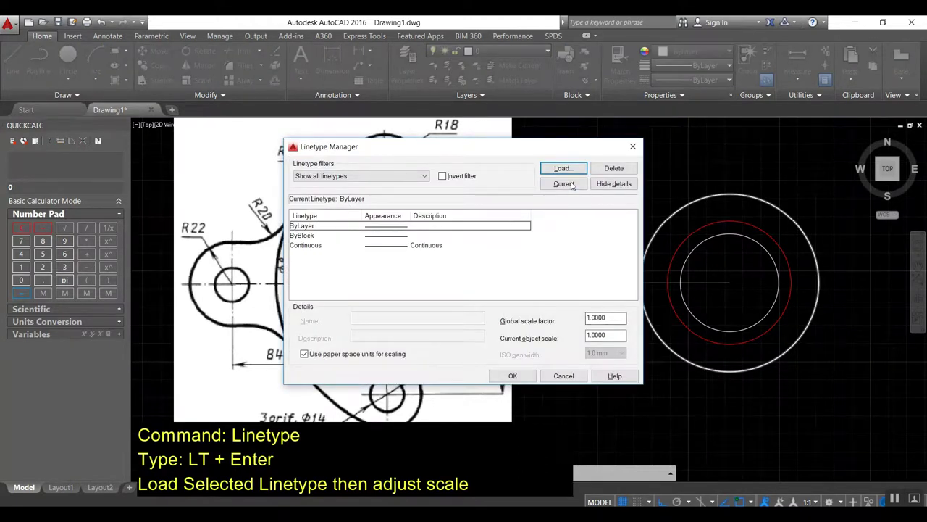
{"action": "left_click", "coordinate": [563, 168]}
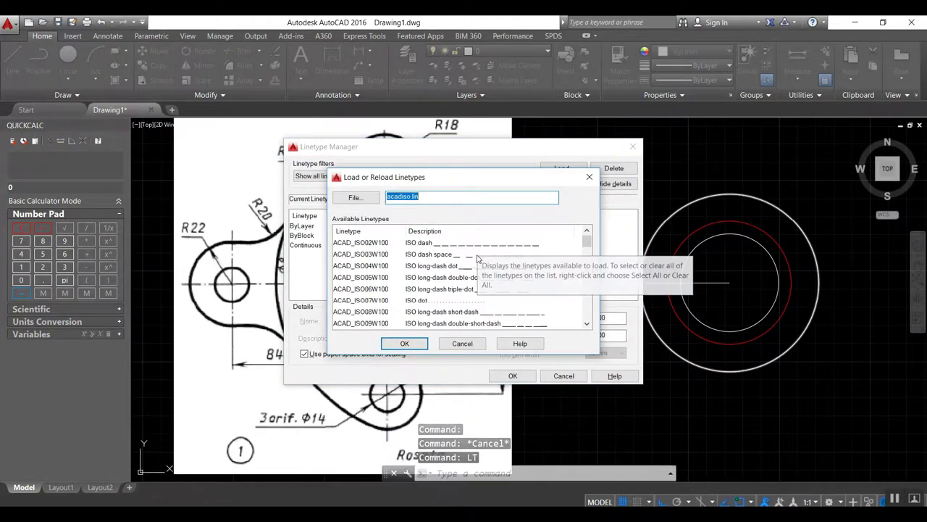
{"action": "left_click", "coordinate": [477, 257]}
{"action": "left_click", "coordinate": [404, 344]}
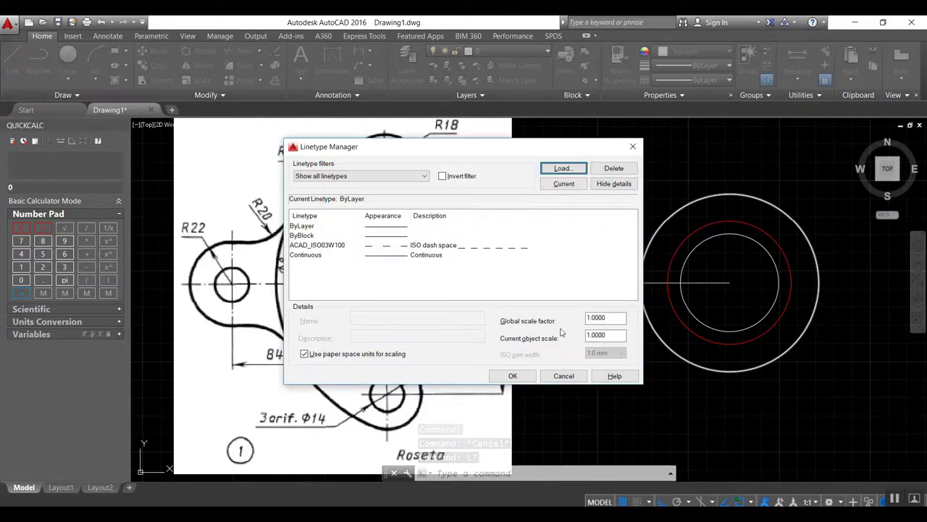
{"action": "left_click", "coordinate": [484, 247]}
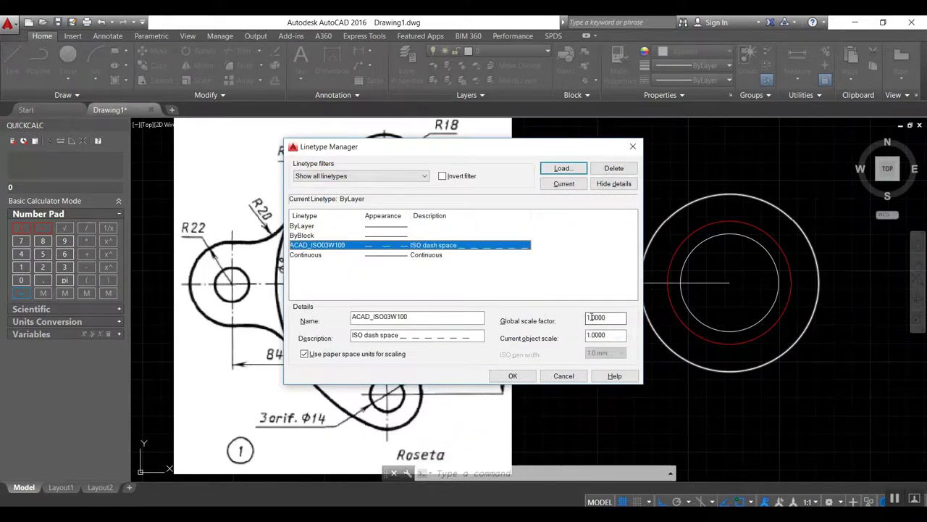
{"action": "left_click", "coordinate": [512, 376]}
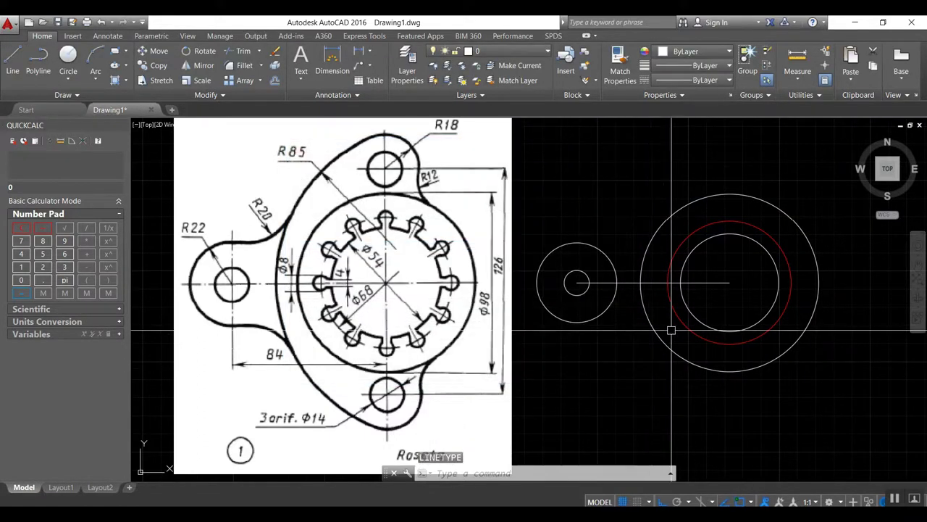
- Draw a small diameter-8 circle on the red circle
{"action": "type", "text": "d"}
{"action": "key", "text": "Return"}
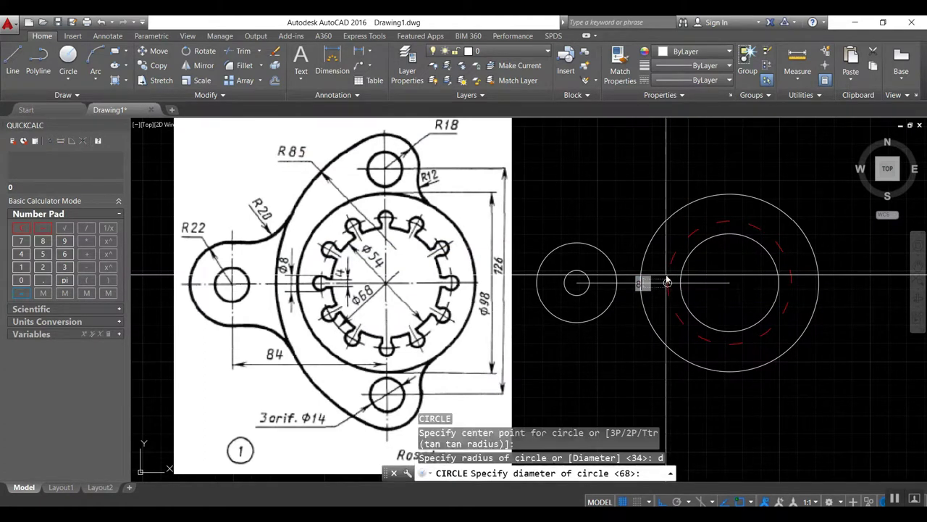
{"action": "type", "text": "8"}
{"action": "key", "text": "Return"}
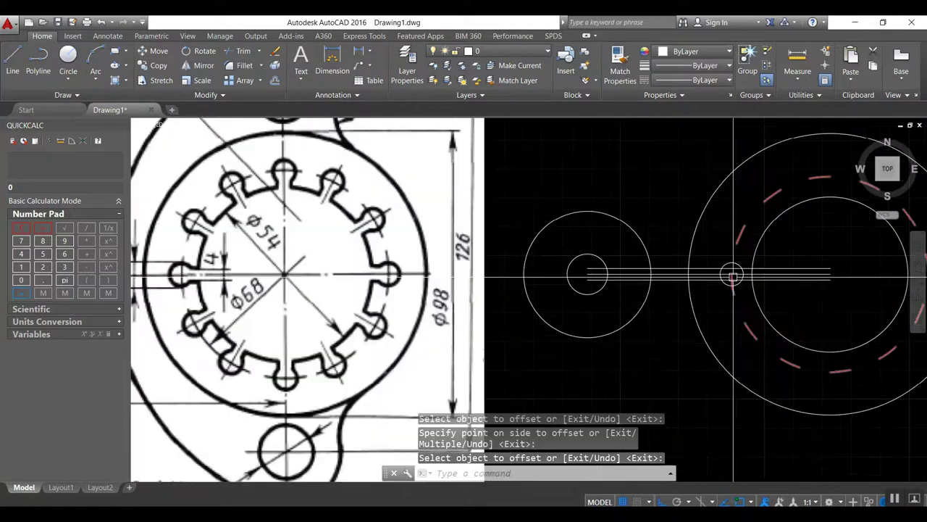
{"action": "scroll", "coordinate": [733, 275], "scroll_direction": "up", "scroll_amount": 1}
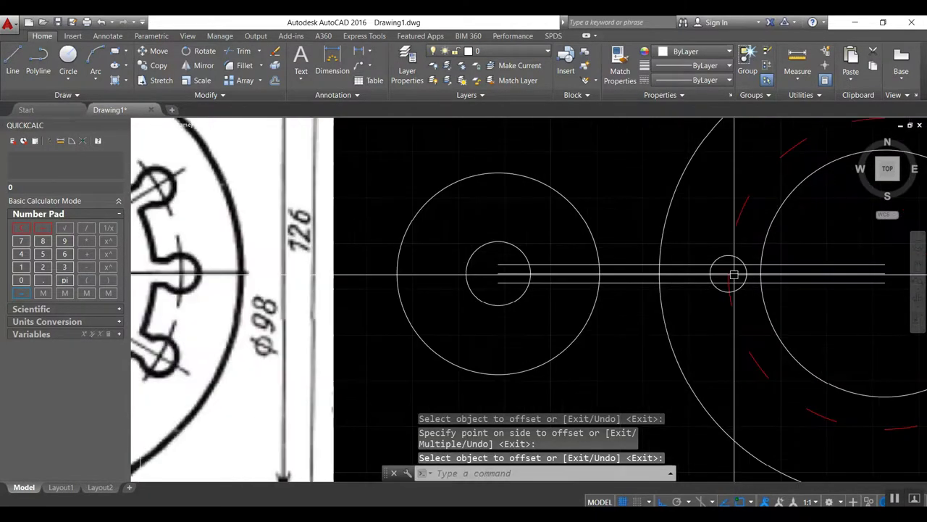
{"action": "scroll", "coordinate": [732, 275], "scroll_direction": "down", "scroll_amount": 3}
{"action": "scroll", "coordinate": [733, 276], "scroll_direction": "up", "scroll_amount": 5}
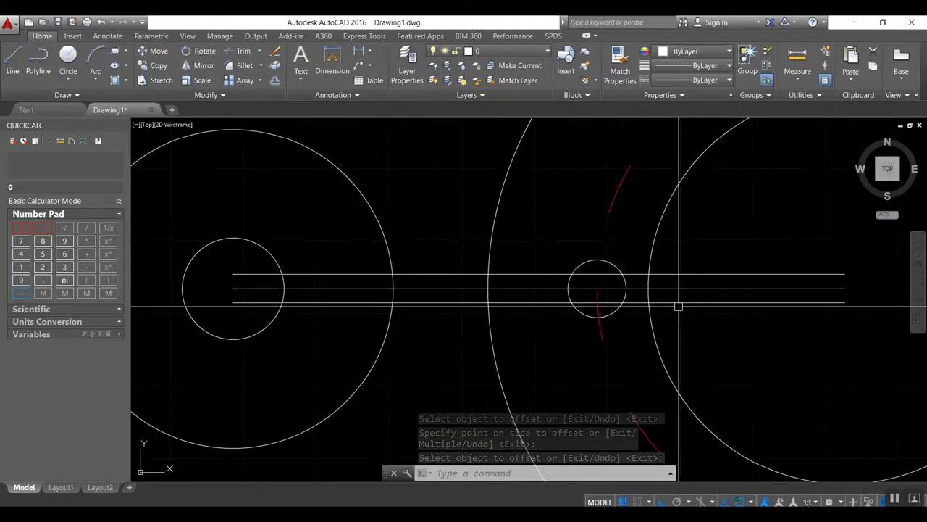
- Trim the horizontal lines against the large circle, undo it, and retry using the small circle as boundary
{"action": "type", "text": "tr"}
{"action": "key", "text": "Return"}
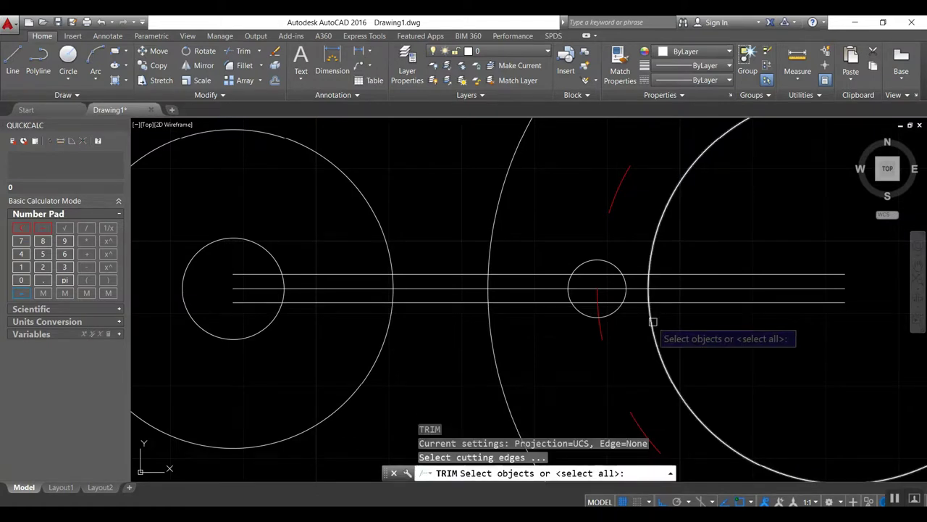
{"action": "left_click", "coordinate": [653, 321]}
{"action": "key", "text": "Return"}
{"action": "left_click", "coordinate": [667, 311]}
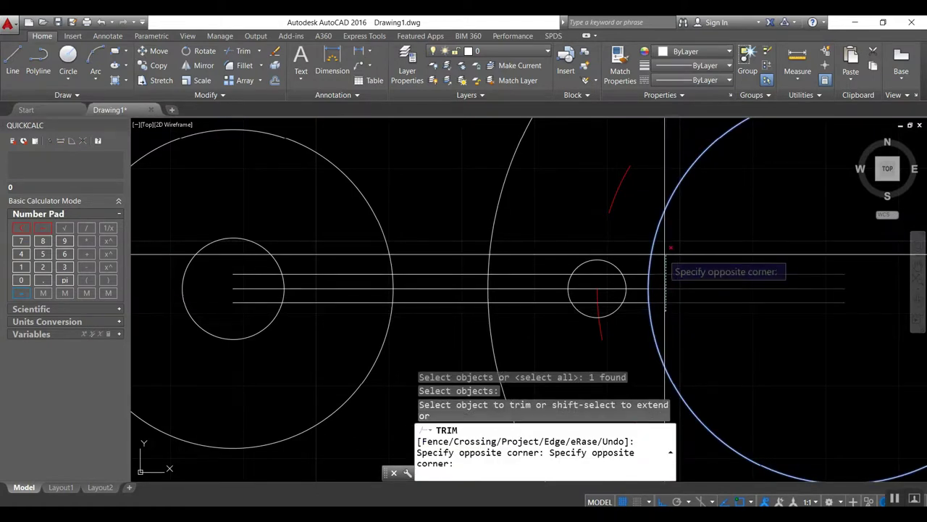
{"action": "left_click", "coordinate": [664, 255]}
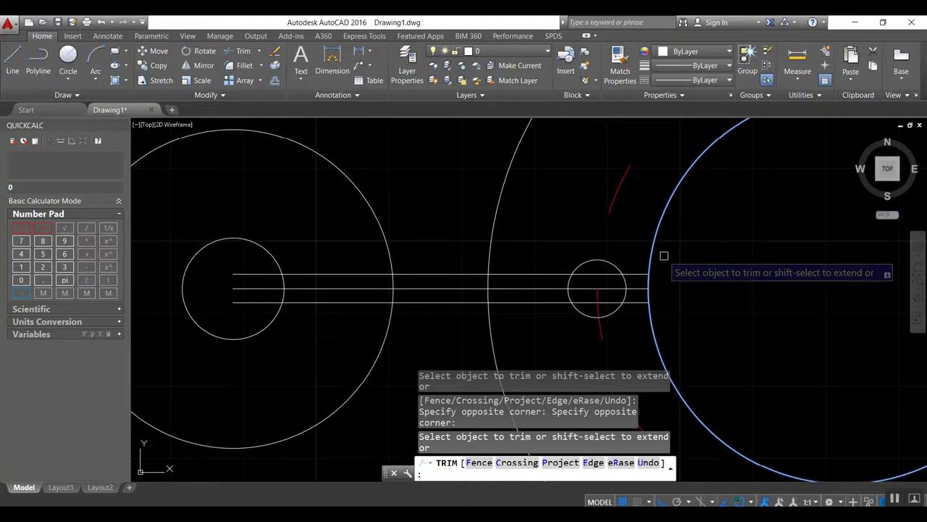
{"action": "type", "text": "u"}
{"action": "key", "text": "Return"}
{"action": "left_click", "coordinate": [635, 290]}
{"action": "key", "text": "Escape"}
{"action": "key", "text": "Return"}
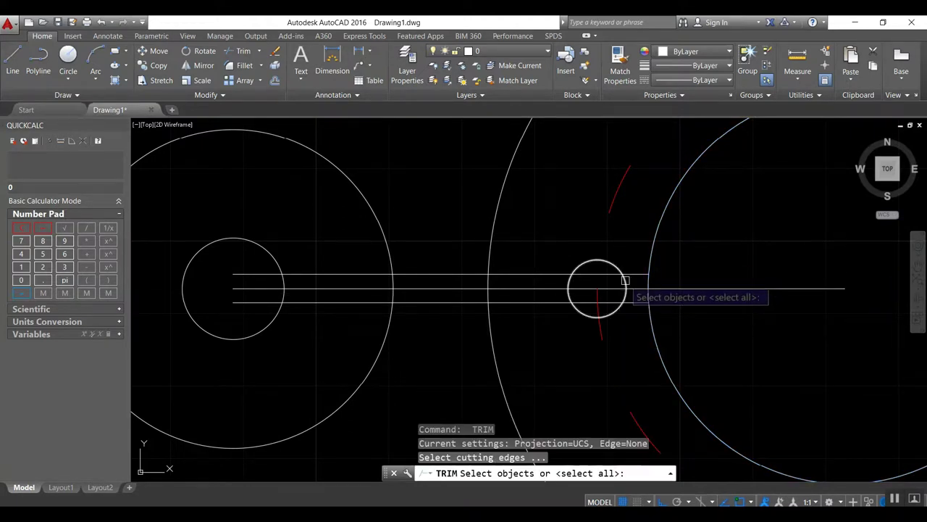
{"action": "left_click", "coordinate": [625, 281]}
{"action": "key", "text": "Return"}
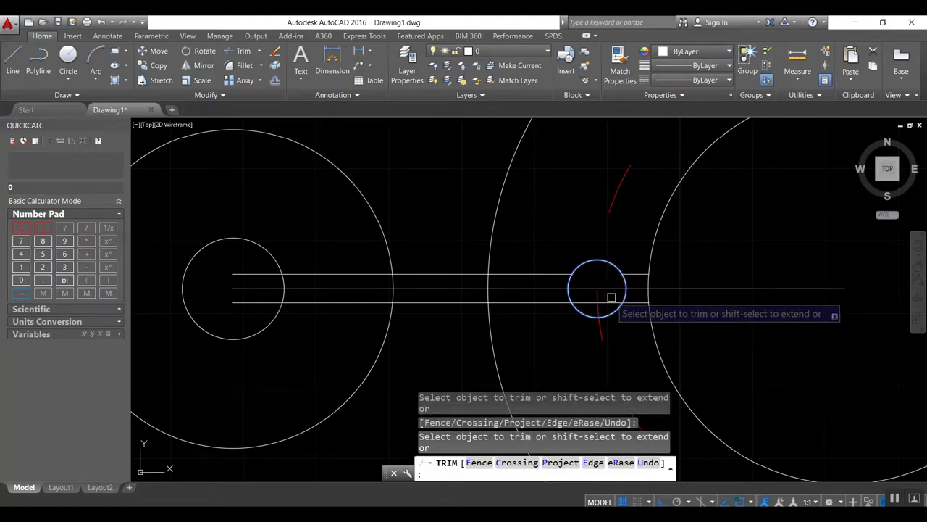
{"action": "key", "text": "Escape"}
- Erase the upper and lower offset lines
{"action": "type", "text": "e"}
{"action": "key", "text": "Return"}
{"action": "left_click", "coordinate": [528, 303]}
{"action": "left_click", "coordinate": [536, 273]}
{"action": "key", "text": "Return"}
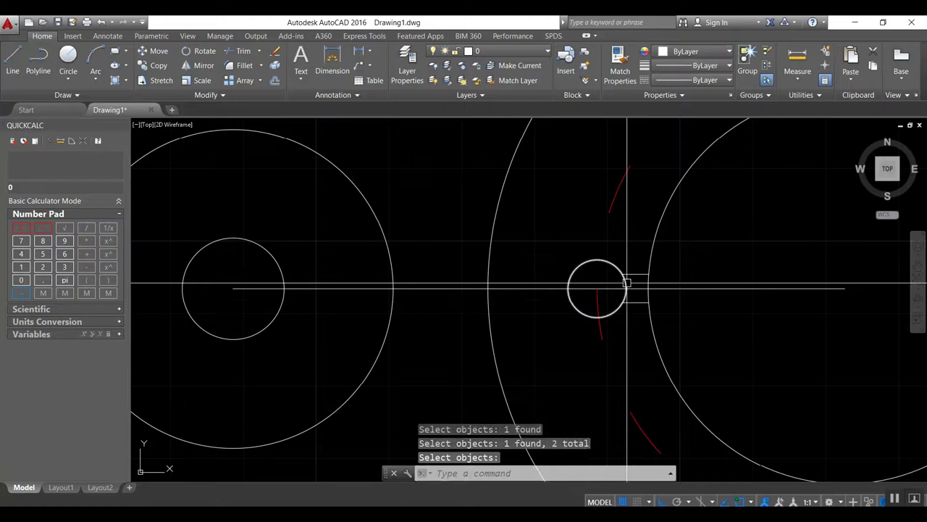
- Trim the small circle open between the two short slot lines
{"action": "type", "text": "tr"}
{"action": "key", "text": "Return"}
{"action": "left_click", "coordinate": [636, 274]}
{"action": "left_click", "coordinate": [632, 300]}
{"action": "key", "text": "Return"}
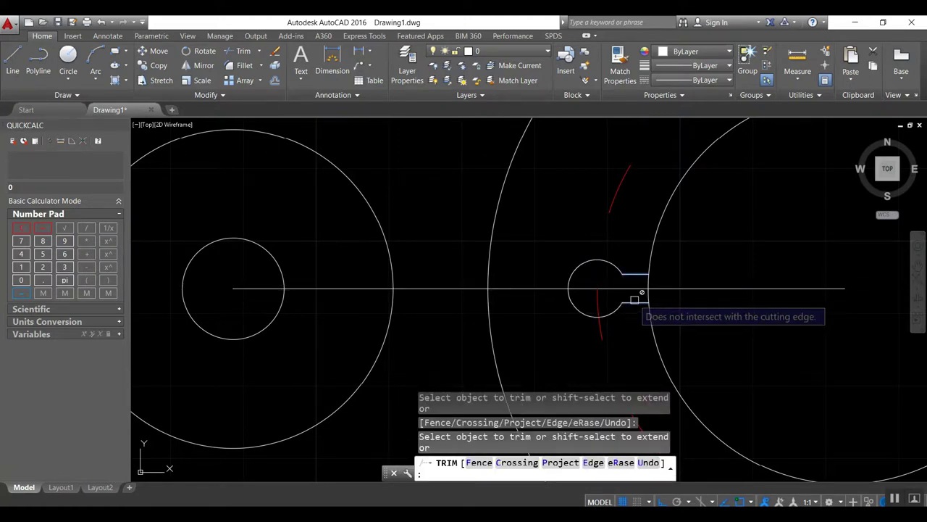
{"action": "key", "text": "Return"}
{"action": "scroll", "coordinate": [633, 289], "scroll_direction": "down", "scroll_amount": 2}
{"action": "scroll", "coordinate": [633, 289], "scroll_direction": "down", "scroll_amount": 4}
{"action": "scroll", "coordinate": [632, 289], "scroll_direction": "down", "scroll_amount": 3}
{"action": "scroll", "coordinate": [632, 290], "scroll_direction": "up", "scroll_amount": 3}
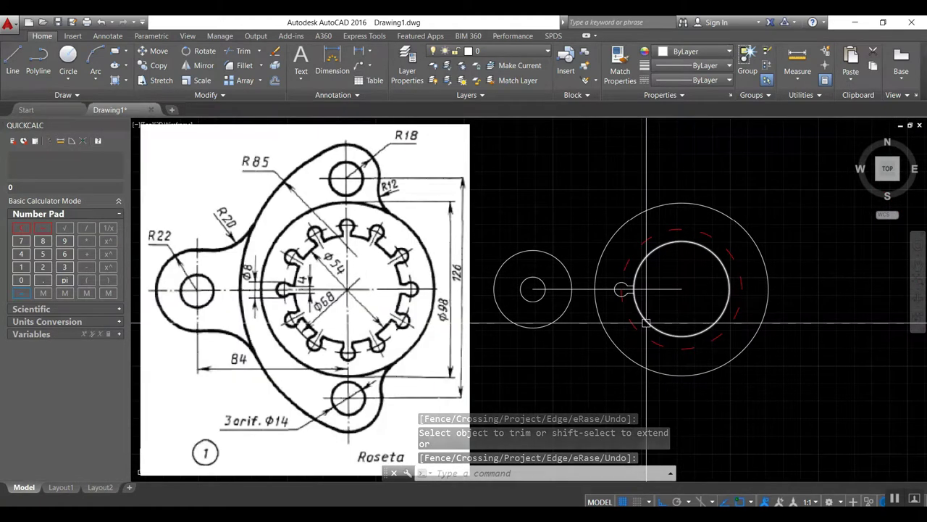
{"action": "scroll", "coordinate": [632, 293], "scroll_direction": "up", "scroll_amount": 4}
- Cut away the inner circle's arc between the slot lines to complete the keyhole
{"action": "type", "text": "tr"}
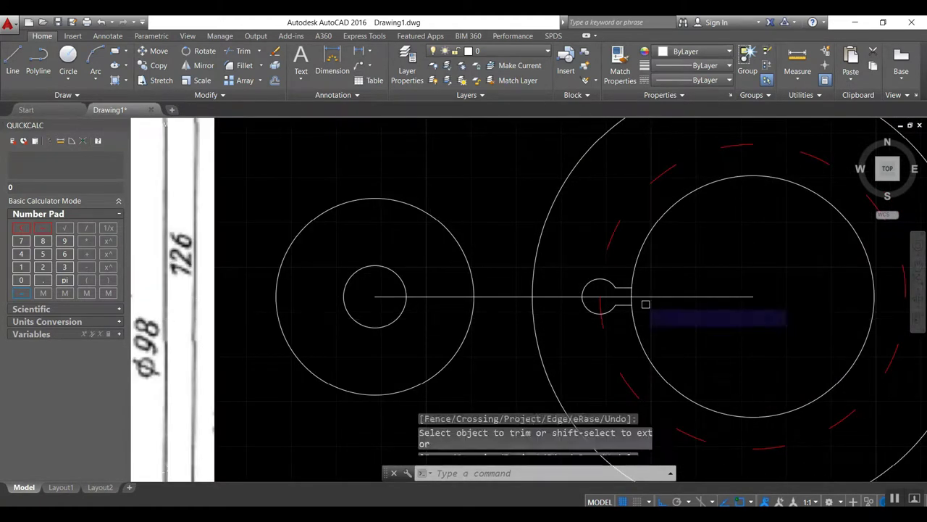
{"action": "key", "text": "Return"}
{"action": "left_click", "coordinate": [621, 297]}
{"action": "left_click", "coordinate": [621, 297]}
{"action": "scroll", "coordinate": [624, 297], "scroll_direction": "up", "scroll_amount": 8}
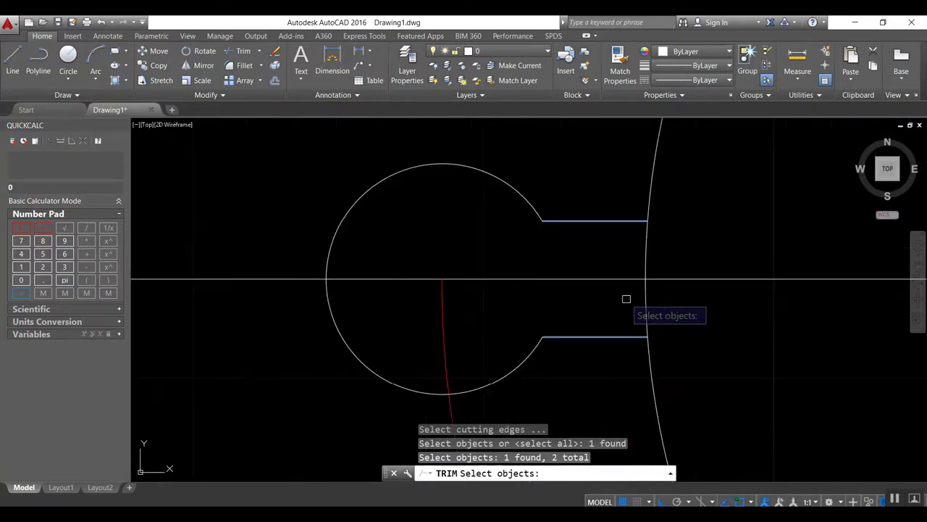
{"action": "key", "text": "Return"}
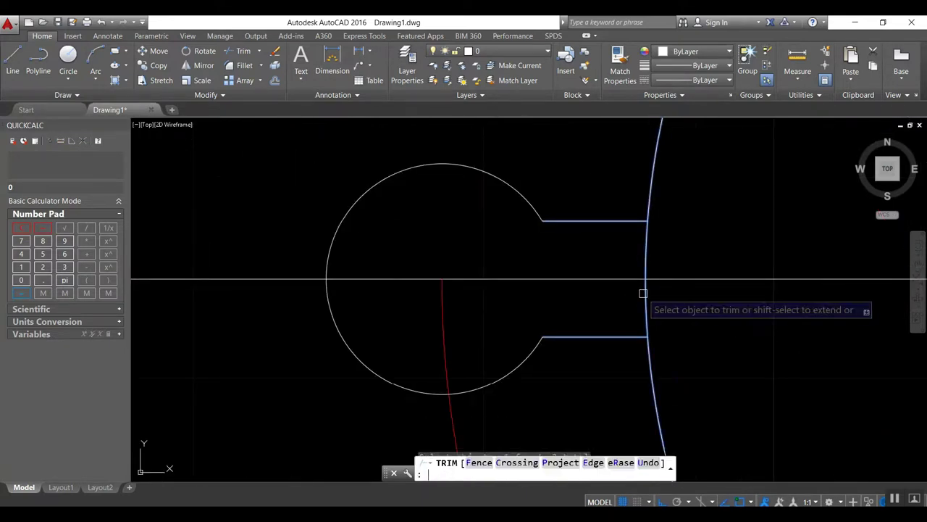
{"action": "left_click", "coordinate": [644, 293]}
{"action": "key", "text": "Return"}
{"action": "scroll", "coordinate": [635, 298], "scroll_direction": "down", "scroll_amount": 8}
{"action": "scroll", "coordinate": [637, 290], "scroll_direction": "down", "scroll_amount": 3}
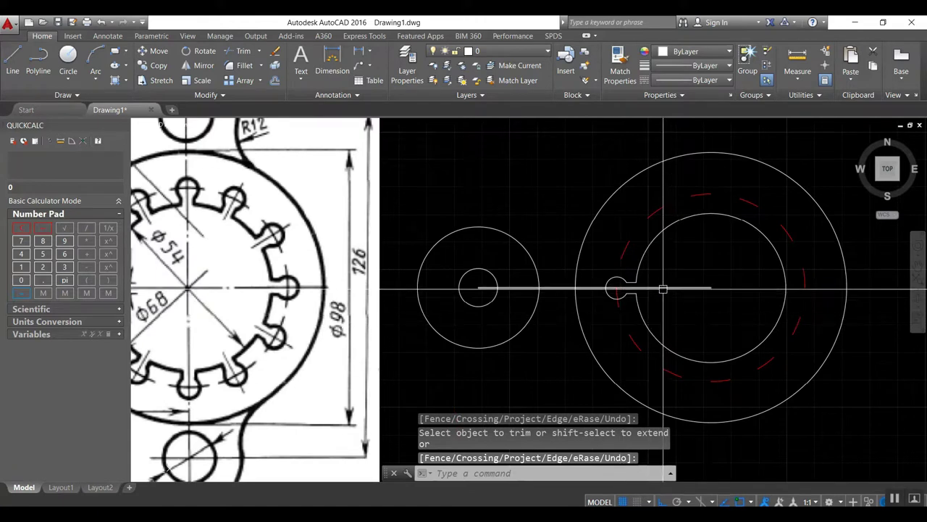
{"action": "scroll", "coordinate": [637, 290], "scroll_direction": "down", "scroll_amount": 2}
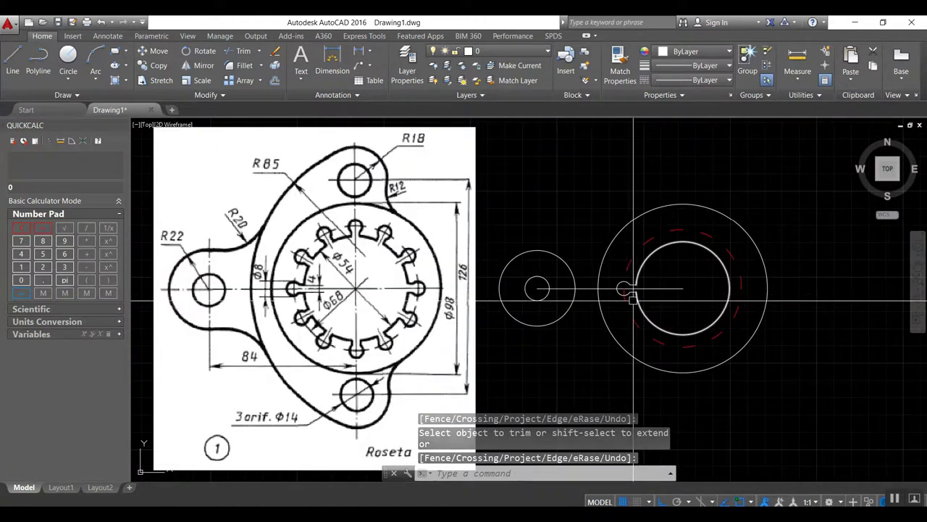
{"action": "middle_click_drag", "start_coordinate": [642, 298], "coordinate": [652, 301]}
{"action": "scroll", "coordinate": [643, 290], "scroll_direction": "up", "scroll_amount": 3}
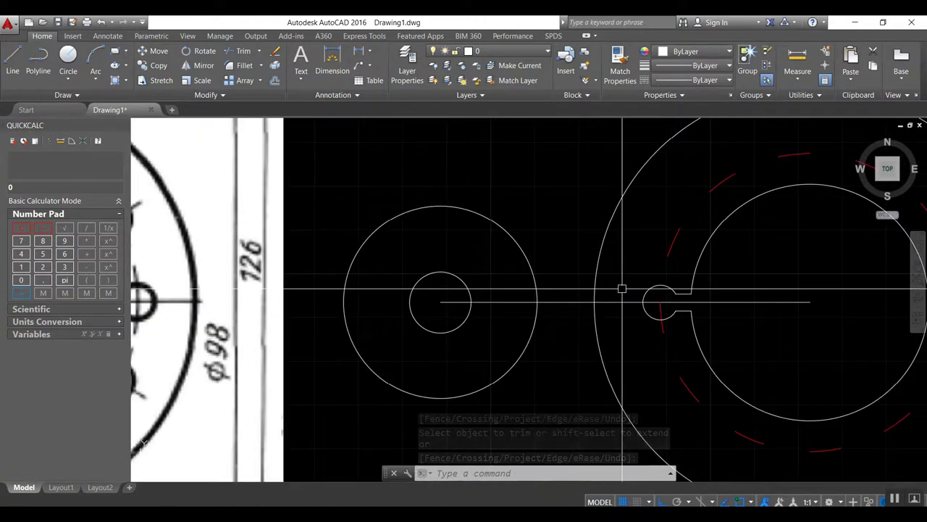
- Polar-array the three notch pieces around the inner circle's centre with 12 items
{"action": "type", "text": "AR"}
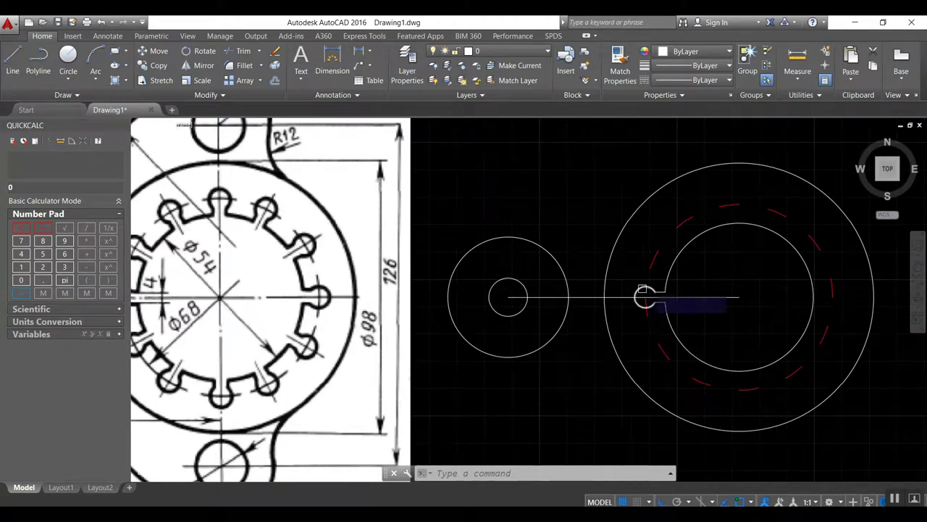
{"action": "key", "text": "Return"}
{"action": "scroll", "coordinate": [630, 286], "scroll_direction": "up", "scroll_amount": 1}
{"action": "left_click", "coordinate": [608, 274]}
{"action": "left_click", "coordinate": [677, 324]}
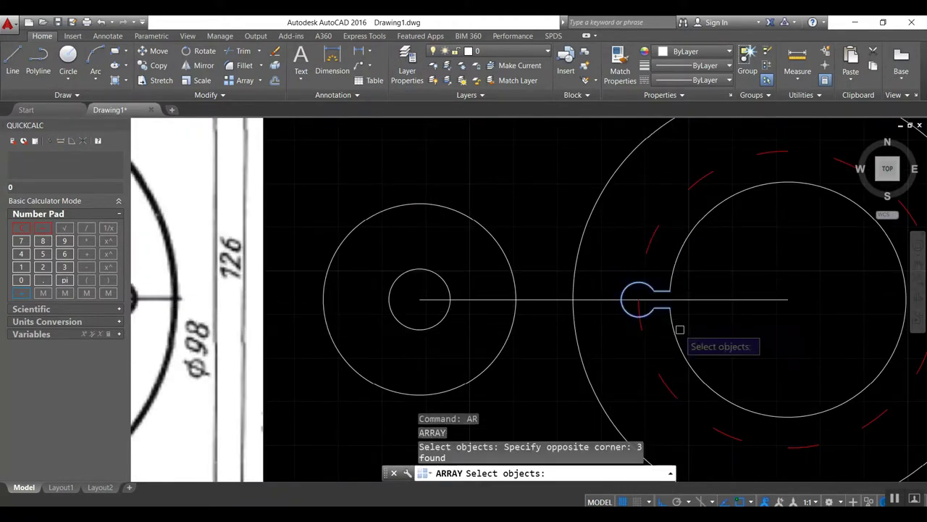
{"action": "key", "text": "Return"}
{"action": "left_click", "coordinate": [826, 368]}
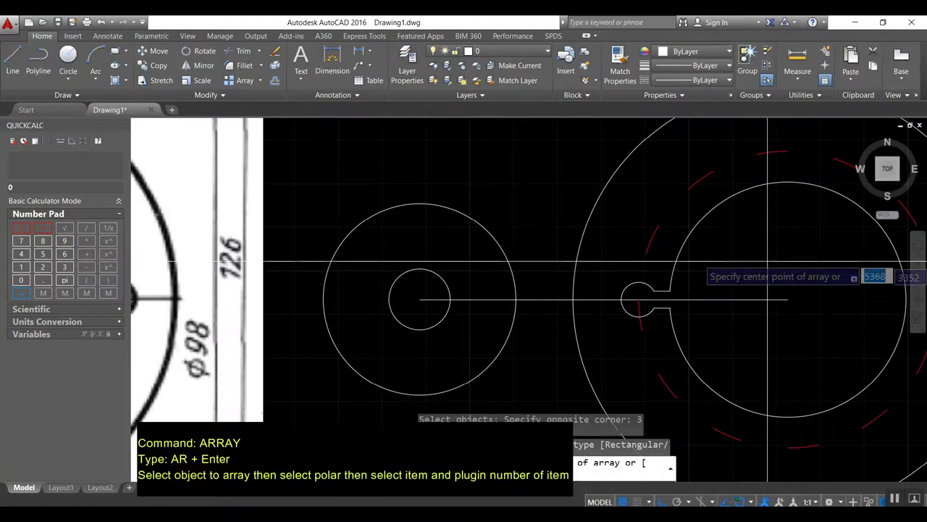
{"action": "left_click", "coordinate": [787, 299]}
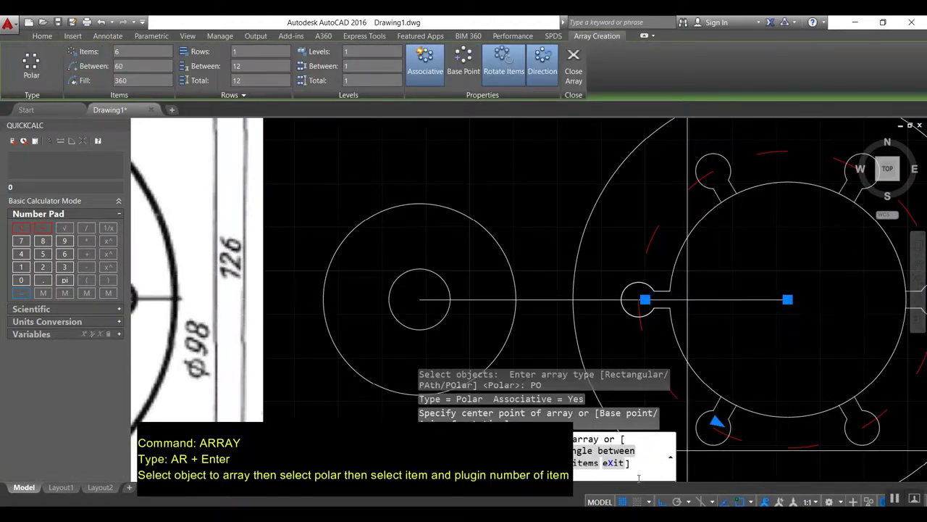
{"action": "left_click", "coordinate": [551, 450]}
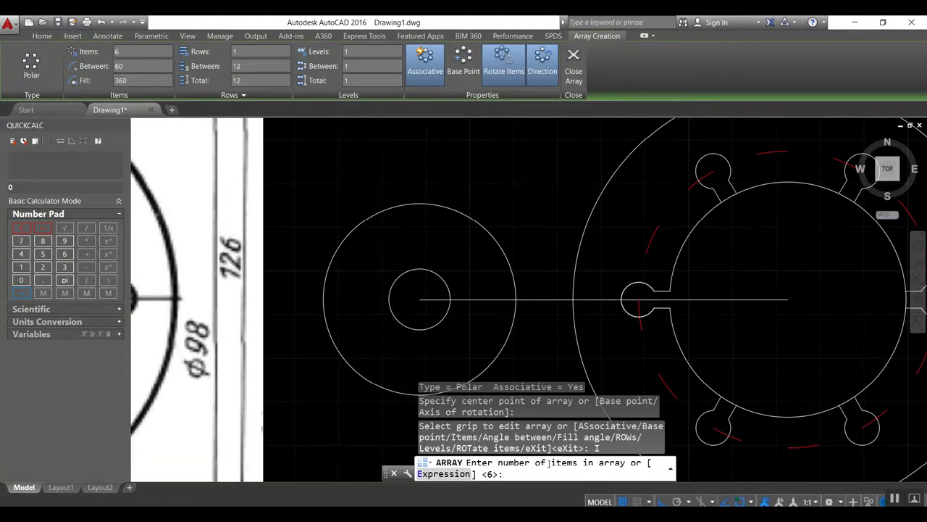
{"action": "type", "text": "1"}
{"action": "key", "text": "Return"}
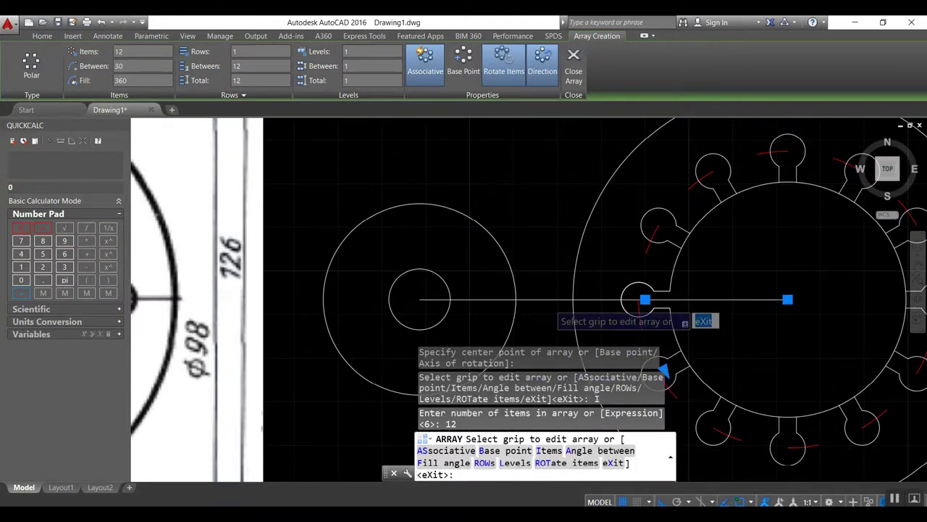
{"action": "scroll", "coordinate": [549, 305], "scroll_direction": "down", "scroll_amount": 2}
{"action": "scroll", "coordinate": [696, 247], "scroll_direction": "down", "scroll_amount": 1}
{"action": "key", "text": "Escape"}
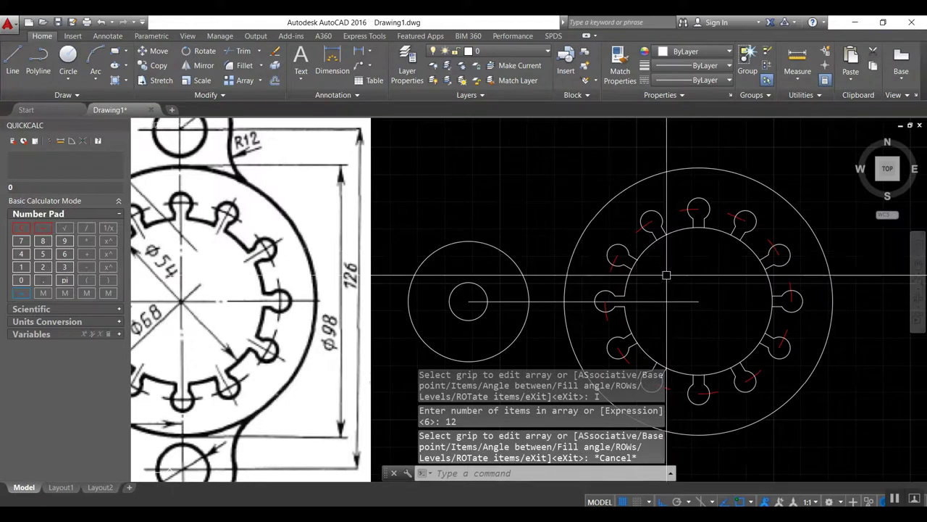
{"action": "scroll", "coordinate": [665, 247], "scroll_direction": "down", "scroll_amount": 2}
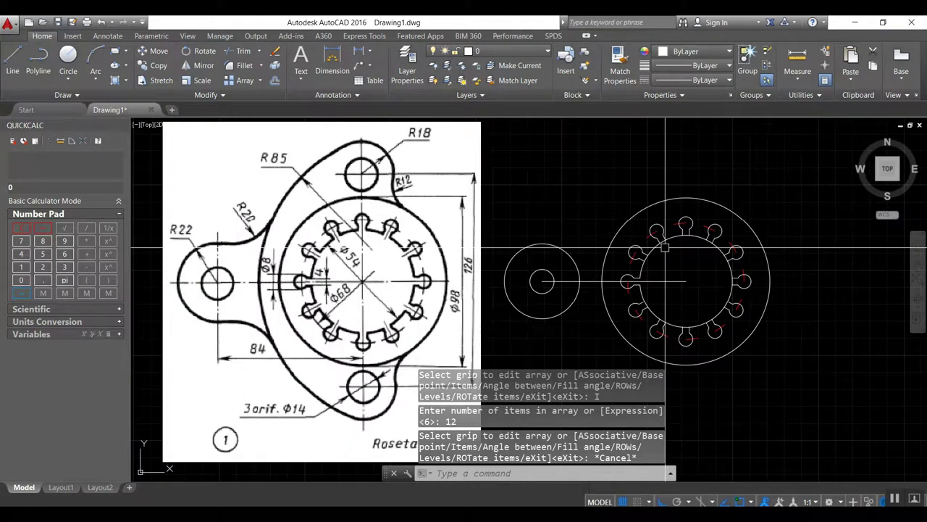
- Explode the notch array into separate pieces
{"action": "type", "text": "x"}
{"action": "key", "text": "Return"}
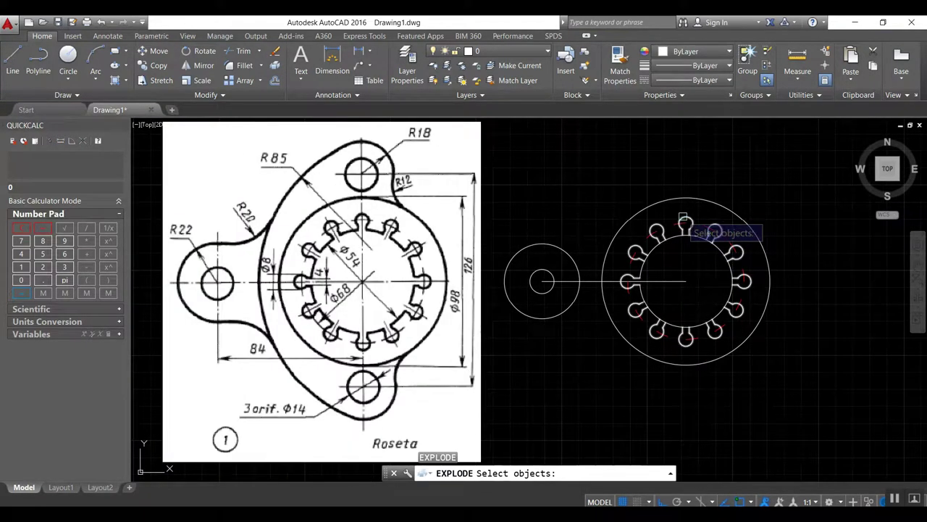
{"action": "left_click", "coordinate": [683, 216]}
{"action": "key", "text": "Return"}
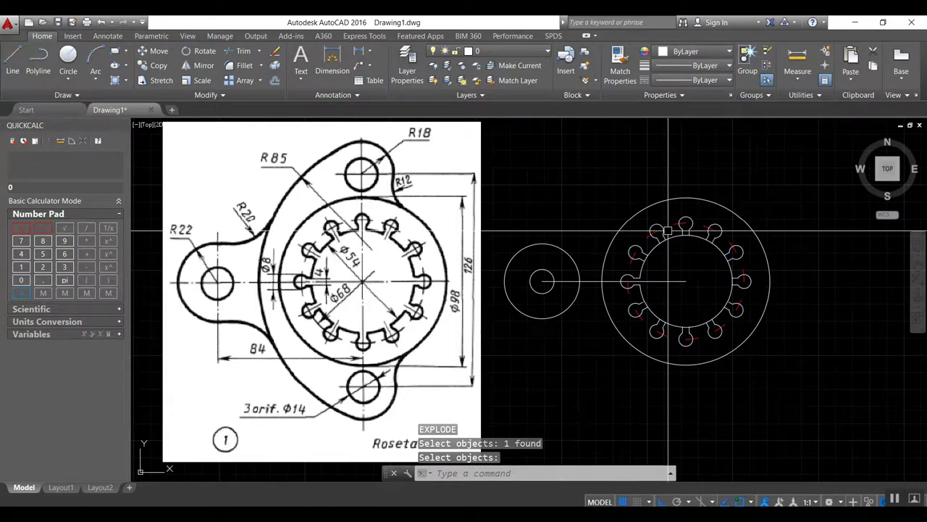
- Start TRIM with the whole notched inner circle window-selected as cutting edges
{"action": "type", "text": "tr"}
{"action": "key", "text": "Return"}
{"action": "scroll", "coordinate": [673, 239], "scroll_direction": "up", "scroll_amount": 1}
{"action": "scroll", "coordinate": [674, 239], "scroll_direction": "up", "scroll_amount": 1}
{"action": "scroll", "coordinate": [673, 239], "scroll_direction": "up", "scroll_amount": 1}
{"action": "left_click", "coordinate": [579, 183]}
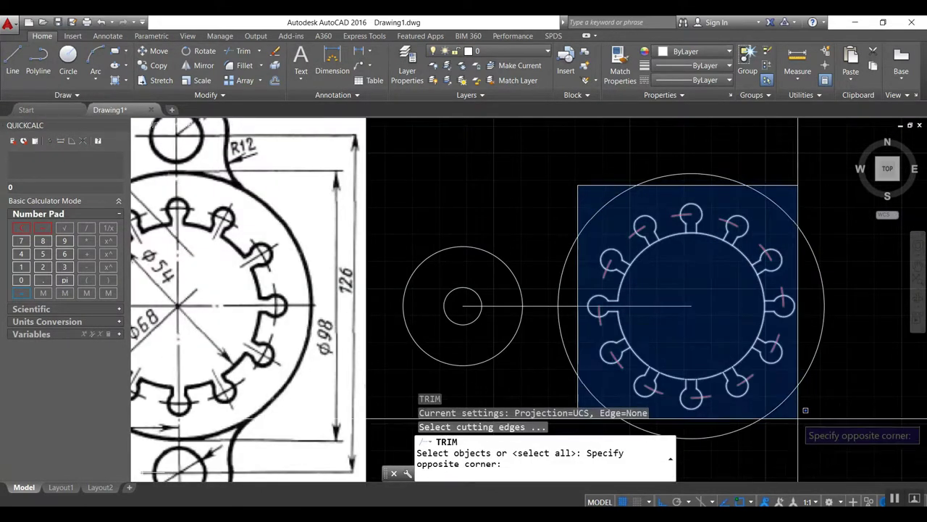
{"action": "left_click", "coordinate": [770, 402]}
{"action": "key", "text": "Return"}
{"action": "scroll", "coordinate": [770, 402], "scroll_direction": "up", "scroll_amount": 2}
{"action": "scroll", "coordinate": [724, 384], "scroll_direction": "up", "scroll_amount": 1}
- Trim the inner-circle arc pieces across the notch mouths, including the top slots
{"action": "left_click", "coordinate": [705, 379]}
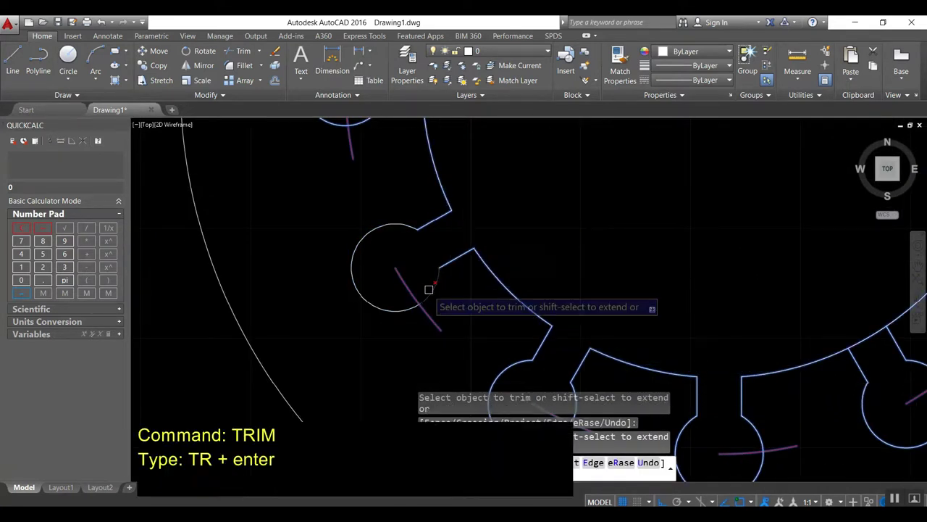
{"action": "scroll", "coordinate": [428, 290], "scroll_direction": "down", "scroll_amount": 2}
{"action": "middle_click_drag", "start_coordinate": [444, 229], "coordinate": [377, 277]}
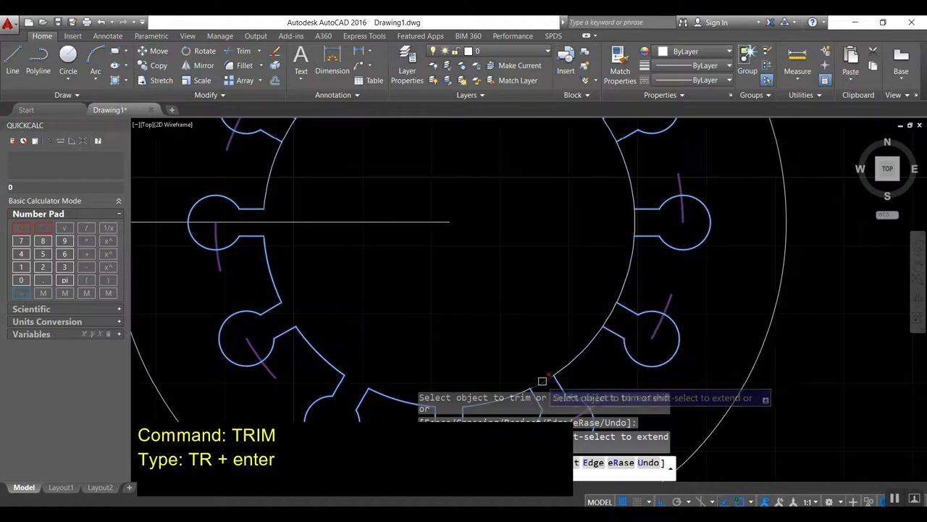
{"action": "scroll", "coordinate": [634, 221], "scroll_direction": "down", "scroll_amount": 2}
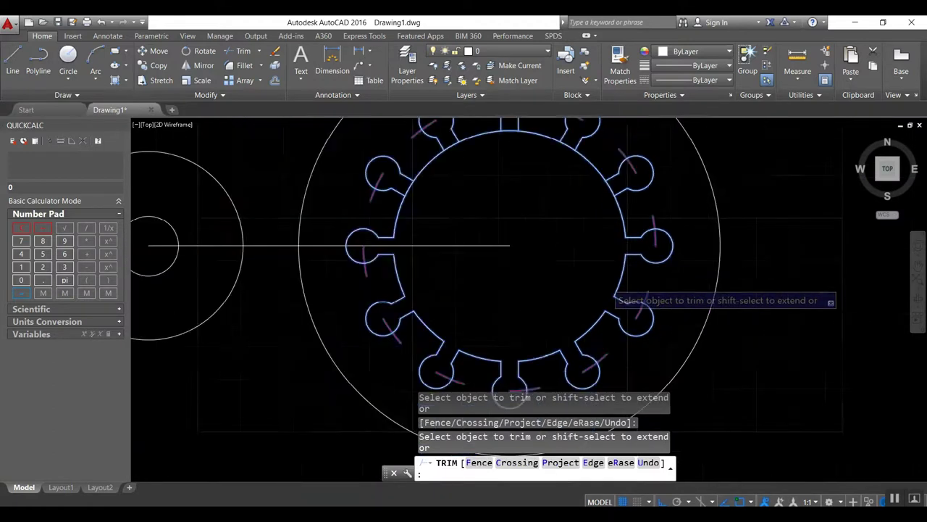
{"action": "scroll", "coordinate": [554, 177], "scroll_direction": "up", "scroll_amount": 2}
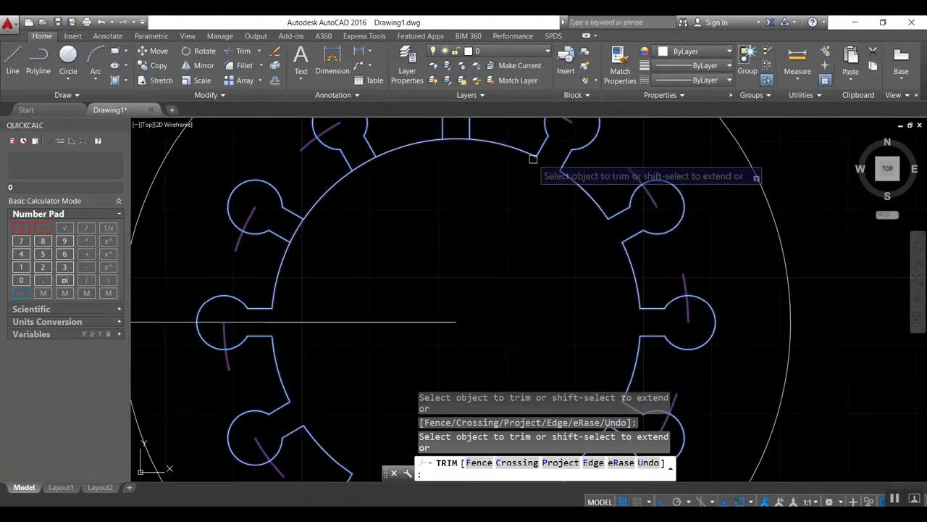
{"action": "left_click", "coordinate": [455, 139]}
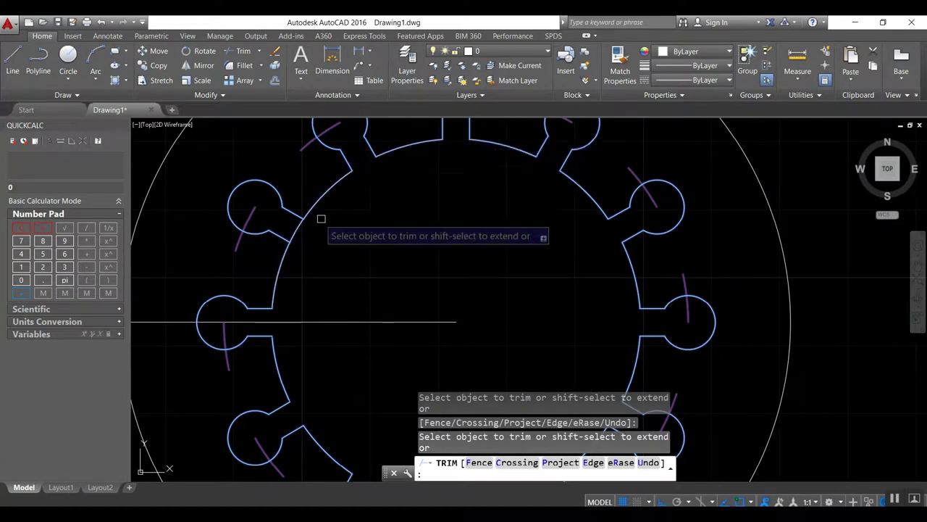
- Stretch the horizontal axis line's endpoint grips so it extends across both circles
{"action": "key", "text": "Return"}
{"action": "scroll", "coordinate": [517, 180], "scroll_direction": "down", "scroll_amount": 2}
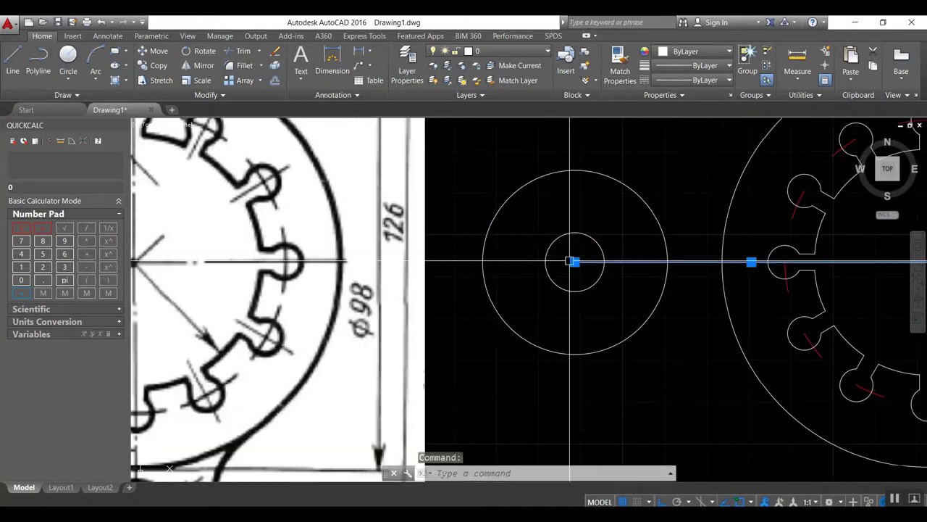
{"action": "left_click", "coordinate": [575, 263]}
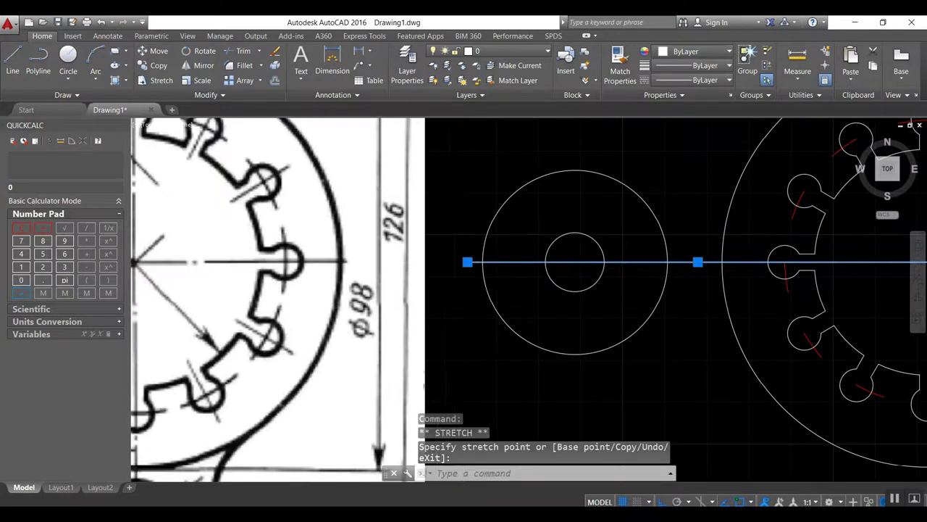
{"action": "scroll", "coordinate": [534, 290], "scroll_direction": "down", "scroll_amount": 2}
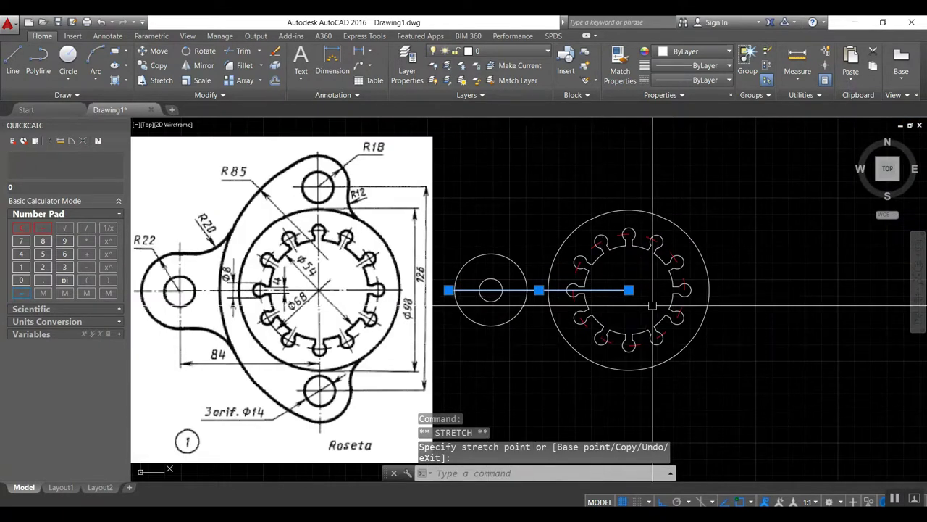
{"action": "left_click", "coordinate": [629, 290]}
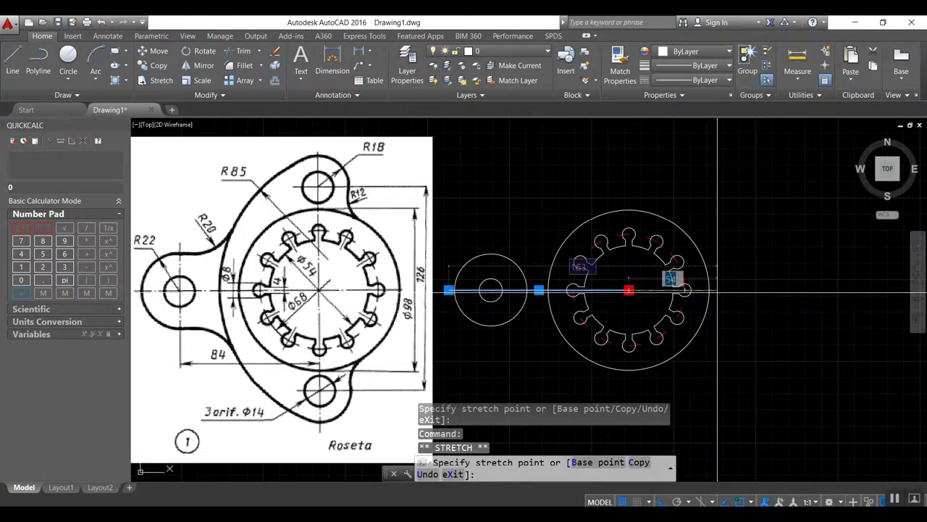
{"action": "key", "text": "Escape"}
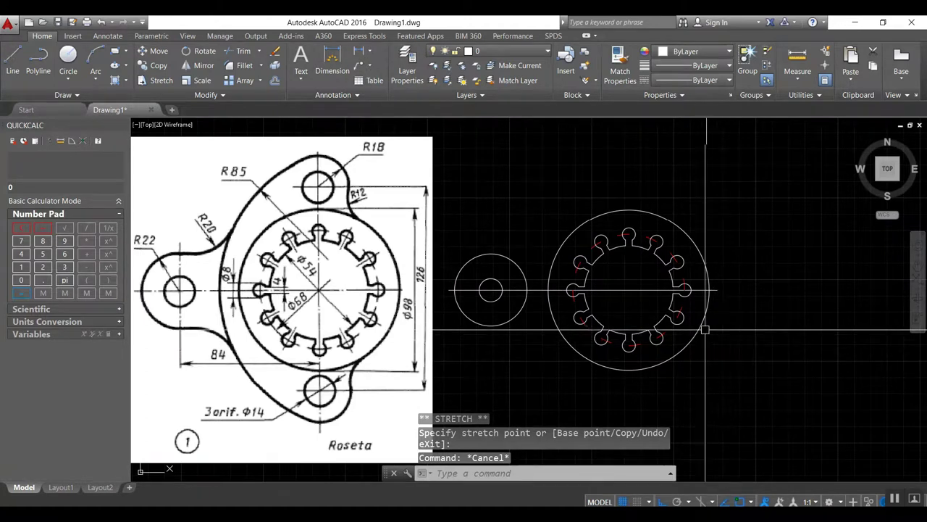
- Match the horizontal line to a red dashed gear centre mark using MA
{"action": "type", "text": "ma"}
{"action": "key", "text": "Return"}
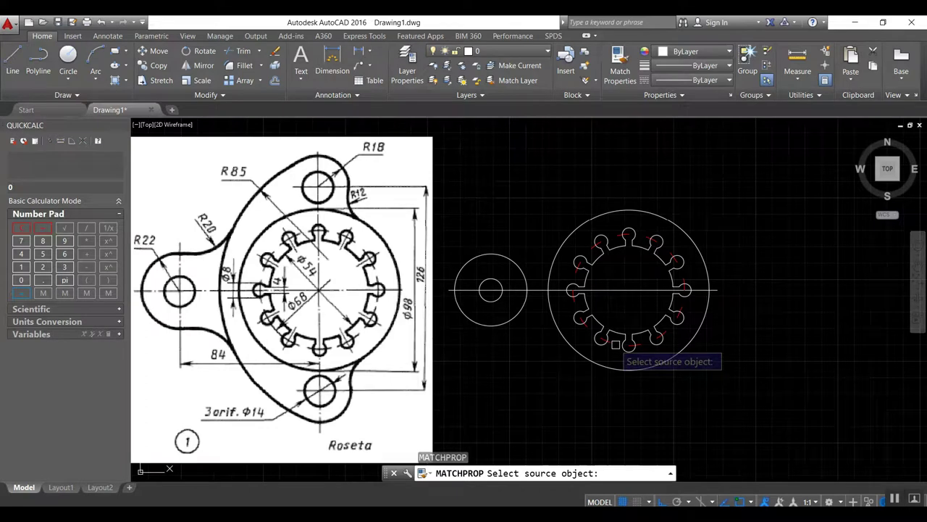
{"action": "left_click", "coordinate": [614, 344]}
{"action": "left_click", "coordinate": [625, 291]}
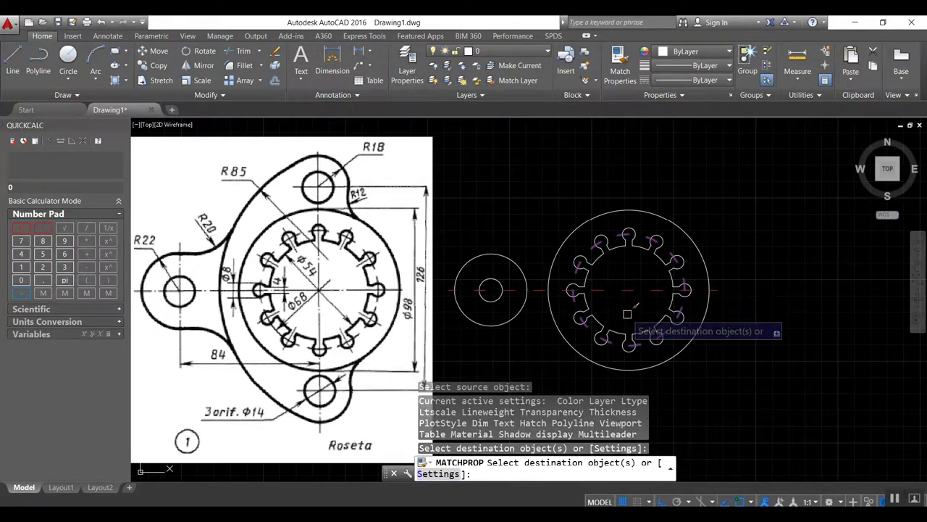
{"action": "key", "text": "Escape"}
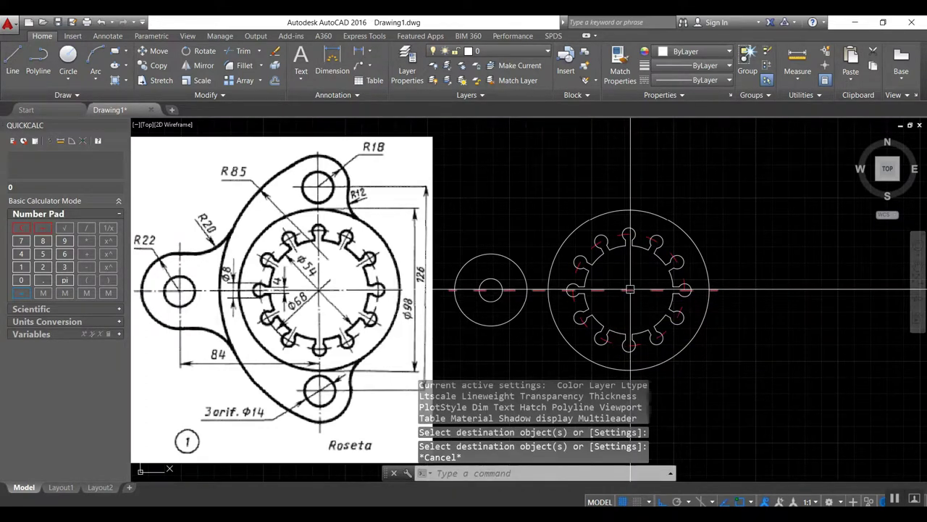
- Load the CENTER linetype into the drawing via the Linetype Manager
{"action": "type", "text": "LT"}
{"action": "key", "text": "Return"}
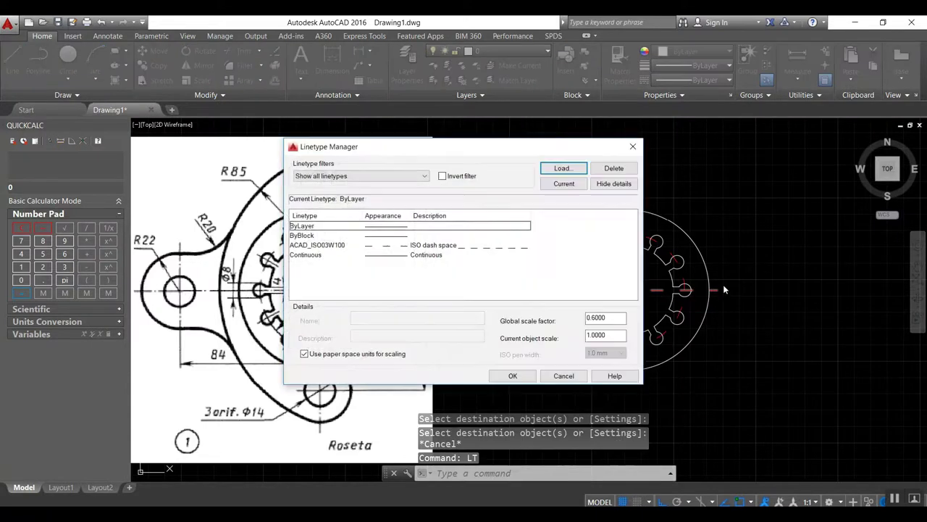
{"action": "left_click", "coordinate": [566, 177]}
{"action": "scroll", "coordinate": [449, 271], "scroll_direction": "down", "scroll_amount": 4}
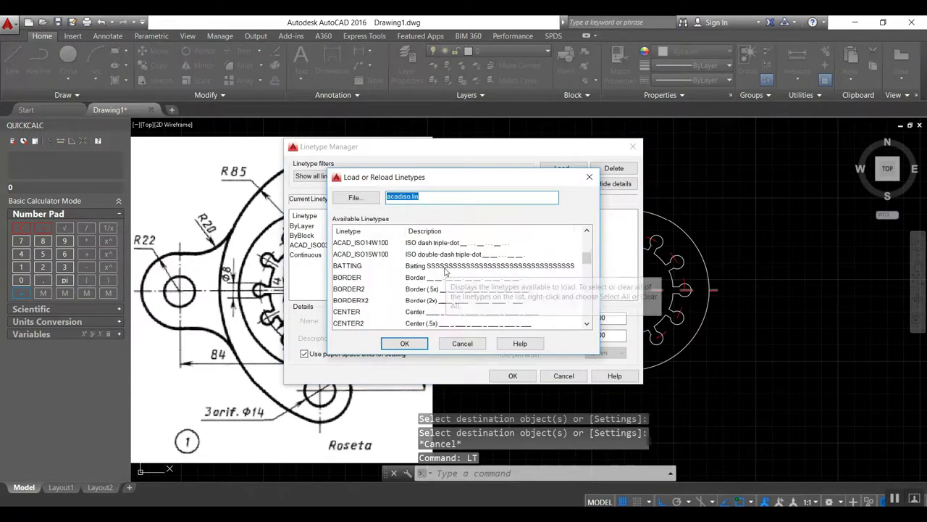
{"action": "left_click", "coordinate": [475, 325]}
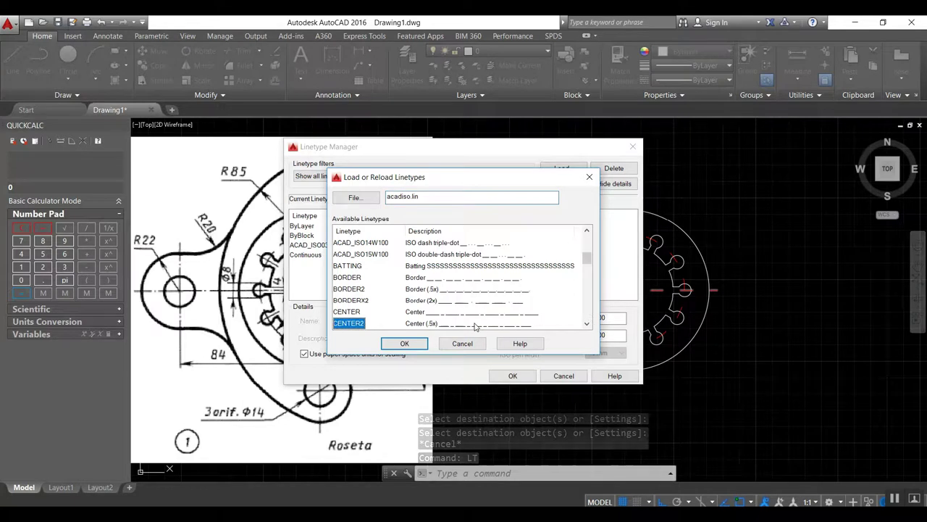
{"action": "left_click", "coordinate": [414, 343]}
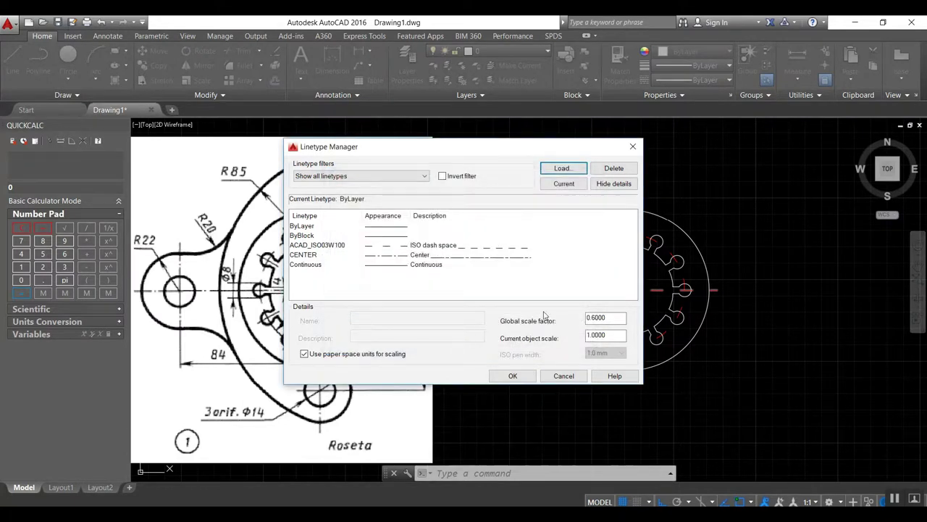
{"action": "left_click", "coordinate": [474, 266]}
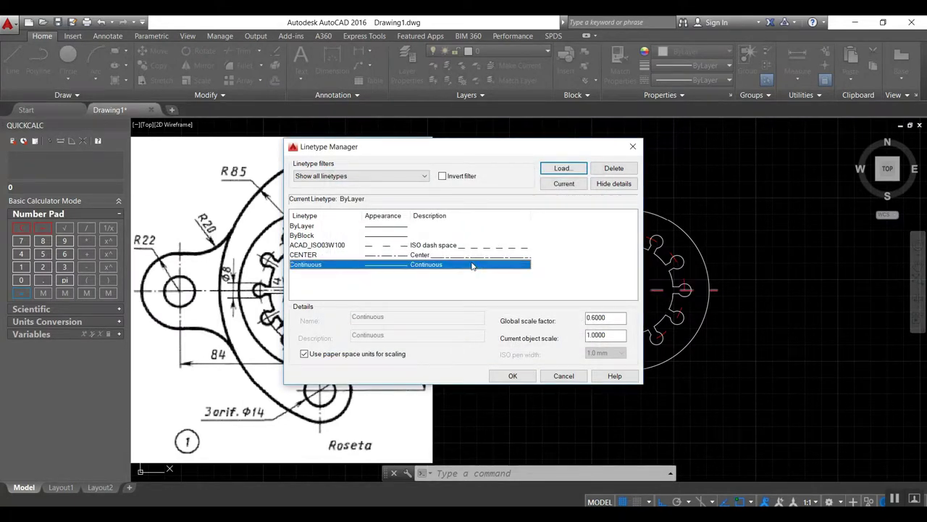
{"action": "left_click", "coordinate": [475, 260]}
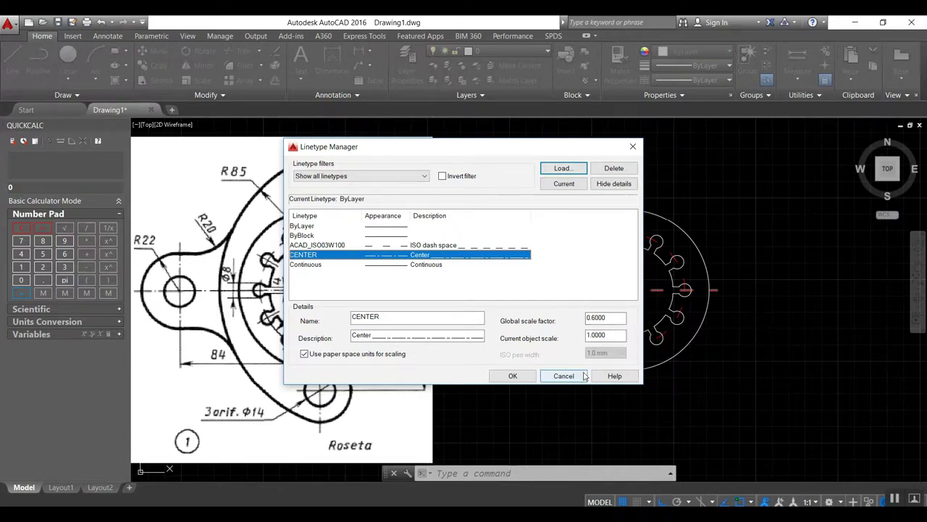
{"action": "left_click", "coordinate": [512, 376]}
- Set the red horizontal axis line's linetype to CENTER in Quick Properties
{"action": "right_click", "coordinate": [628, 290]}
{"action": "left_click", "coordinate": [670, 340]}
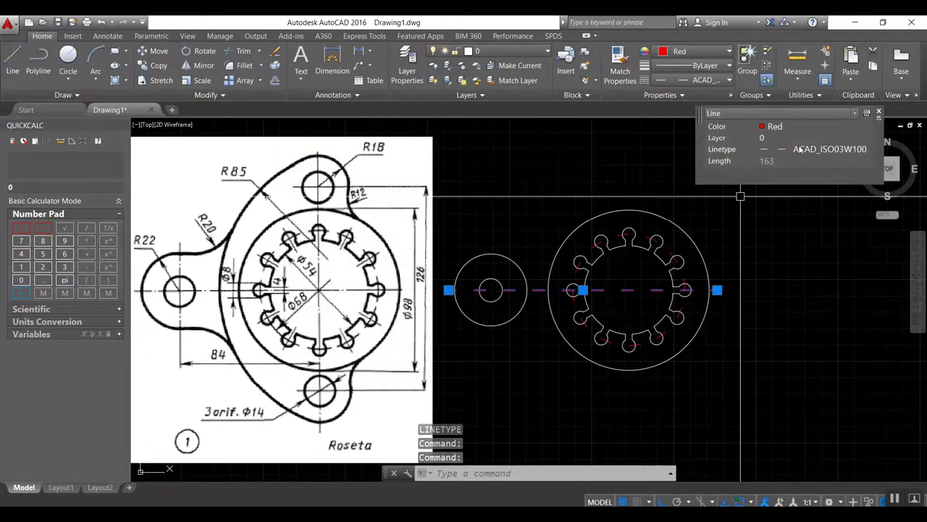
{"action": "left_click", "coordinate": [800, 149]}
{"action": "left_click", "coordinate": [809, 188]}
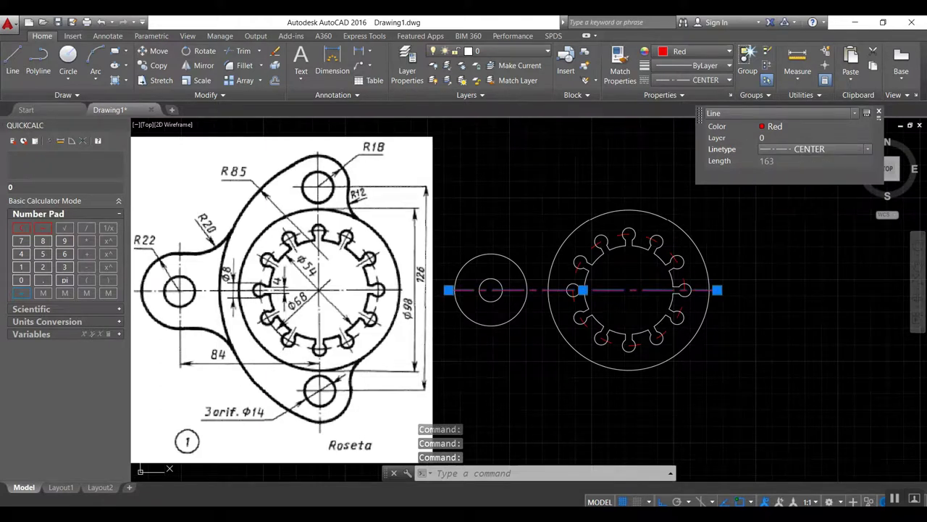
{"action": "key", "text": "Escape"}
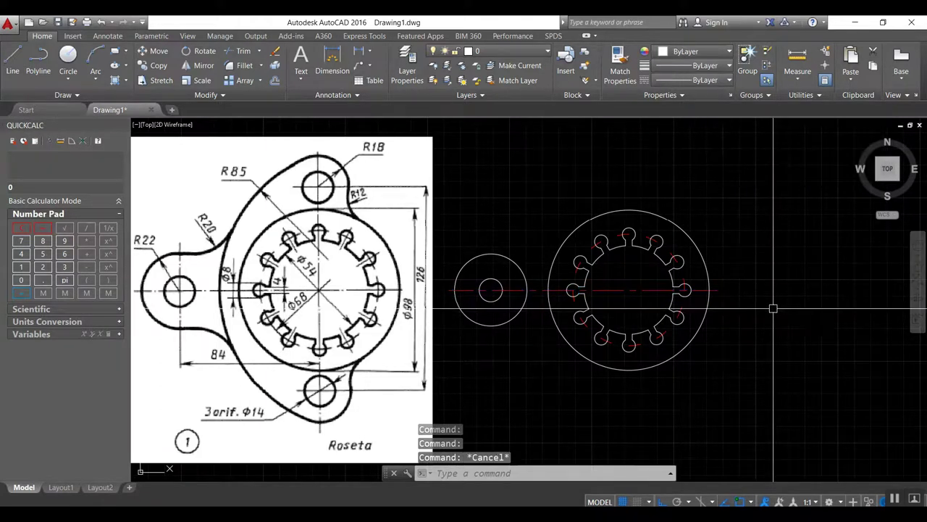
- Draw a 63-unit vertical line upward from the gear's centre
{"action": "scroll", "coordinate": [773, 308], "scroll_direction": "down", "scroll_amount": 4}
{"action": "scroll", "coordinate": [772, 306], "scroll_direction": "up", "scroll_amount": 2}
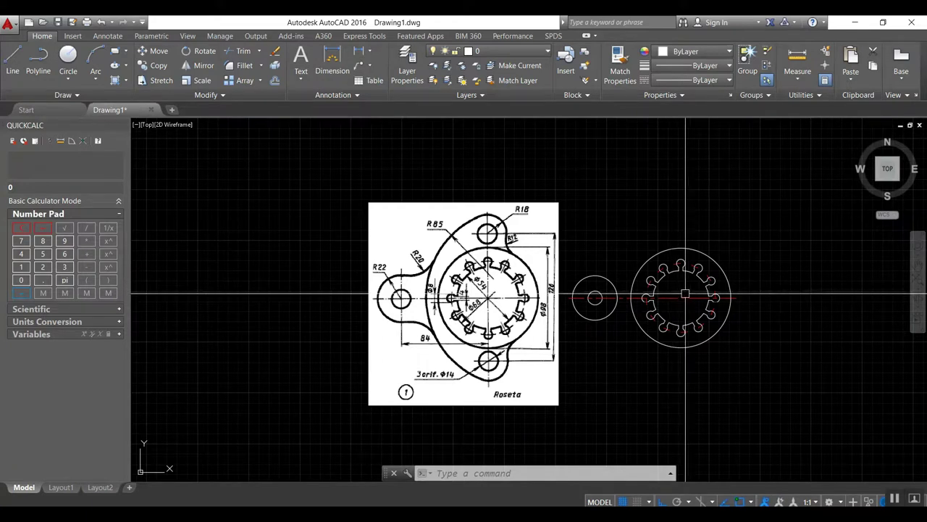
{"action": "type", "text": "l"}
{"action": "key", "text": "Return"}
{"action": "scroll", "coordinate": [687, 293], "scroll_direction": "up", "scroll_amount": 4}
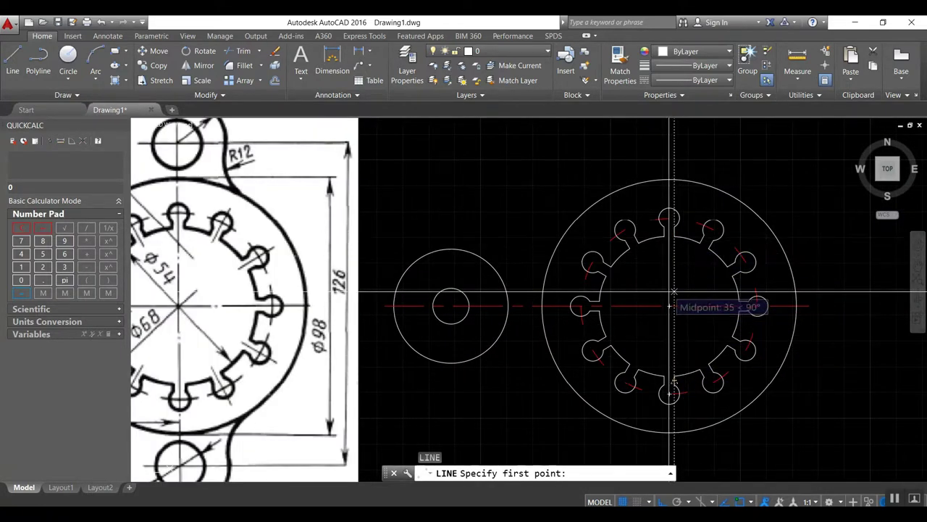
{"action": "left_click", "coordinate": [668, 306]}
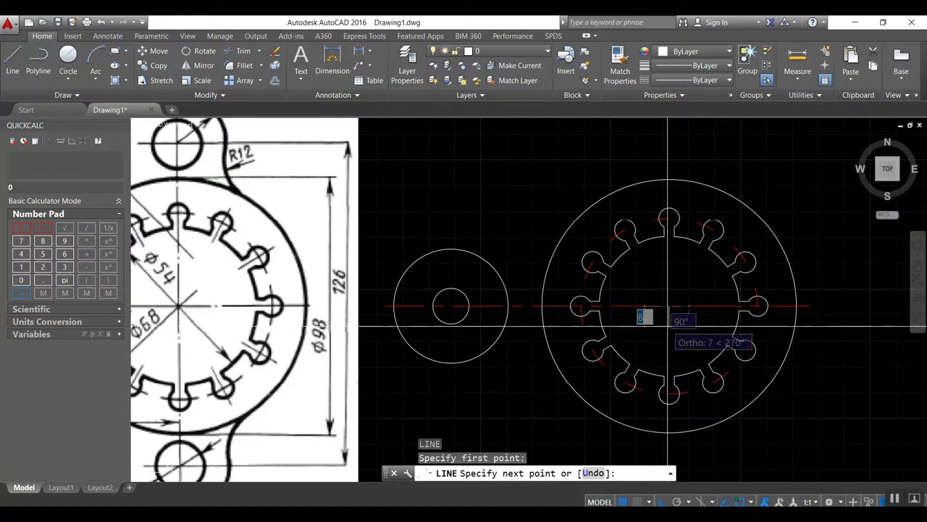
{"action": "scroll", "coordinate": [665, 333], "scroll_direction": "down", "scroll_amount": 2}
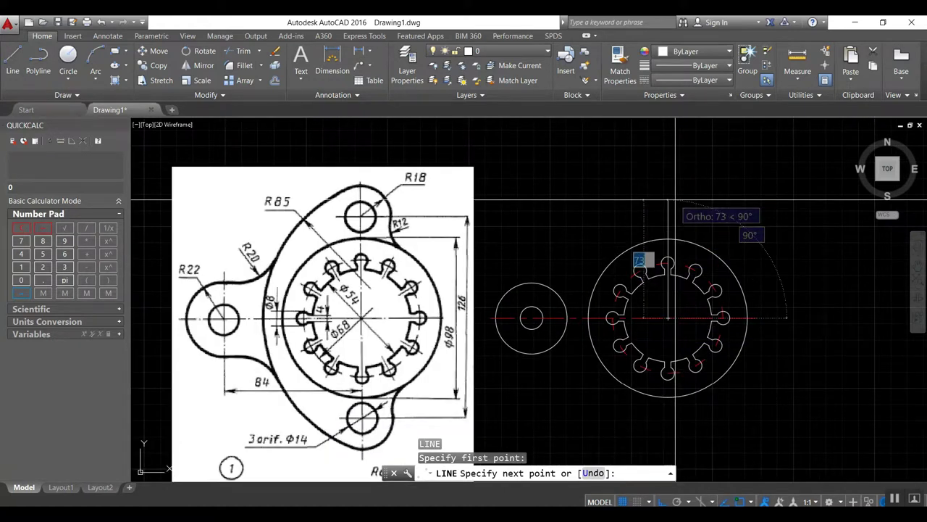
{"action": "type", "text": "63"}
{"action": "key", "text": "Return"}
- Place a trial 126 vertical linear dimension beside the gear
{"action": "key", "text": "Return"}
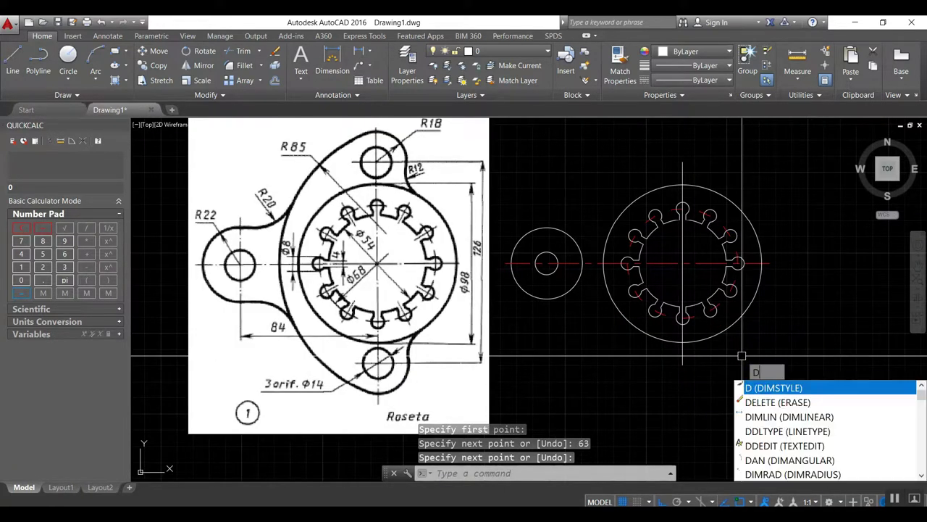
{"action": "type", "text": "li"}
{"action": "key", "text": "Return"}
{"action": "left_click", "coordinate": [685, 363]}
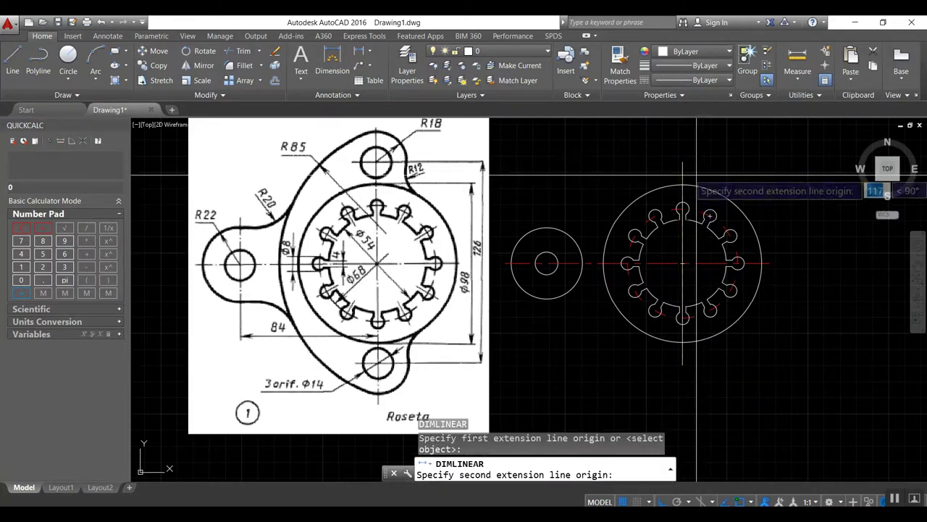
{"action": "left_click", "coordinate": [683, 163]}
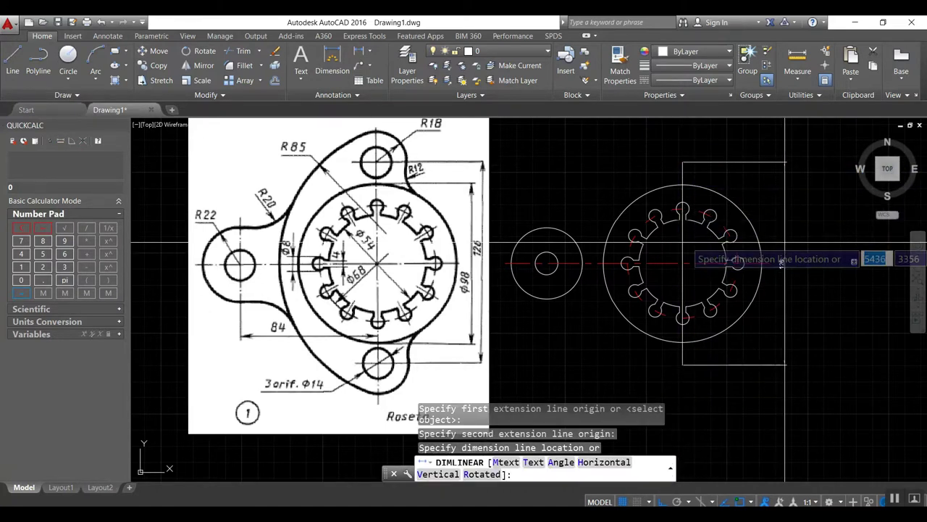
{"action": "left_click", "coordinate": [786, 246]}
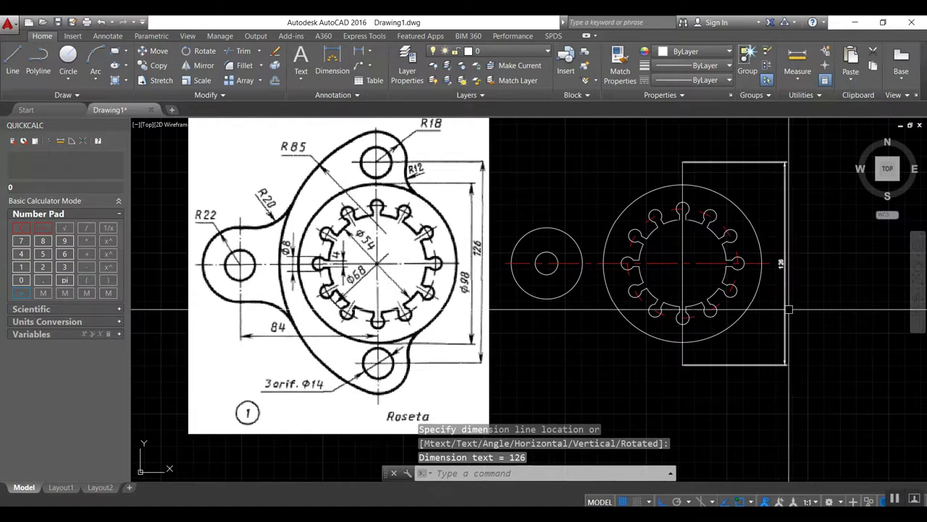
{"action": "type", "text": "e"}
- Erase the 126 dimension again
{"action": "key", "text": "Return"}
{"action": "left_click", "coordinate": [780, 282]}
{"action": "left_click", "coordinate": [781, 270]}
{"action": "left_click", "coordinate": [782, 261]}
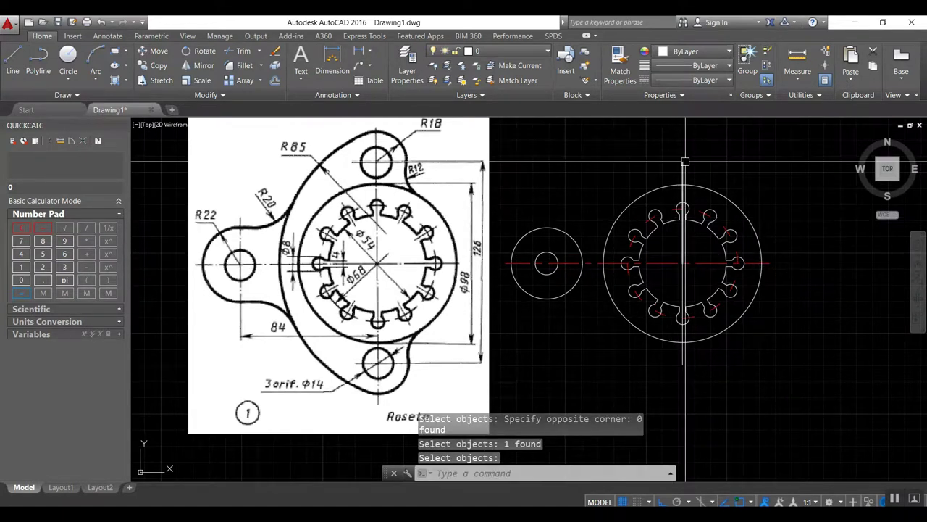
{"action": "type", "text": "c"}
{"action": "key", "text": "Return"}
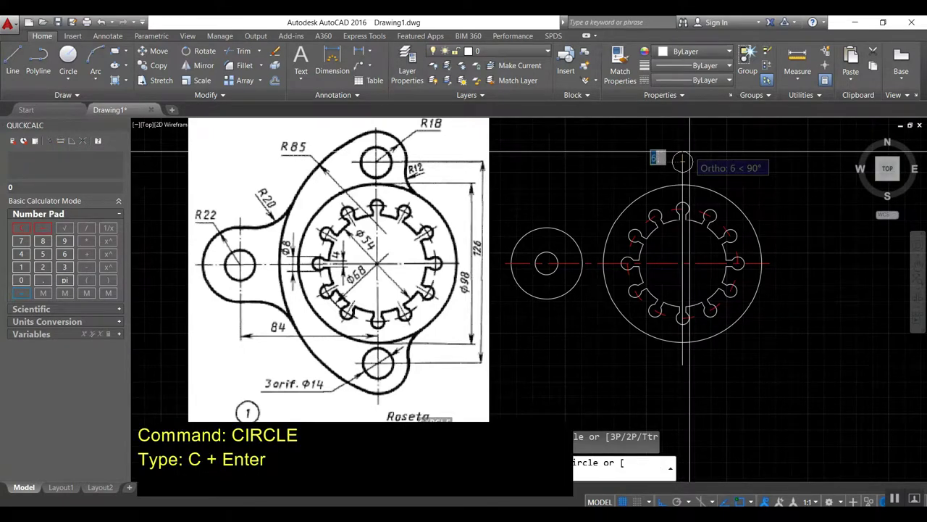
- Finish the R18 top lug circle and add a 14-diameter hole at its centre
{"action": "type", "text": "8"}
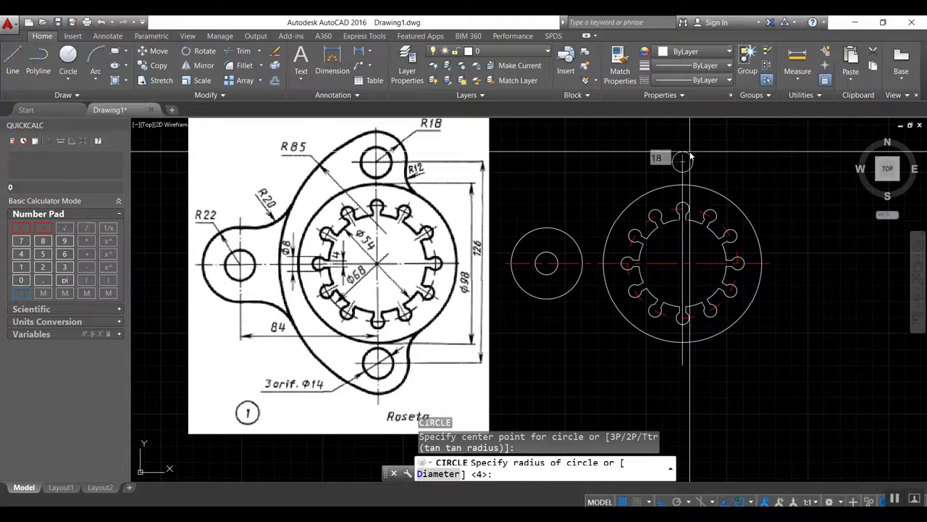
{"action": "key", "text": "Return"}
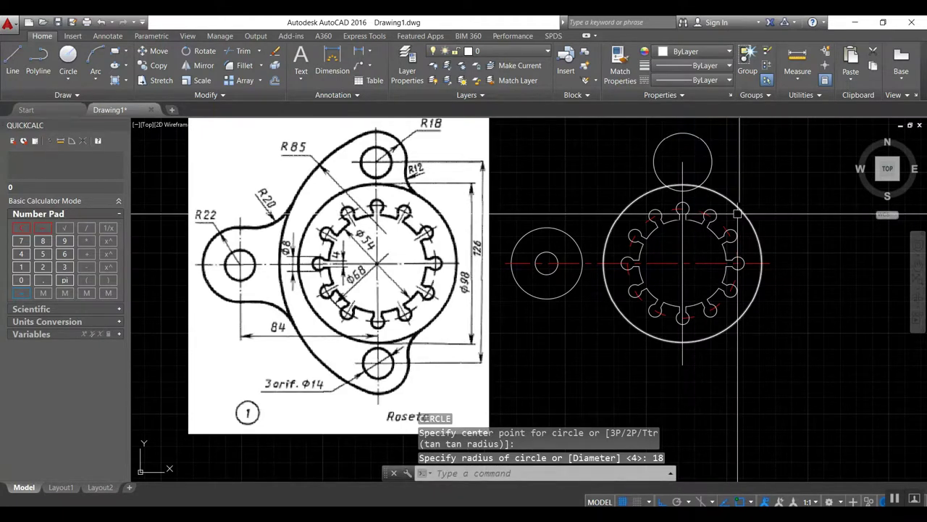
{"action": "key", "text": "Return"}
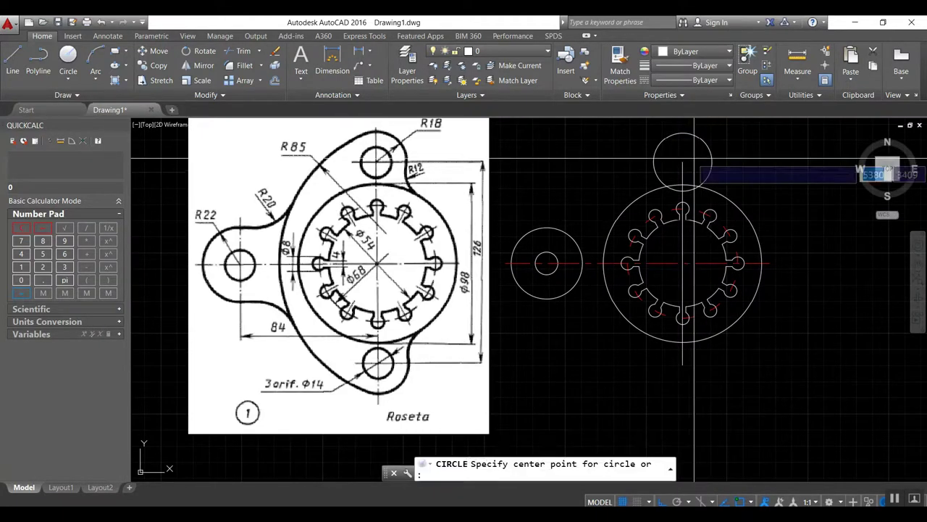
{"action": "left_click", "coordinate": [683, 162]}
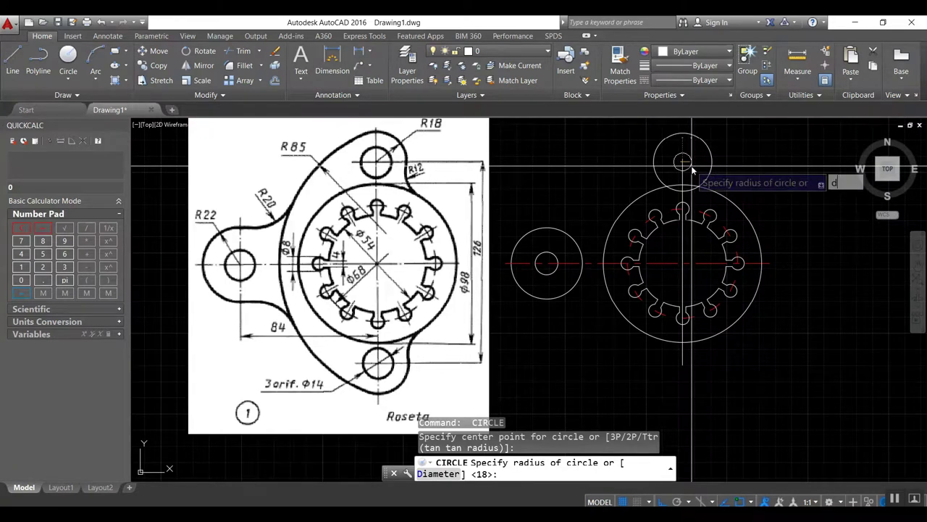
{"action": "key", "text": "Return"}
{"action": "type", "text": "14"}
{"action": "key", "text": "Return"}
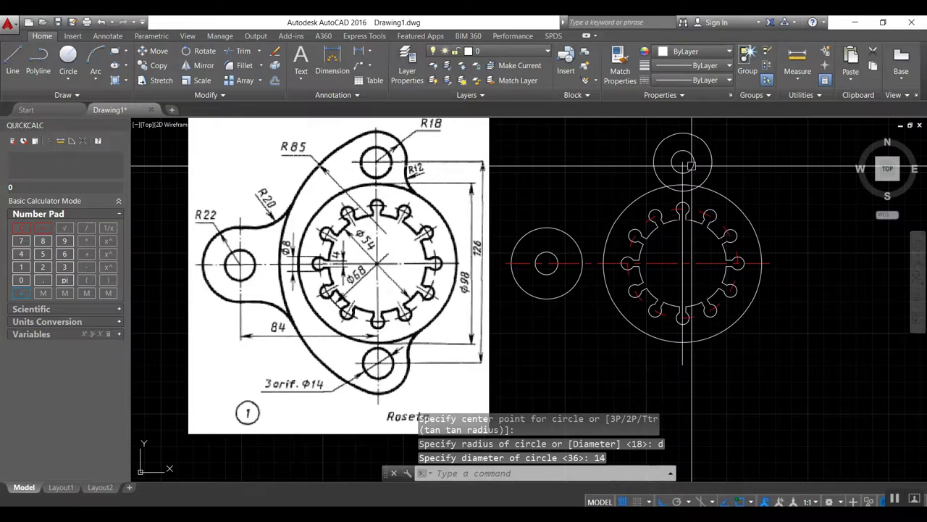
- Draw a radius-12 circle tangent to the outer ring and the top lug circle
{"action": "key", "text": "Return"}
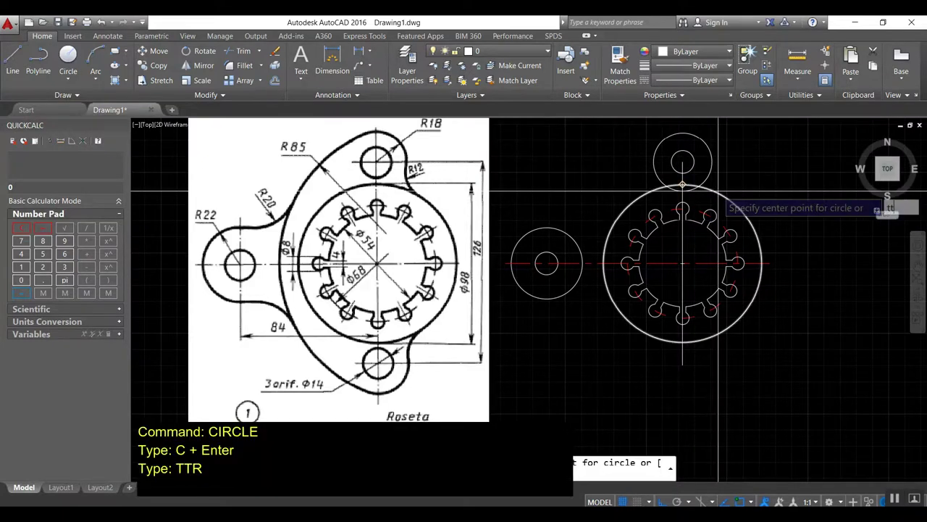
{"action": "type", "text": "ttr"}
{"action": "key", "text": "Return"}
{"action": "left_click", "coordinate": [710, 172]}
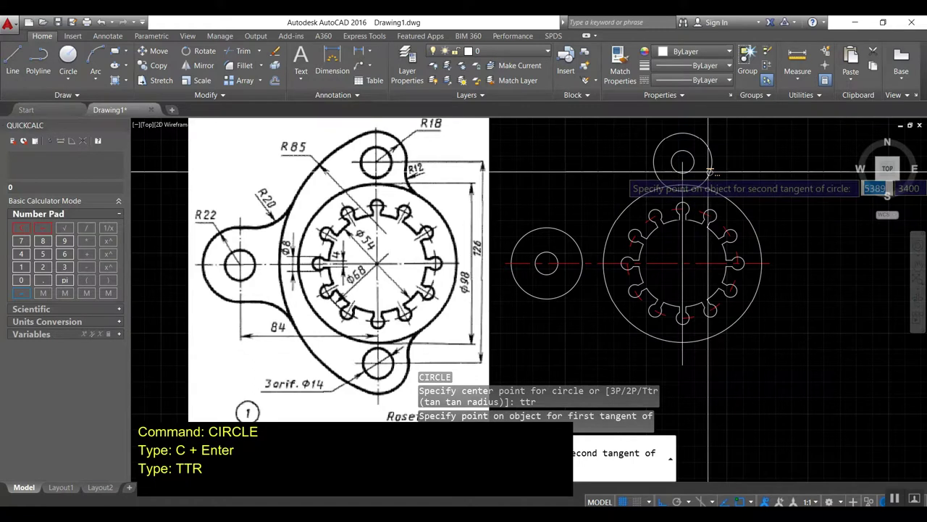
{"action": "left_click", "coordinate": [711, 161]}
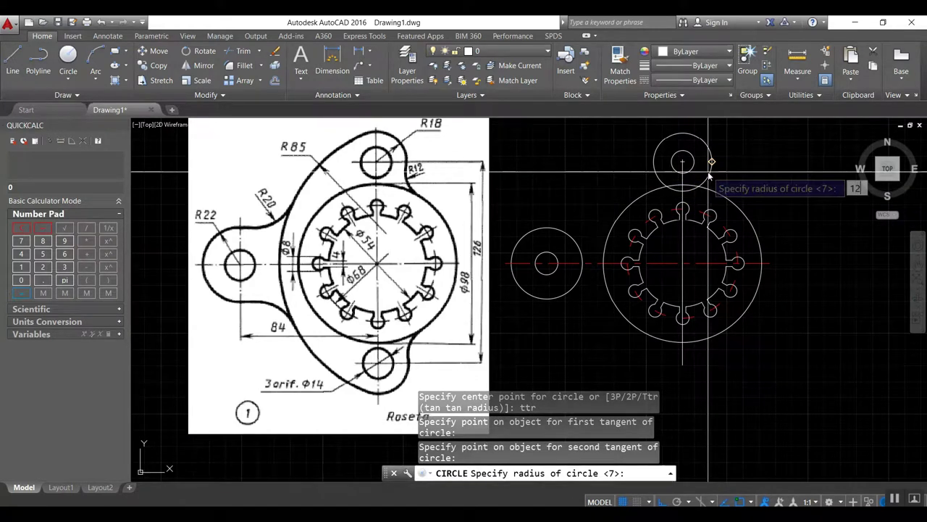
{"action": "key", "text": "Return"}
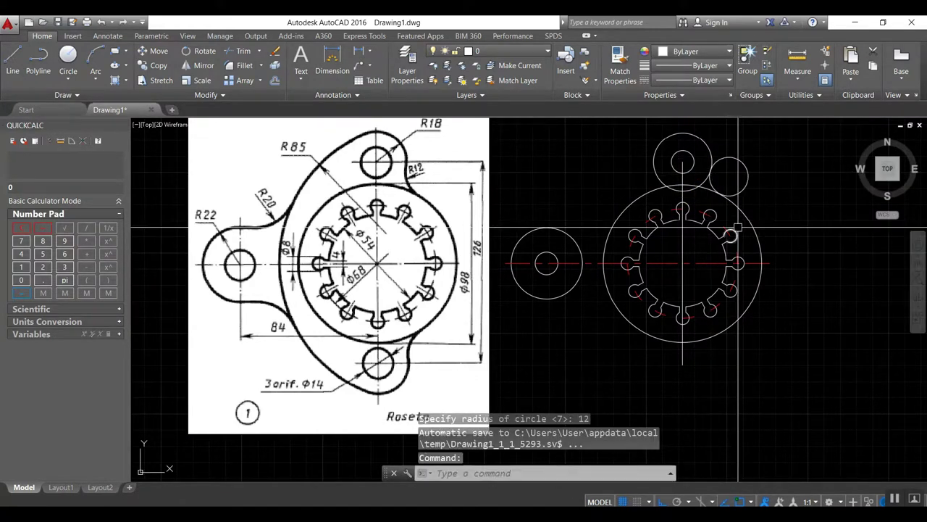
{"action": "type", "text": "tr"}
{"action": "key", "text": "Return"}
- Trim the R12 circle against the outer ring and top lug circle
{"action": "left_click", "coordinate": [729, 201]}
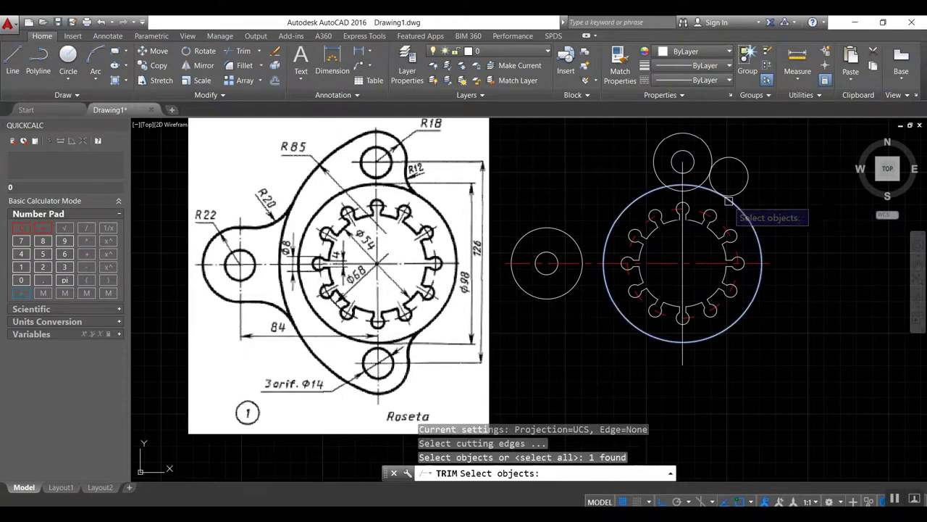
{"action": "left_click", "coordinate": [716, 160]}
{"action": "key", "text": "Return"}
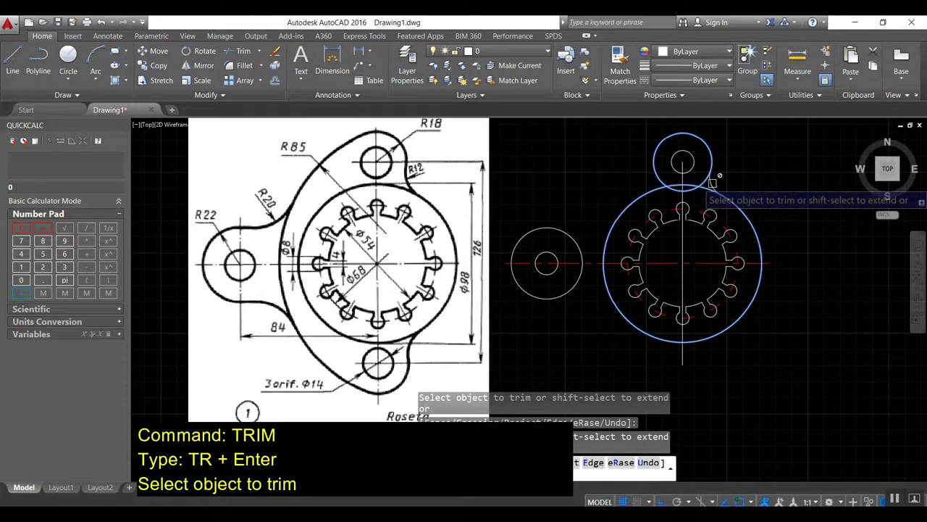
{"action": "key", "text": "Escape"}
{"action": "key", "text": "Return"}
{"action": "scroll", "coordinate": [711, 185], "scroll_direction": "up", "scroll_amount": 2}
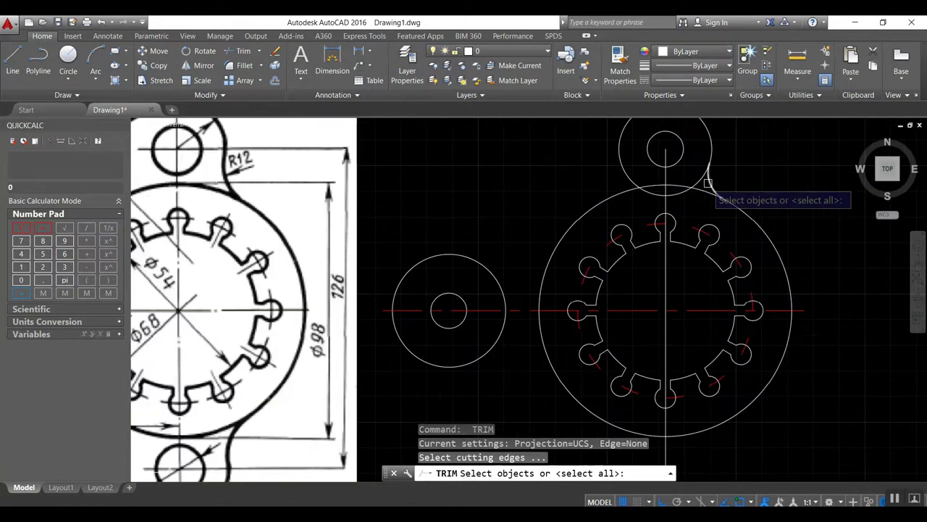
{"action": "scroll", "coordinate": [708, 183], "scroll_direction": "down", "scroll_amount": 2}
{"action": "key", "text": "Escape"}
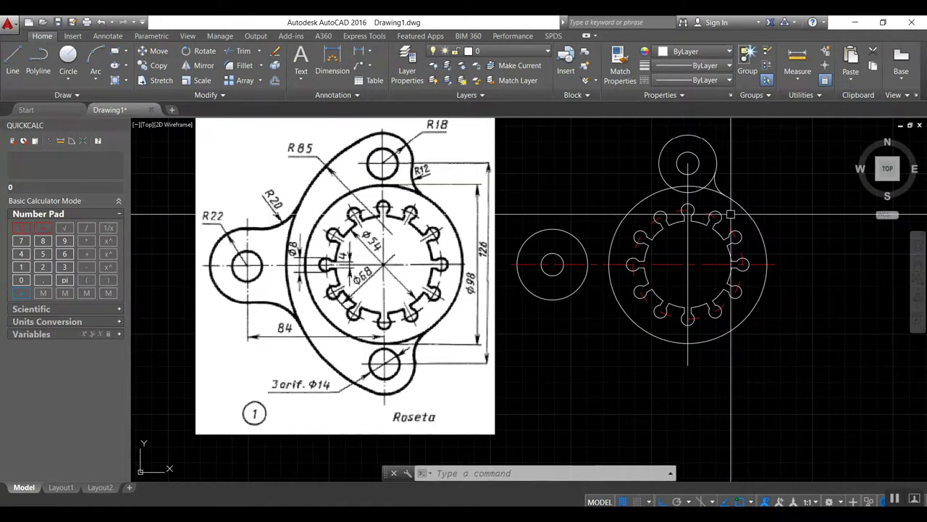
- Start MIRROR and select the fillet arc
{"action": "type", "text": "mi"}
{"action": "key", "text": "Return"}
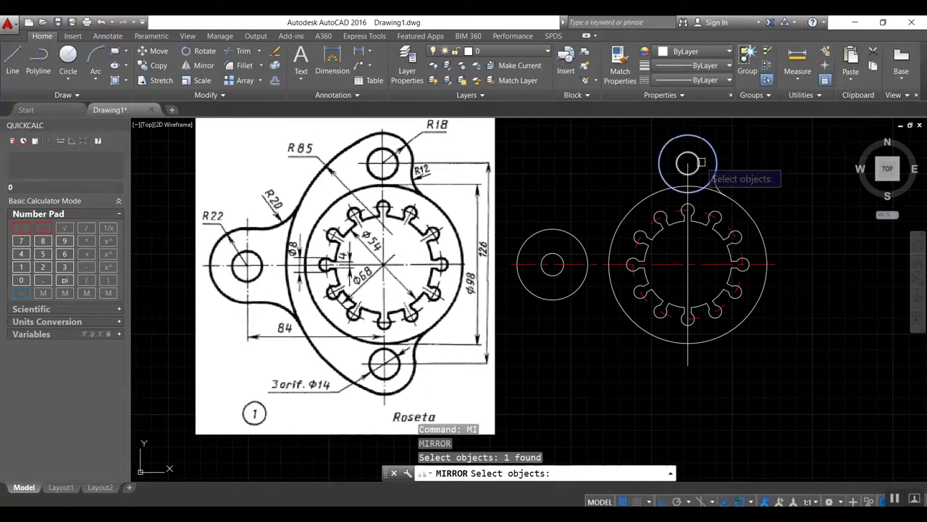
{"action": "left_click", "coordinate": [718, 182]}
- Complete mirroring the top lug and fillet to the bottom, then finish a radius-85 circle
{"action": "key", "text": "Return"}
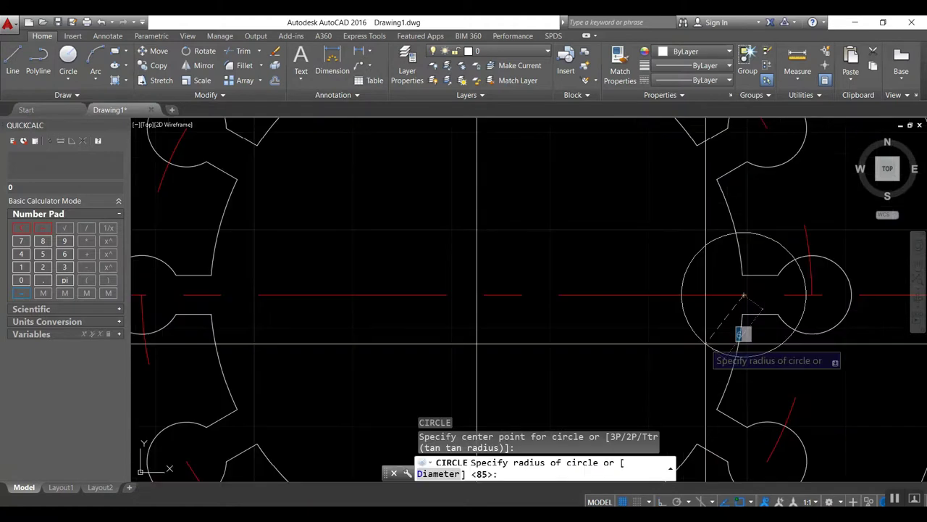
{"action": "key", "text": "Return"}
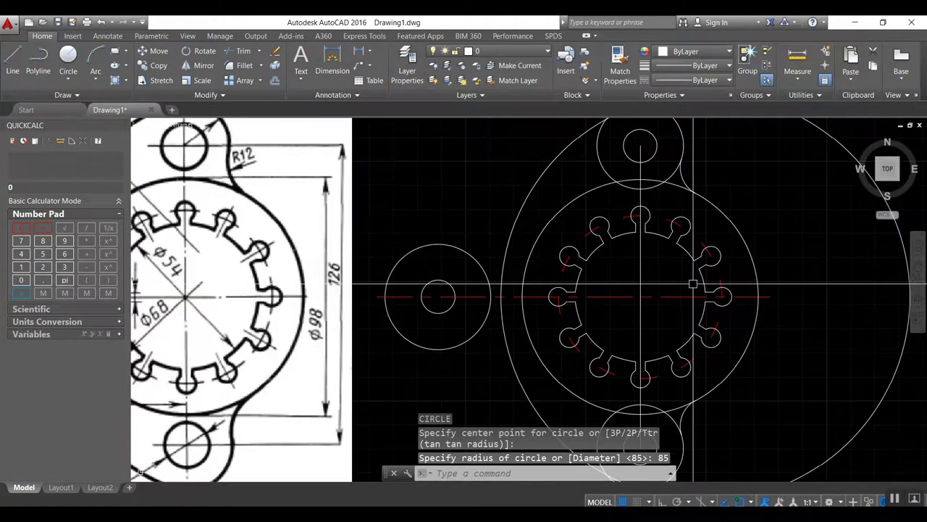
{"action": "scroll", "coordinate": [693, 284], "scroll_direction": "down", "scroll_amount": 2}
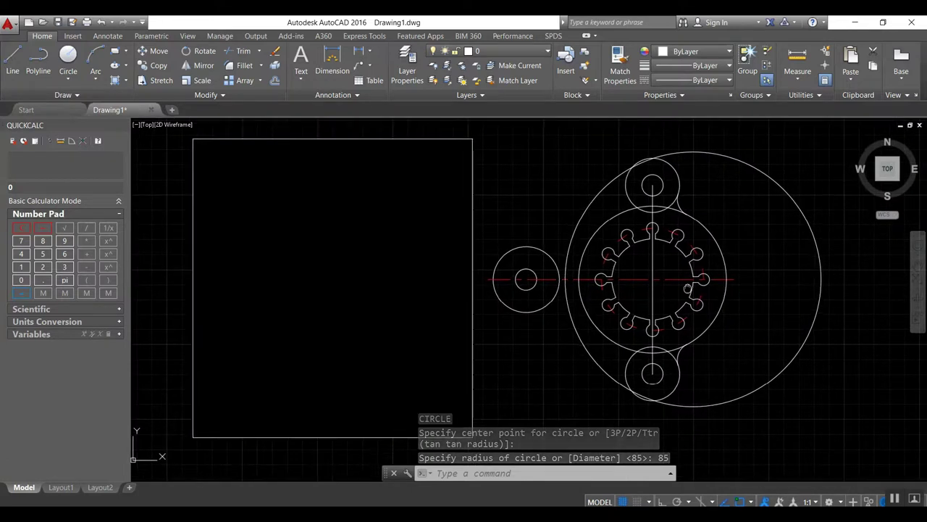
- Draw a radius-20 circle tangent to the left lug and the R85 circle
{"action": "key", "text": "Return"}
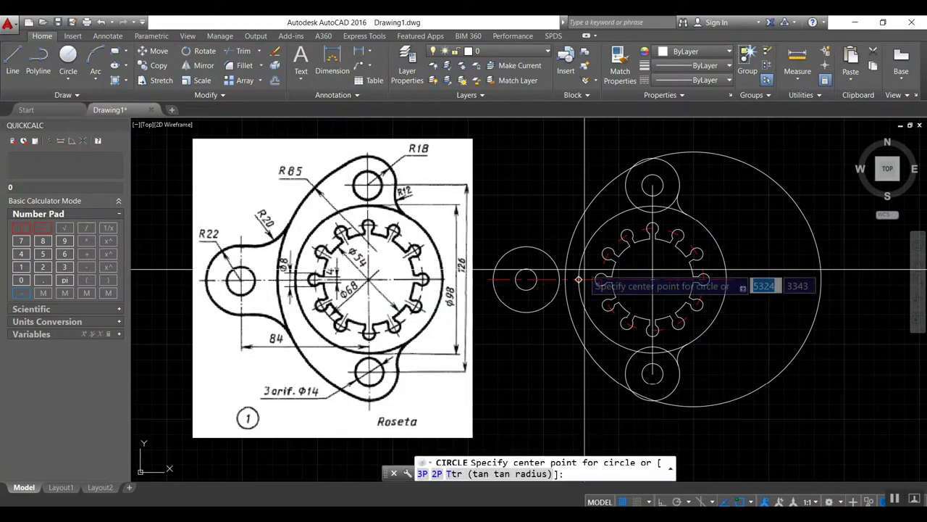
{"action": "type", "text": "ttr"}
{"action": "key", "text": "Return"}
{"action": "left_click", "coordinate": [548, 257]}
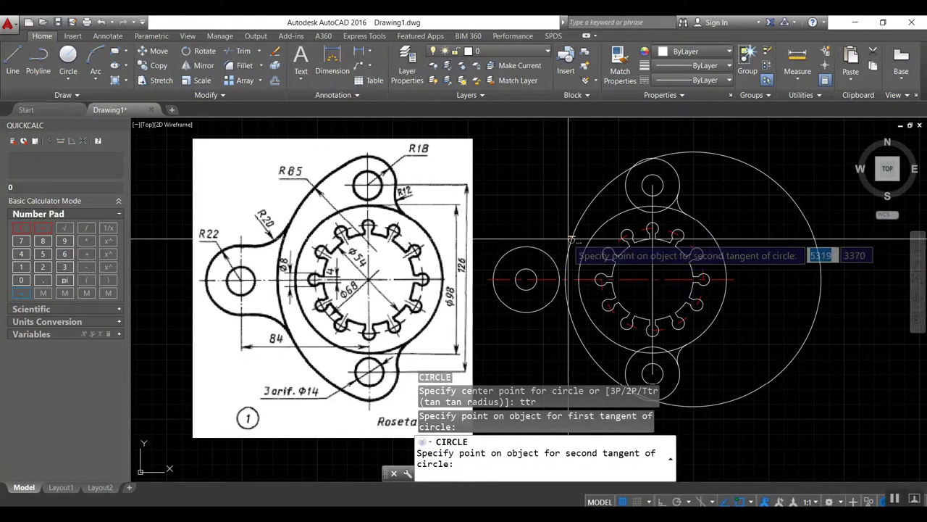
{"action": "left_click", "coordinate": [568, 237]}
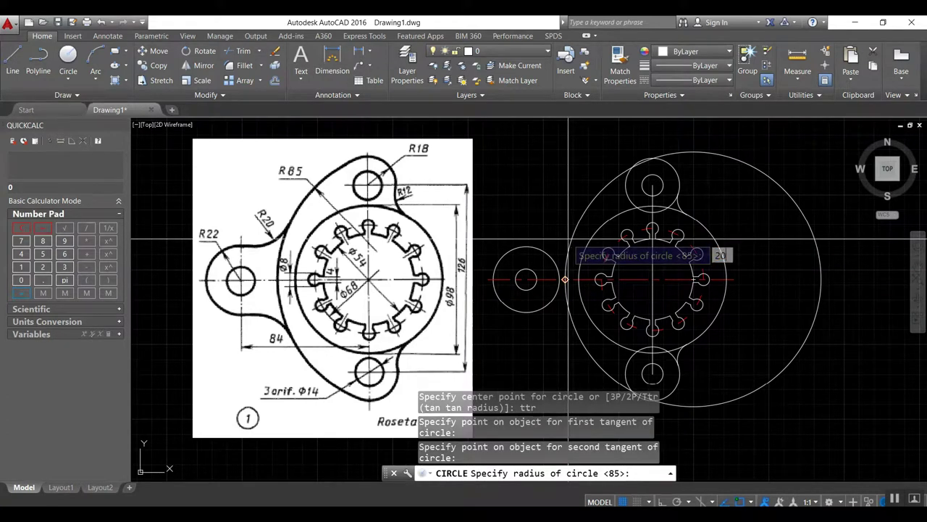
{"action": "key", "text": "Return"}
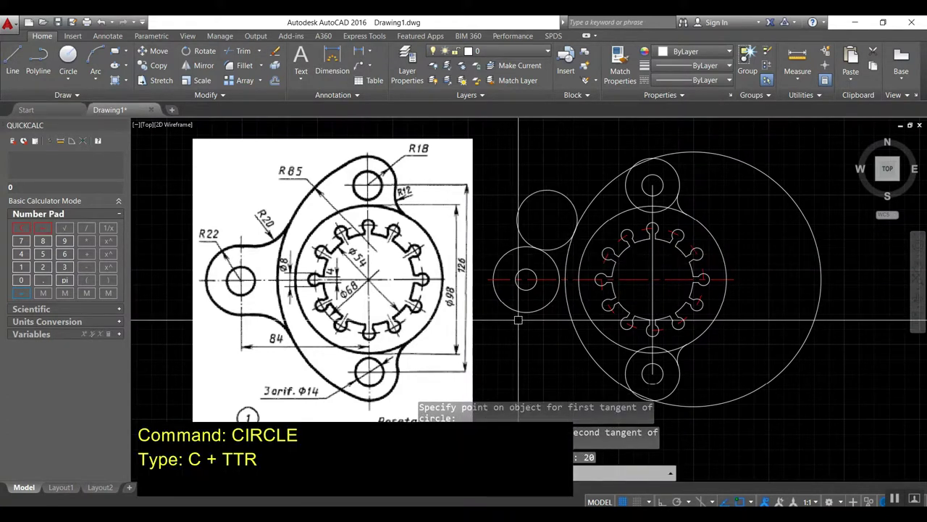
{"action": "type", "text": "tr"}
{"action": "key", "text": "Return"}
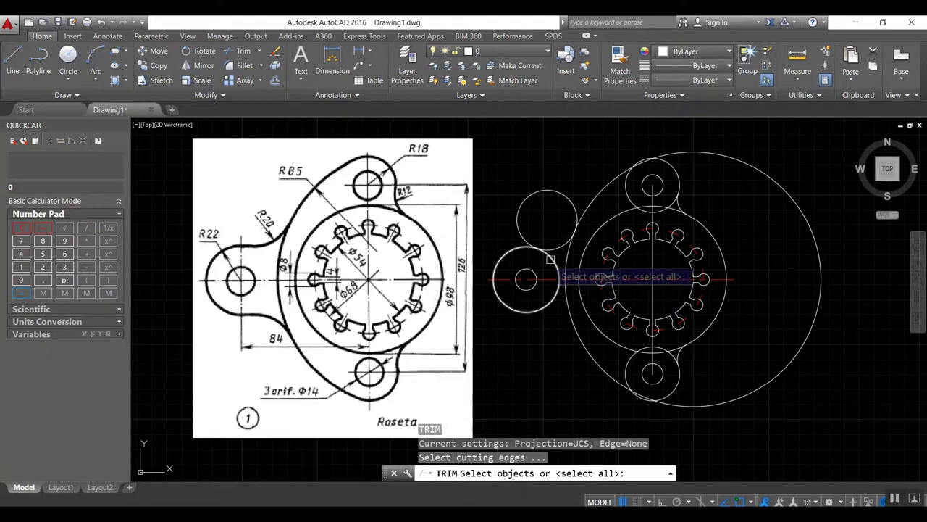
- Trim the R20 circle to an arc between the left lug and the R85 circle
{"action": "left_click", "coordinate": [548, 257]}
{"action": "left_click", "coordinate": [583, 210]}
{"action": "key", "text": "Return"}
{"action": "left_click", "coordinate": [578, 214]}
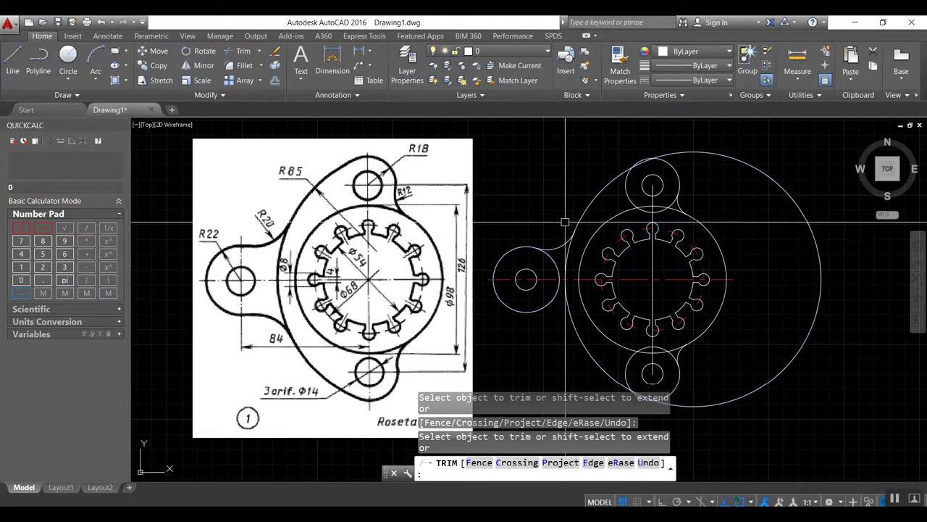
{"action": "type", "text": "mi"}
- Mirror the connecting arc below the horizontal centre line, keeping the original
{"action": "key", "text": "Return"}
{"action": "left_click", "coordinate": [557, 245]}
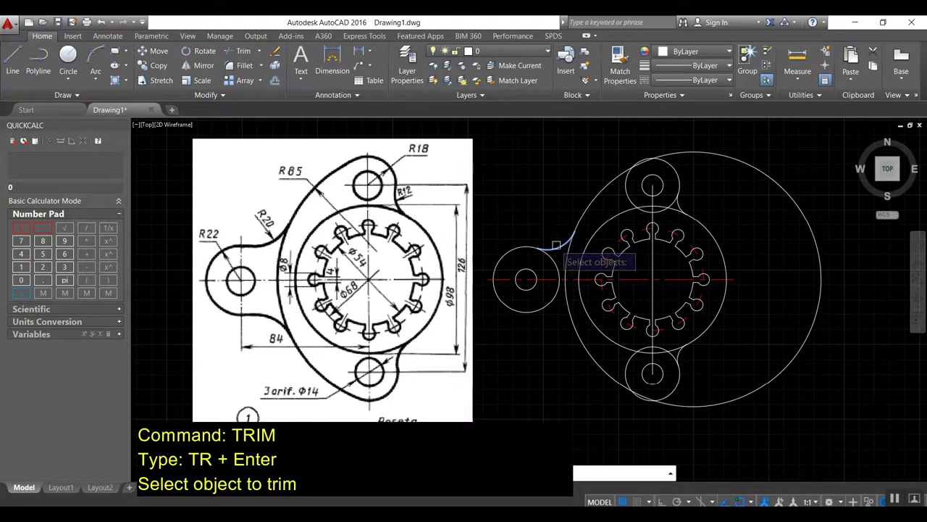
{"action": "key", "text": "Return"}
{"action": "left_click", "coordinate": [493, 279]}
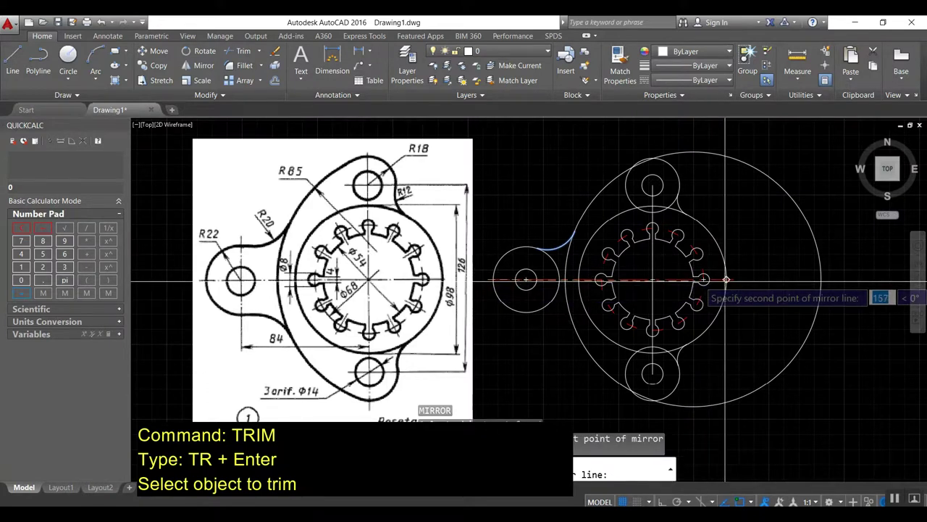
{"action": "left_click", "coordinate": [734, 279]}
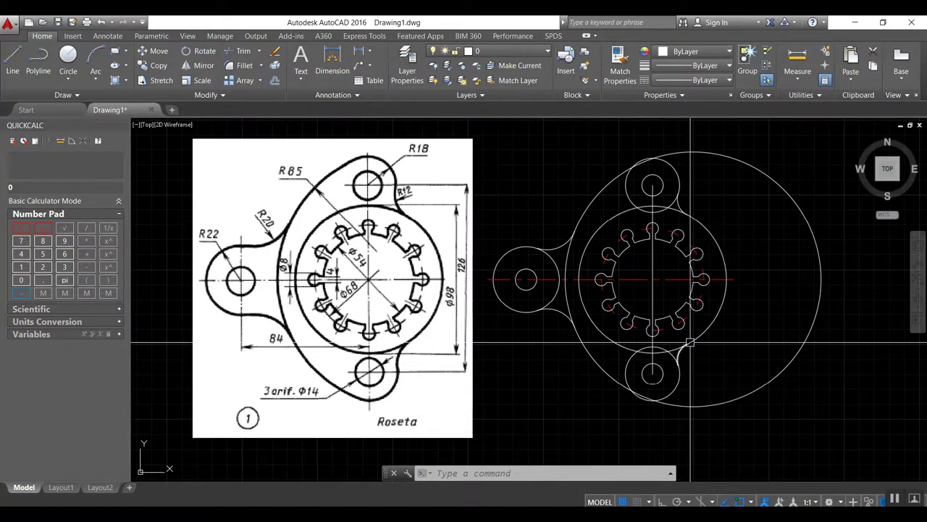
- Trim the right arc using the top and bottom lug circles as cutting edges
{"action": "type", "text": "tr"}
{"action": "key", "text": "Return"}
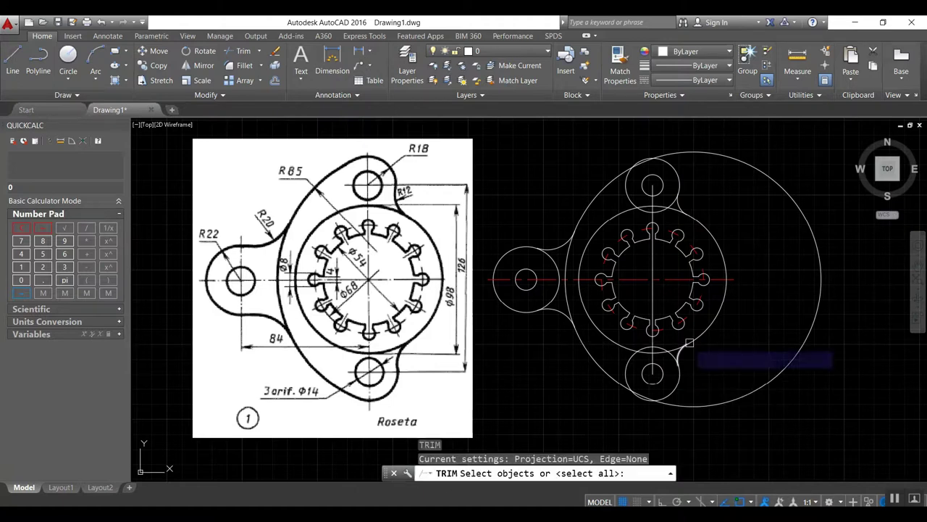
{"action": "left_click", "coordinate": [632, 197]}
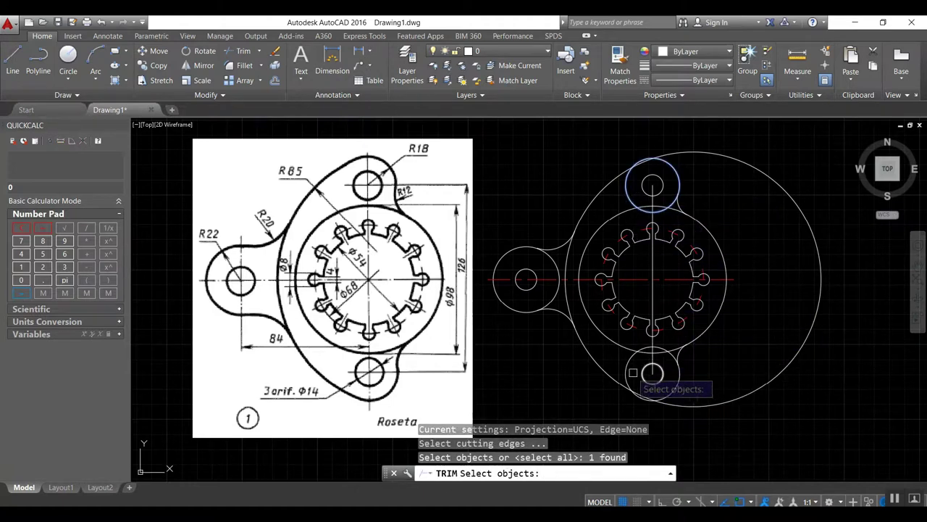
{"action": "left_click", "coordinate": [633, 372]}
{"action": "key", "text": "Return"}
{"action": "left_click", "coordinate": [672, 402]}
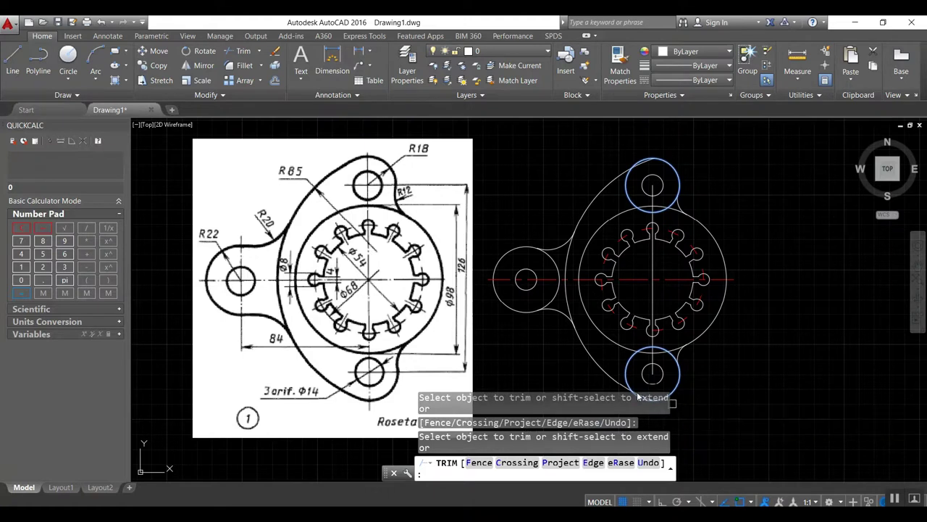
{"action": "scroll", "coordinate": [638, 397], "scroll_direction": "up", "scroll_amount": 4}
{"action": "middle_click_drag", "start_coordinate": [637, 397], "coordinate": [613, 330]}
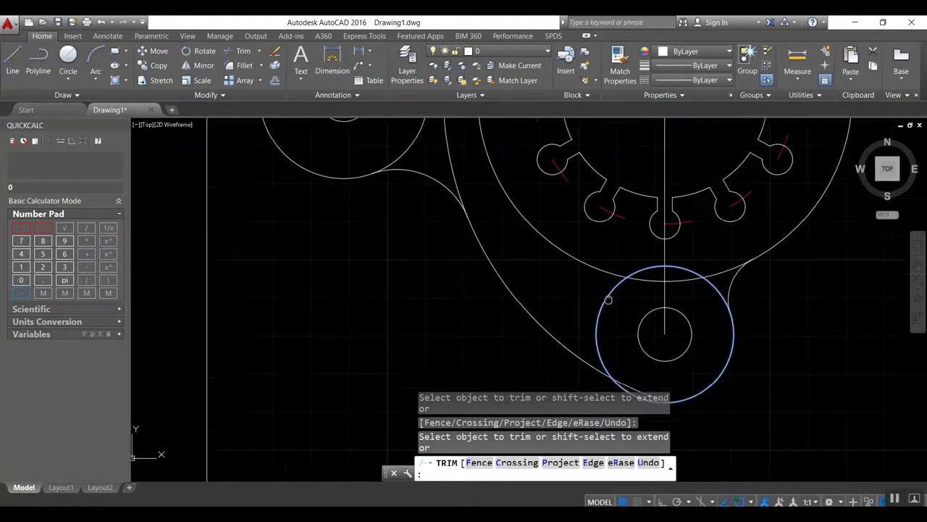
{"action": "scroll", "coordinate": [613, 329], "scroll_direction": "down", "scroll_amount": 5}
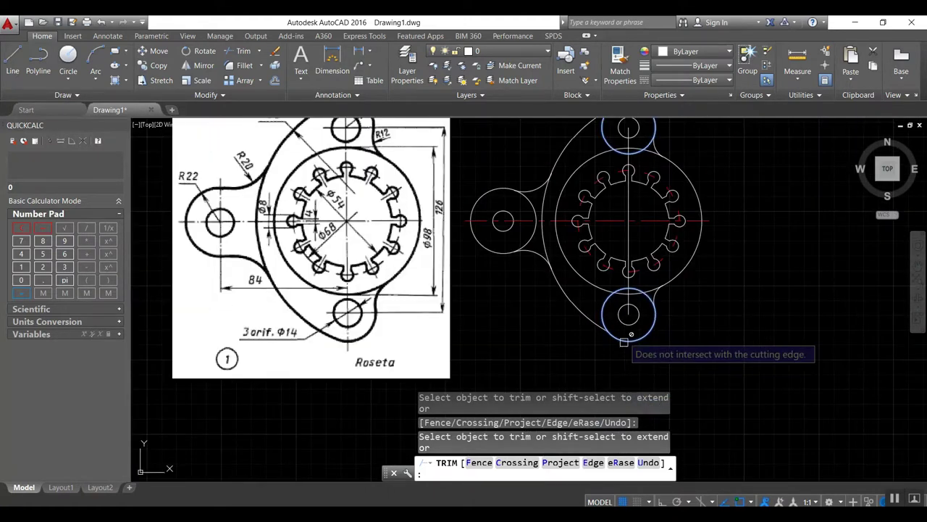
{"action": "middle_click_drag", "start_coordinate": [620, 311], "coordinate": [621, 351]}
{"action": "scroll", "coordinate": [616, 184], "scroll_direction": "up", "scroll_amount": 4}
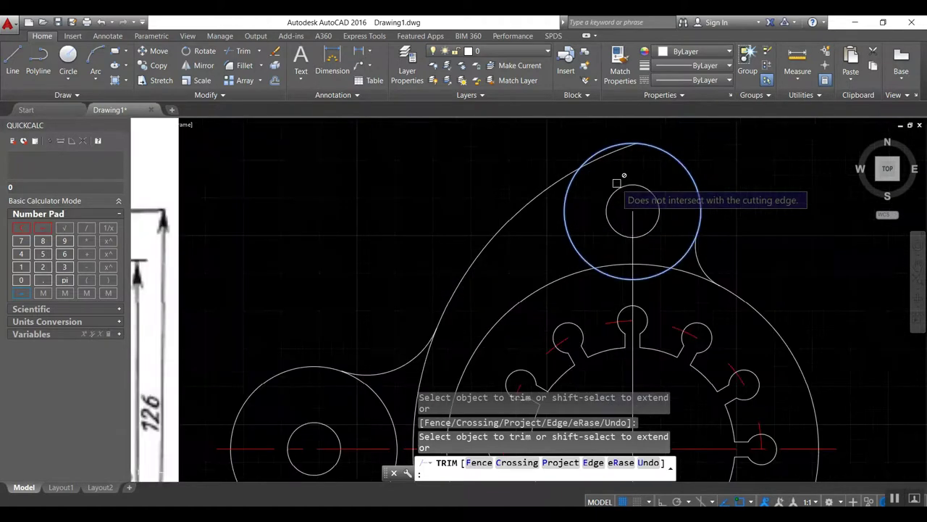
{"action": "scroll", "coordinate": [598, 170], "scroll_direction": "up", "scroll_amount": 1}
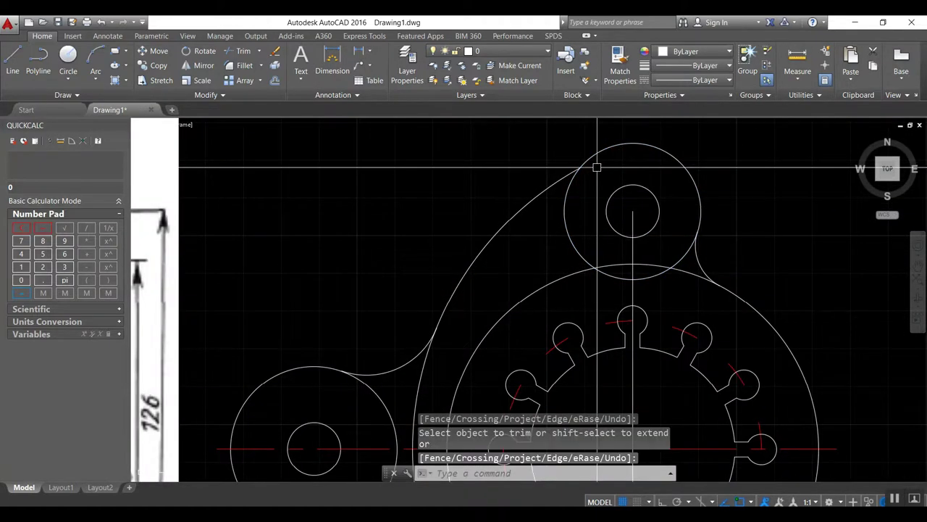
- Retry trimming with other cutting-edge pairs around the left arc and lower circle
{"action": "key", "text": "Return"}
{"action": "key", "text": "Return"}
{"action": "left_click", "coordinate": [566, 177]}
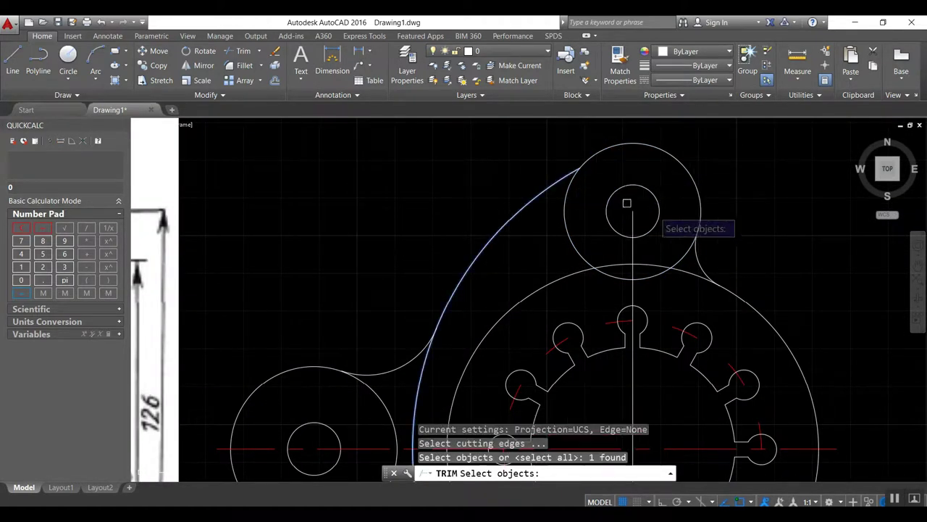
{"action": "left_click", "coordinate": [697, 260]}
{"action": "key", "text": "Return"}
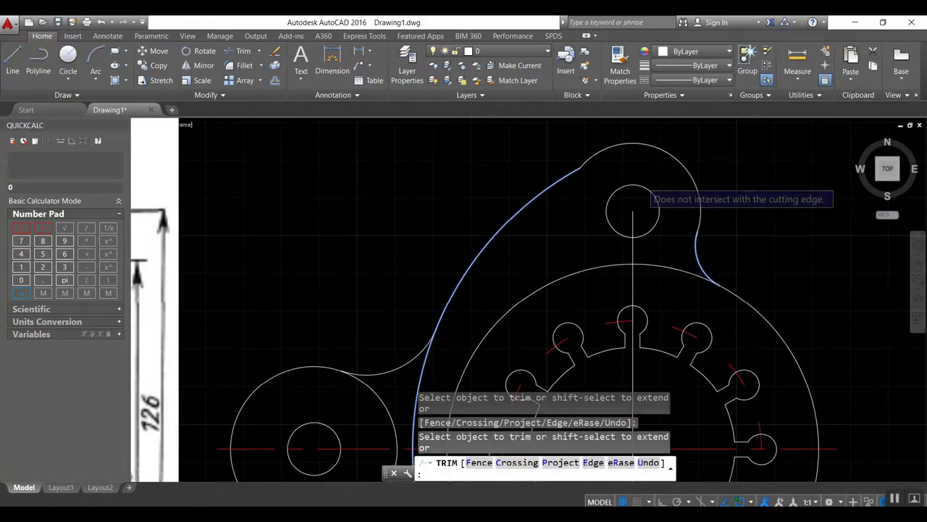
{"action": "scroll", "coordinate": [634, 194], "scroll_direction": "down", "scroll_amount": 5}
{"action": "scroll", "coordinate": [645, 294], "scroll_direction": "up", "scroll_amount": 3}
{"action": "scroll", "coordinate": [645, 294], "scroll_direction": "up", "scroll_amount": 2}
{"action": "key", "text": "Return"}
{"action": "key", "text": "Return"}
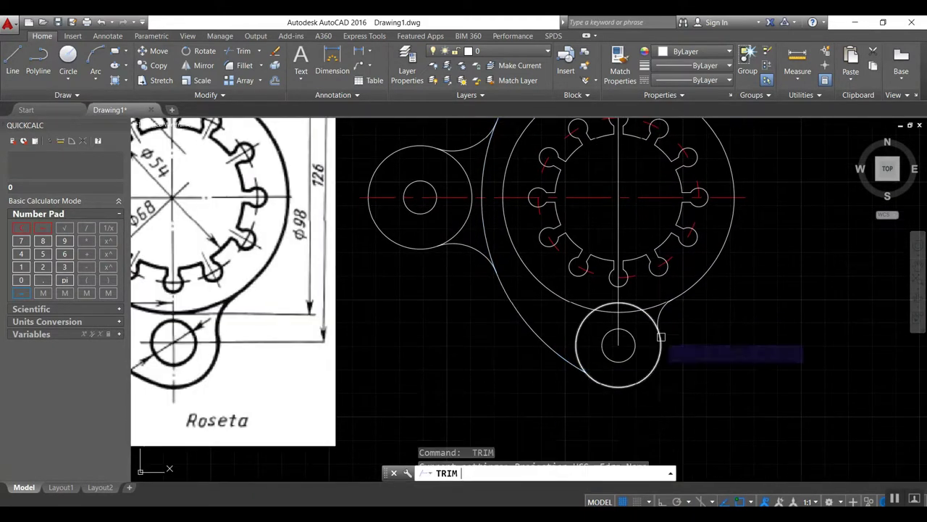
{"action": "left_click", "coordinate": [660, 313]}
{"action": "left_click", "coordinate": [560, 371]}
{"action": "key", "text": "Return"}
{"action": "scroll", "coordinate": [566, 245], "scroll_direction": "down", "scroll_amount": 3}
{"action": "key", "text": "Escape"}
{"action": "scroll", "coordinate": [566, 244], "scroll_direction": "up", "scroll_amount": 1}
- Trim away the left circle's portion between the upper and lower connecting arcs
{"action": "type", "text": "tr"}
{"action": "key", "text": "Return"}
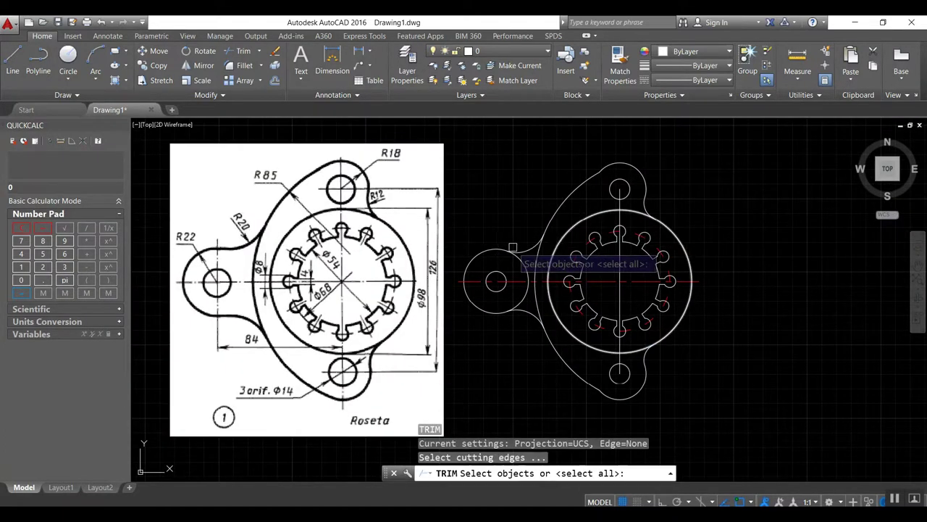
{"action": "left_click", "coordinate": [528, 246]}
{"action": "left_click", "coordinate": [527, 314]}
{"action": "key", "text": "Return"}
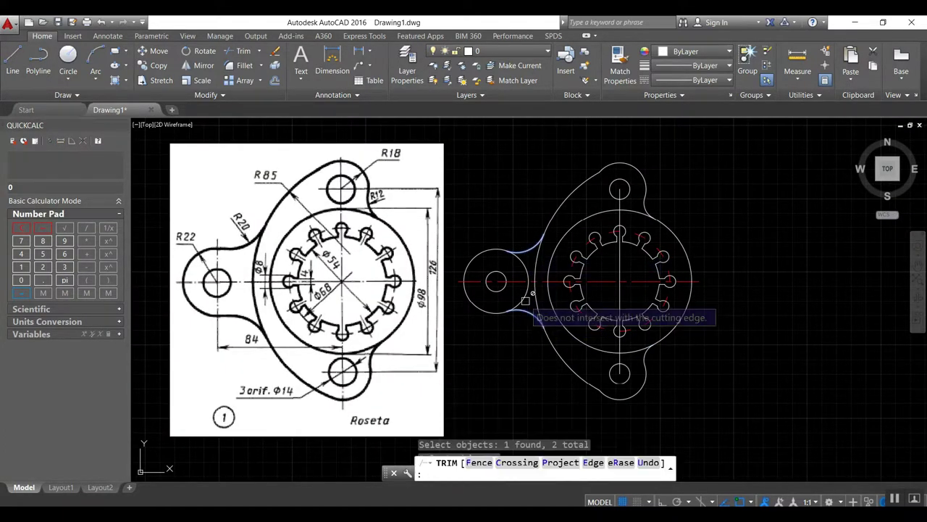
{"action": "left_click", "coordinate": [528, 283]}
{"action": "key", "text": "Return"}
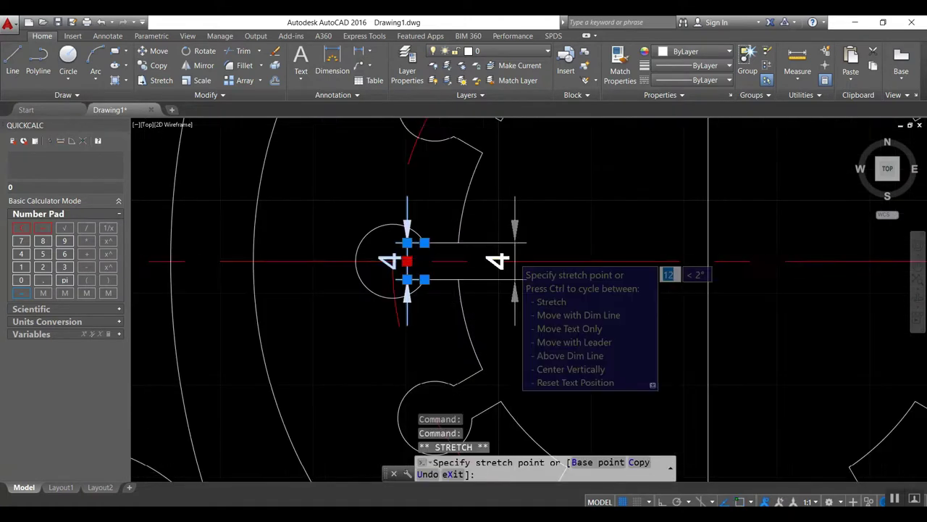
- Cancel the accidental slot-dimension stretch, fit the part in view, and start DLI
{"action": "scroll", "coordinate": [405, 261], "scroll_direction": "down", "scroll_amount": 4}
{"action": "key", "text": "Escape"}
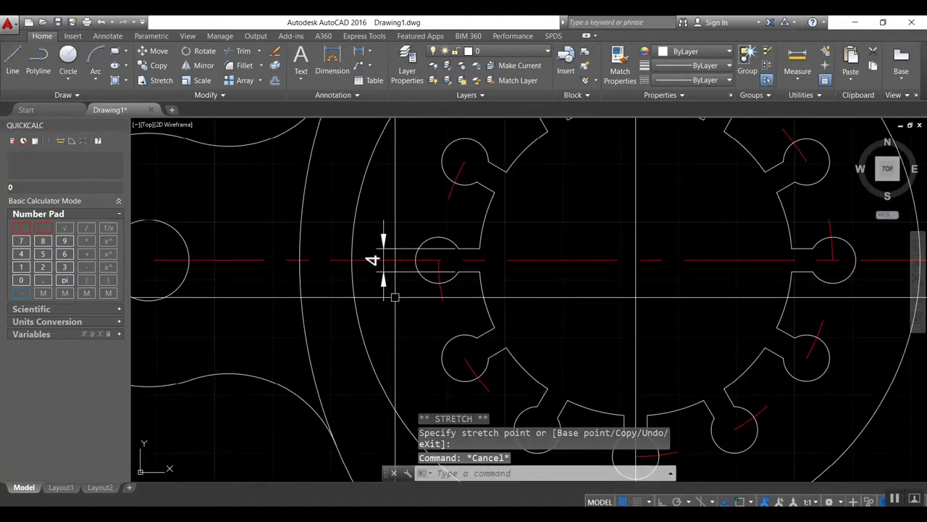
{"action": "scroll", "coordinate": [373, 259], "scroll_direction": "down", "scroll_amount": 4}
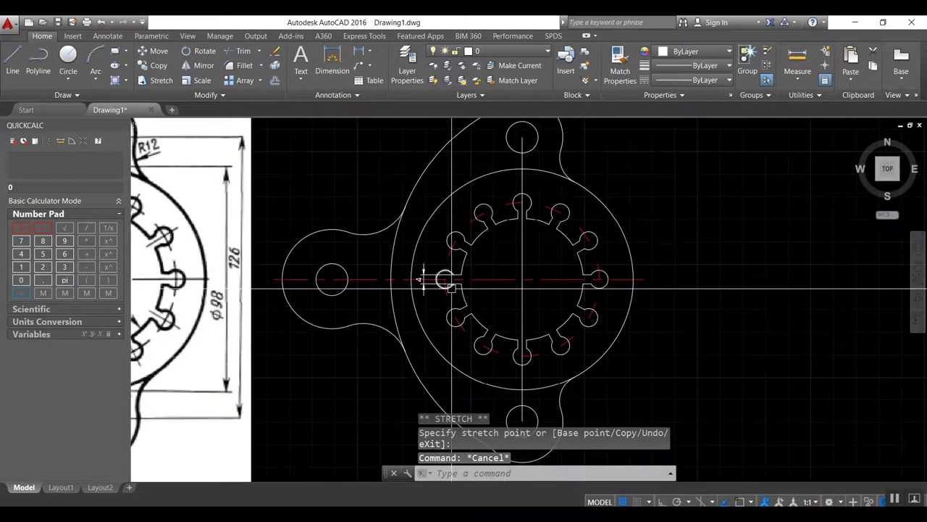
{"action": "middle_click_drag", "start_coordinate": [435, 277], "coordinate": [529, 254]}
{"action": "scroll", "coordinate": [529, 254], "scroll_direction": "down", "scroll_amount": 2}
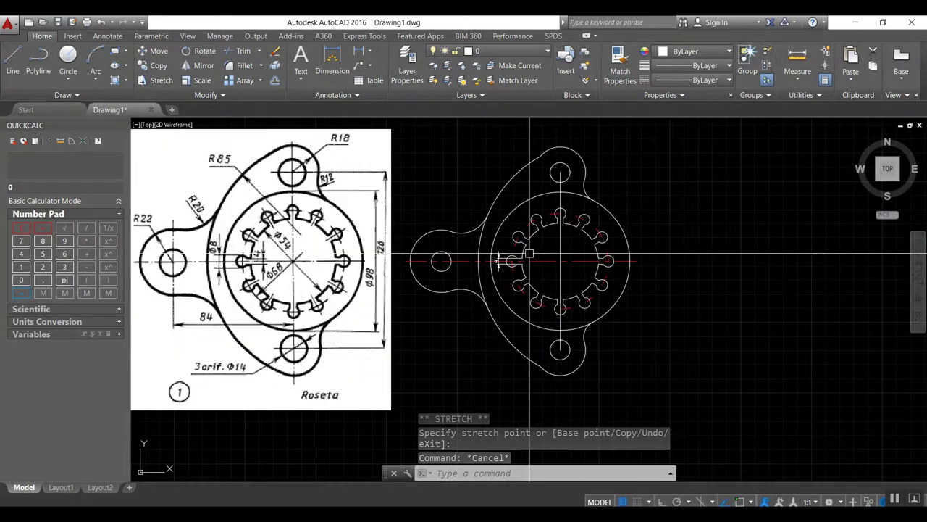
{"action": "type", "text": "dli"}
{"action": "key", "text": "Return"}
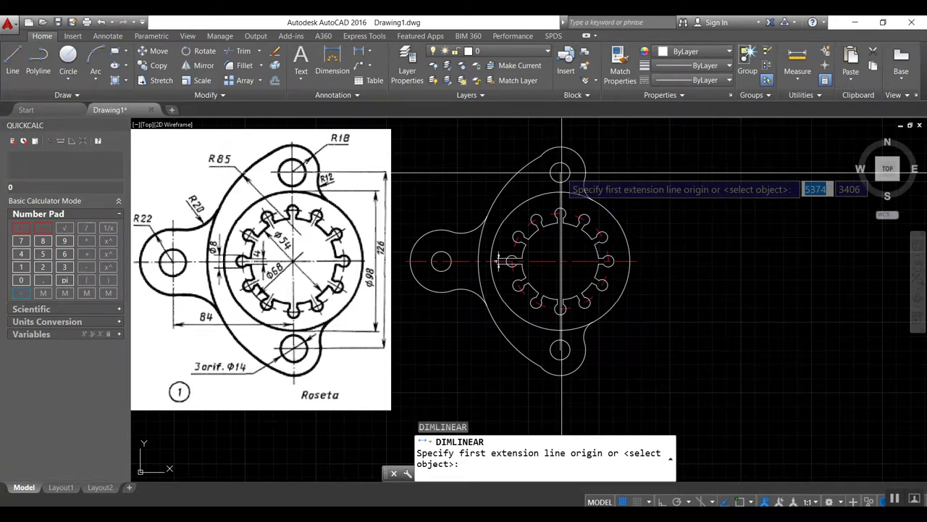
- Dimension the vertical 126 distance between the upper and lower lug holes, right of the part
{"action": "key", "text": "Escape"}
{"action": "key", "text": "Return"}
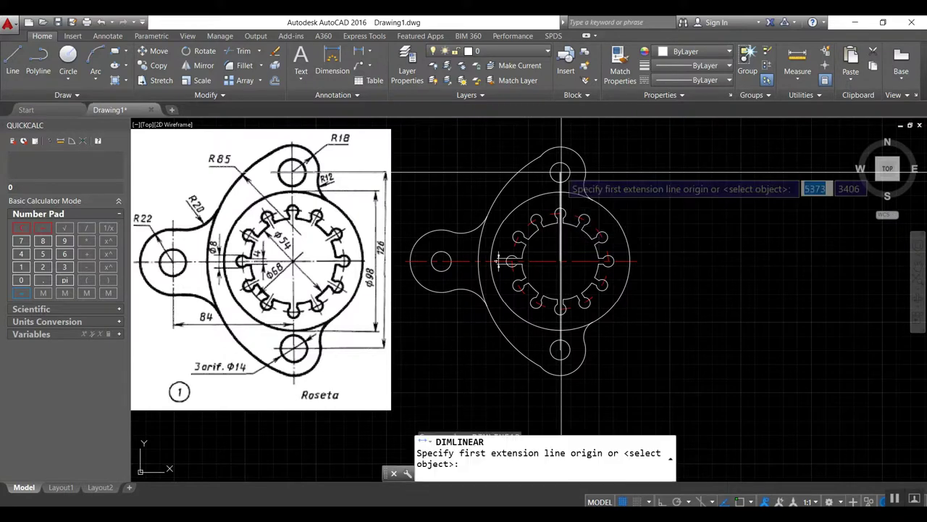
{"action": "right_click", "coordinate": [562, 174], "text": "shift"}
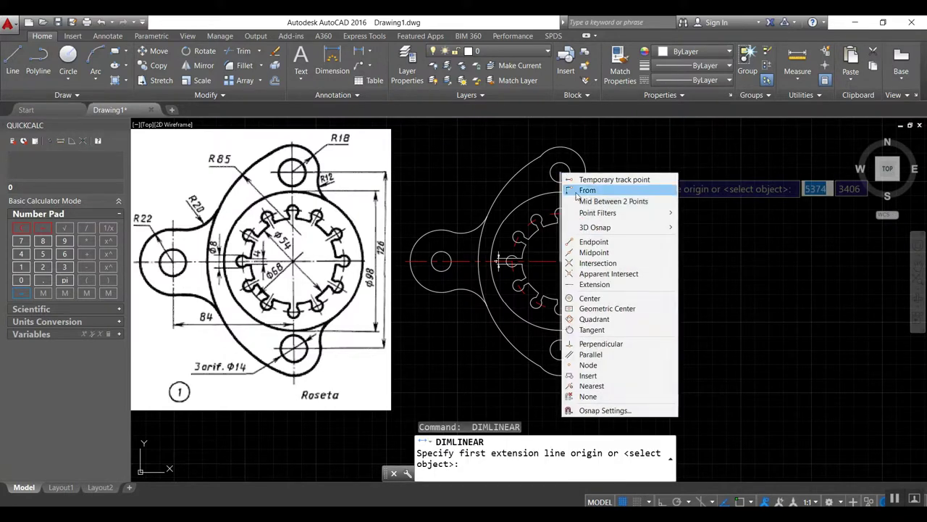
{"action": "left_click", "coordinate": [594, 242]}
{"action": "left_click", "coordinate": [559, 165]}
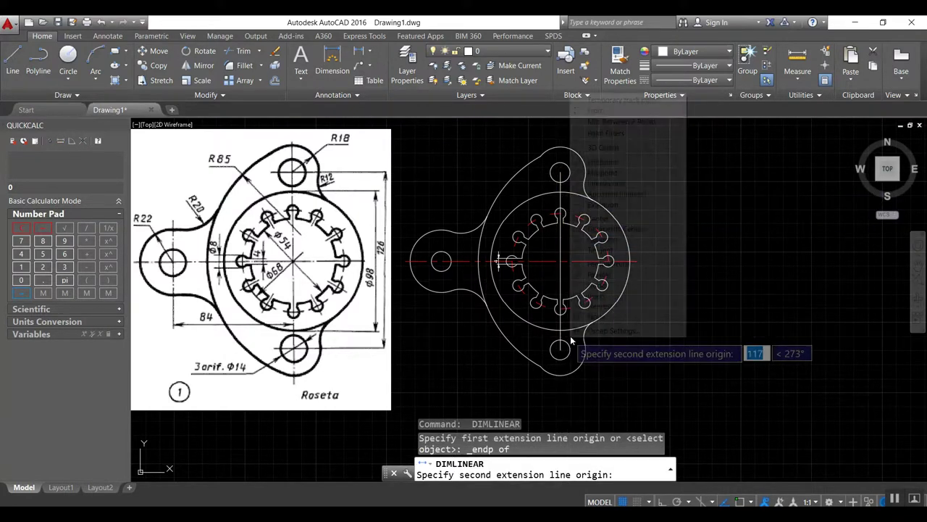
{"action": "left_click", "coordinate": [600, 162]}
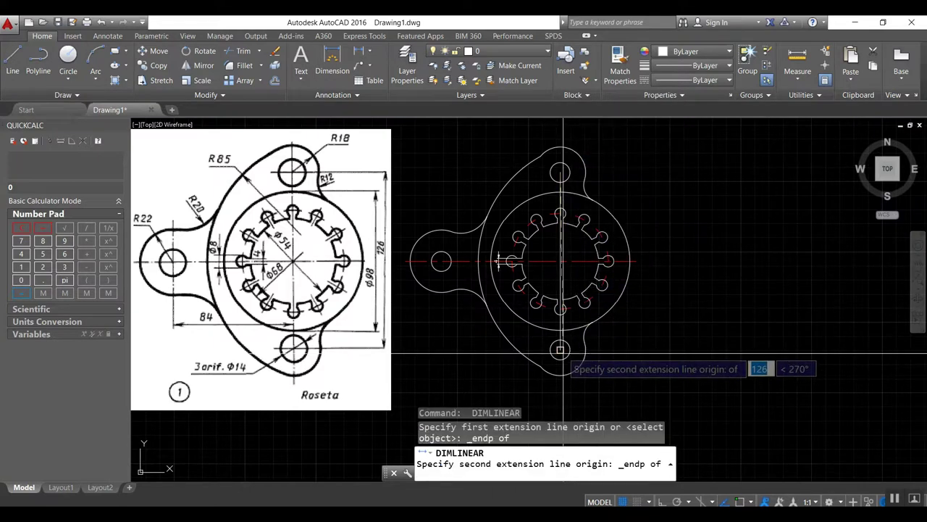
{"action": "left_click", "coordinate": [562, 350]}
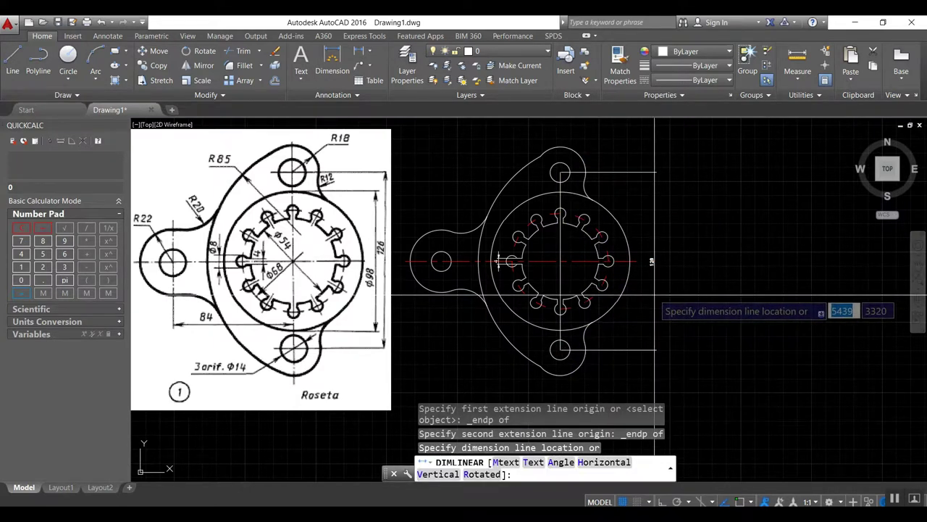
{"action": "left_click", "coordinate": [662, 295]}
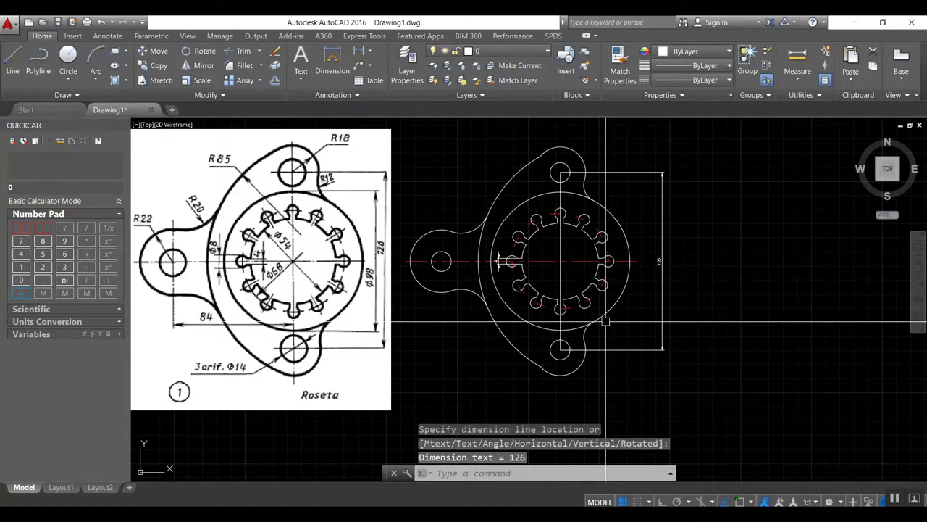
- Add the vertical 98 dimension across the large circle's quadrants, inside the 126 dimension
{"action": "key", "text": "Return"}
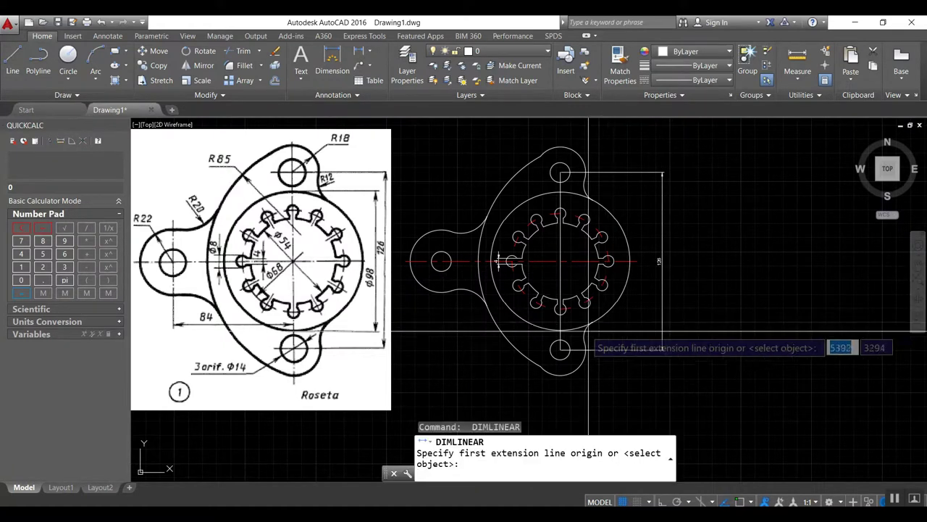
{"action": "right_click", "coordinate": [563, 339], "text": "shift"}
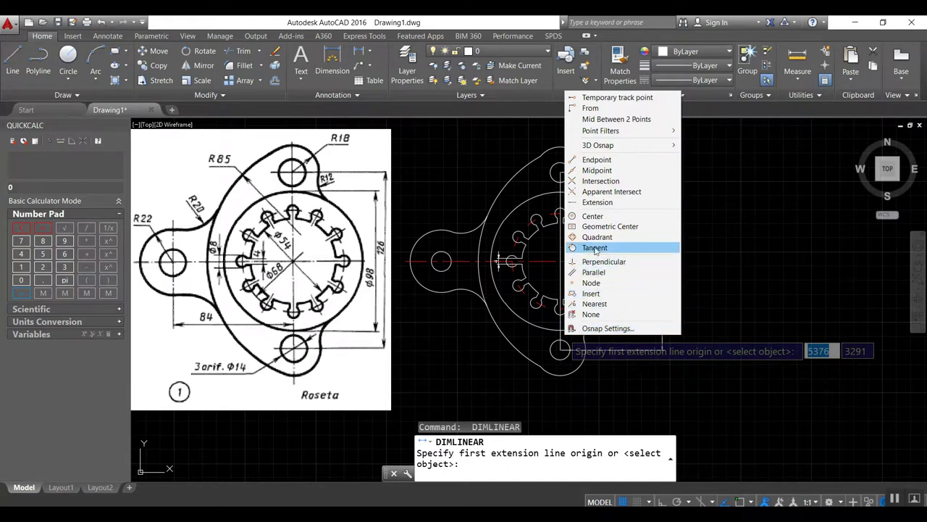
{"action": "left_click", "coordinate": [597, 236]}
{"action": "left_click", "coordinate": [562, 328]}
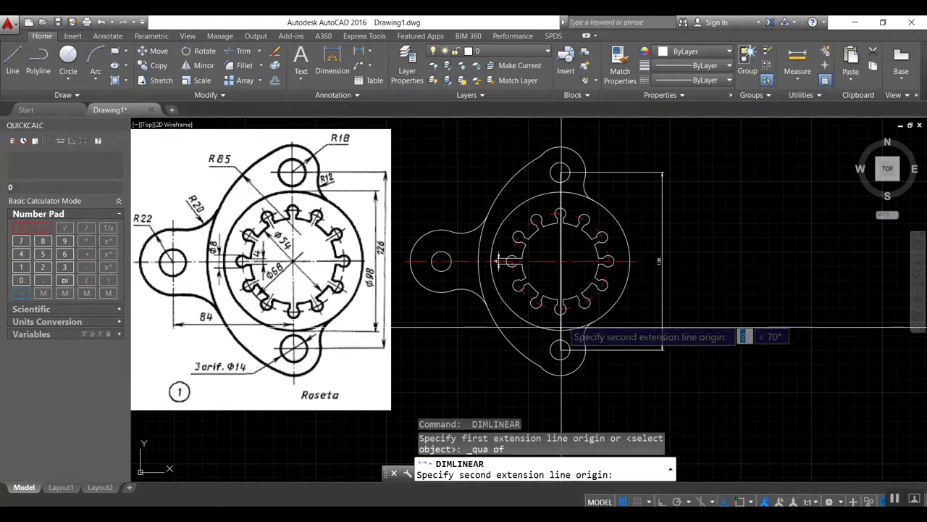
{"action": "right_click", "coordinate": [561, 328], "text": "shift"}
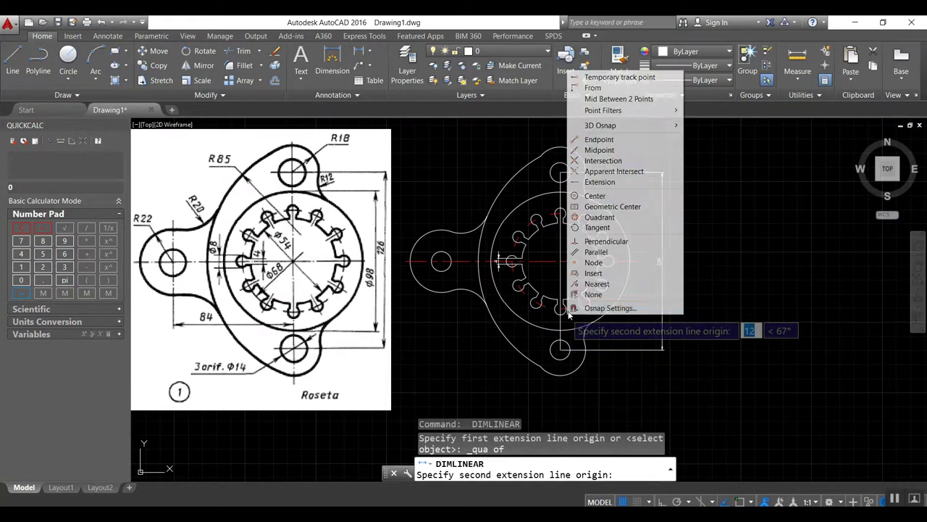
{"action": "left_click", "coordinate": [598, 217]}
{"action": "left_click", "coordinate": [569, 174]}
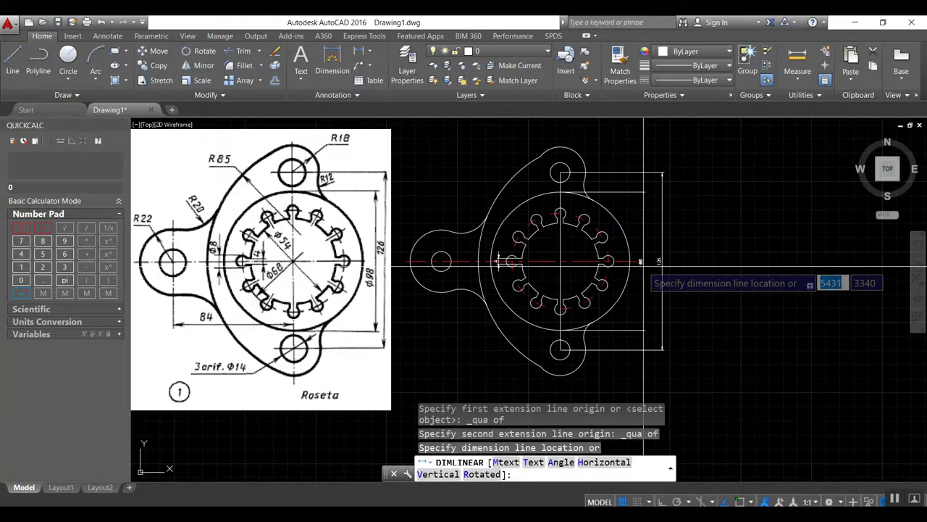
{"action": "left_click", "coordinate": [645, 267]}
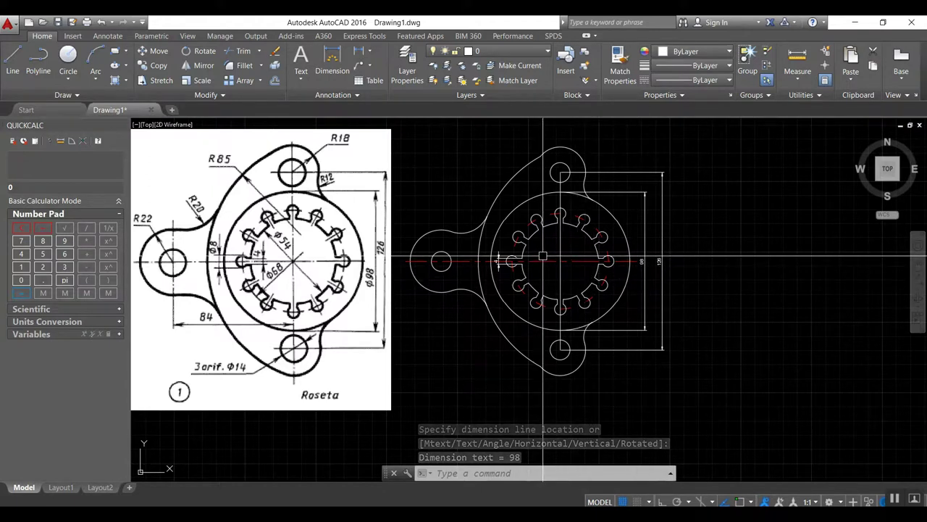
{"action": "type", "text": "di"}
{"action": "key", "text": "Return"}
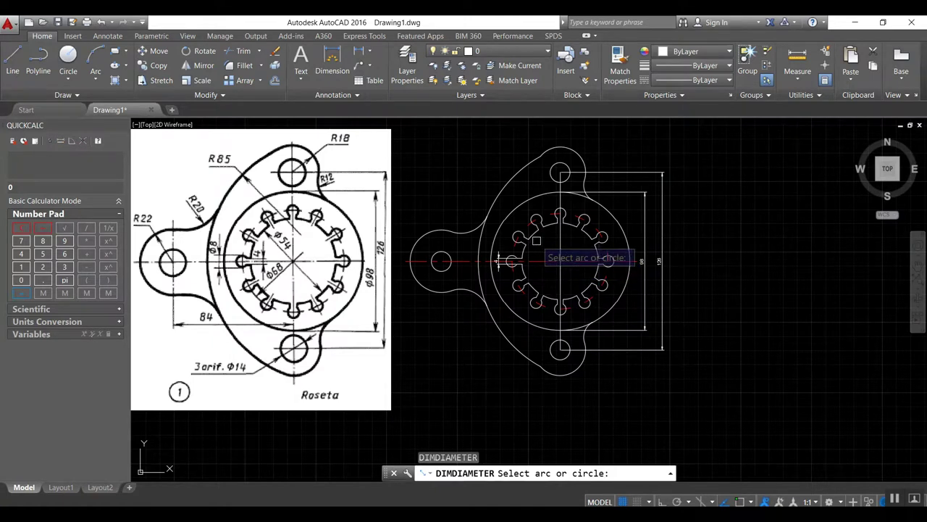
- Label the toothed inner circle with its Ø54 diameter dimension
{"action": "left_click", "coordinate": [534, 233]}
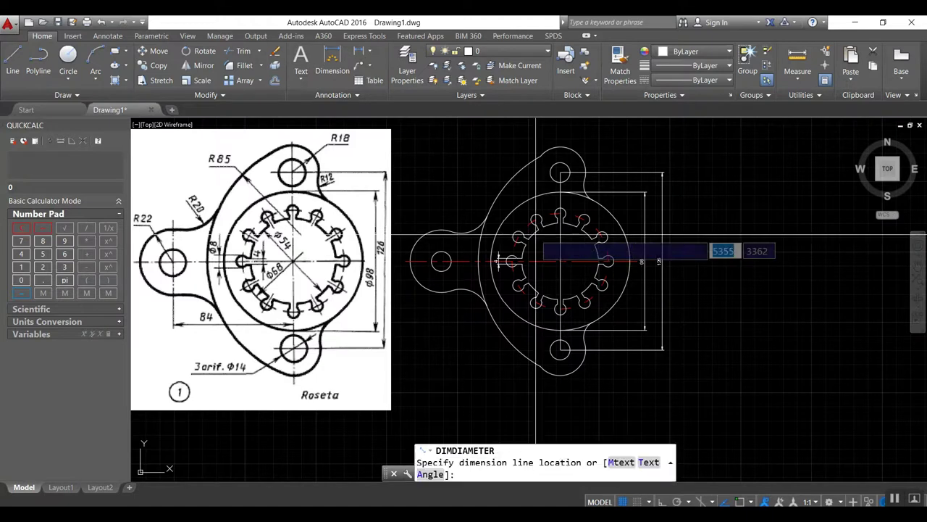
{"action": "scroll", "coordinate": [555, 260], "scroll_direction": "up", "scroll_amount": 4}
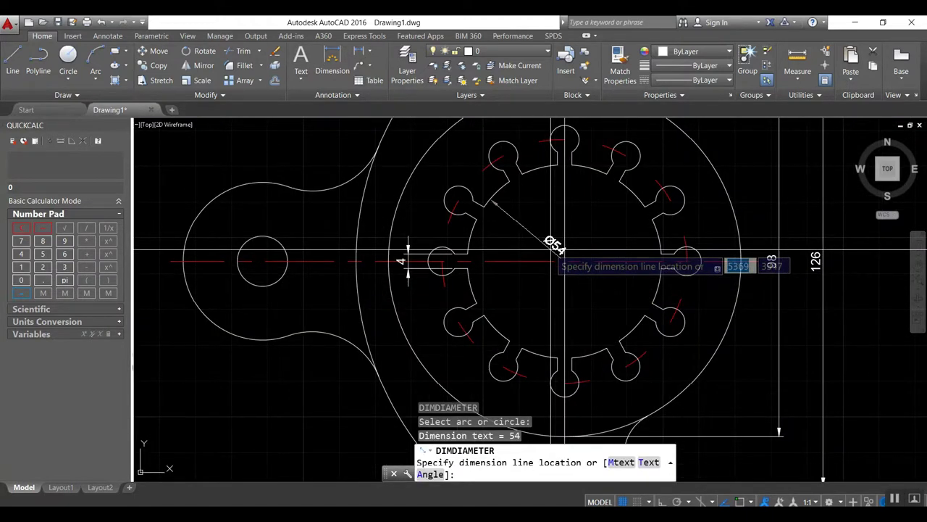
{"action": "scroll", "coordinate": [564, 250], "scroll_direction": "down", "scroll_amount": 1}
{"action": "scroll", "coordinate": [608, 255], "scroll_direction": "down", "scroll_amount": 2}
{"action": "scroll", "coordinate": [619, 258], "scroll_direction": "down", "scroll_amount": 1}
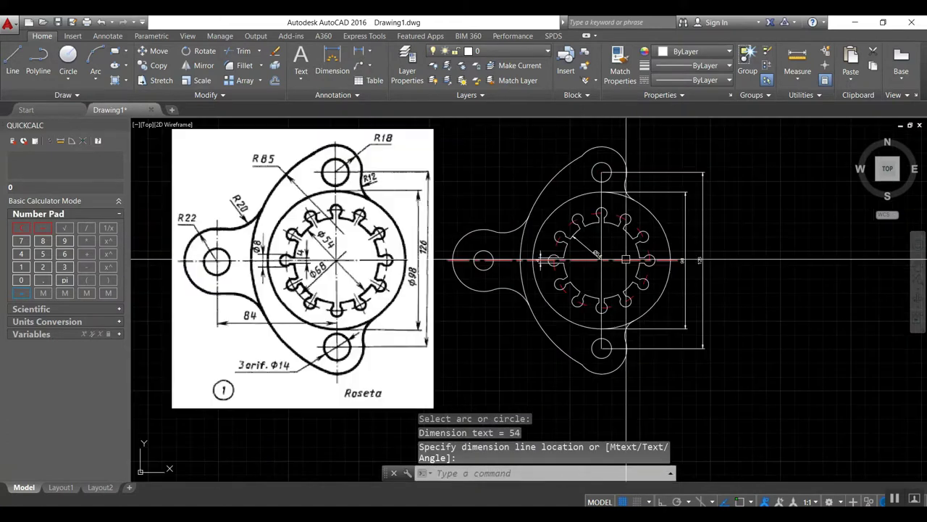
{"action": "left_click", "coordinate": [602, 259]}
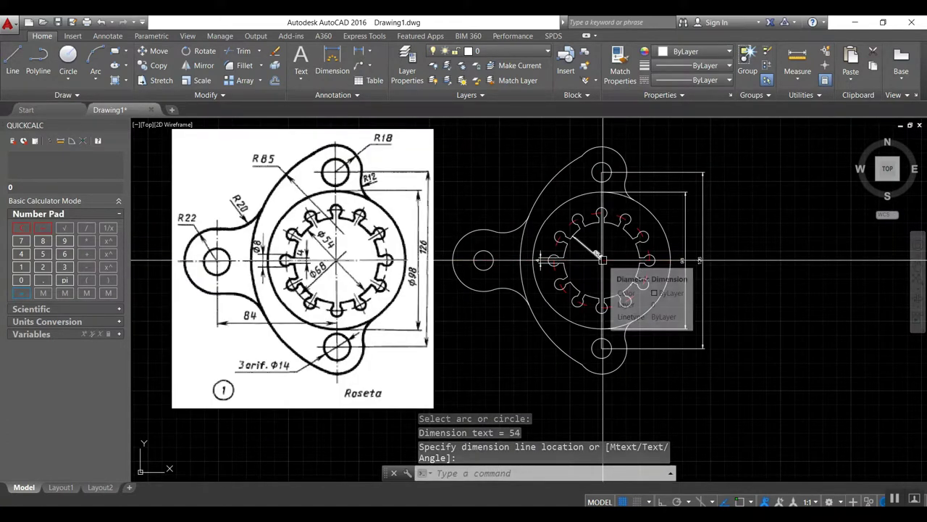
- Review the Object Snap modes in Drafting Settings and confirm them
{"action": "type", "text": "OS"}
{"action": "key", "text": "Return"}
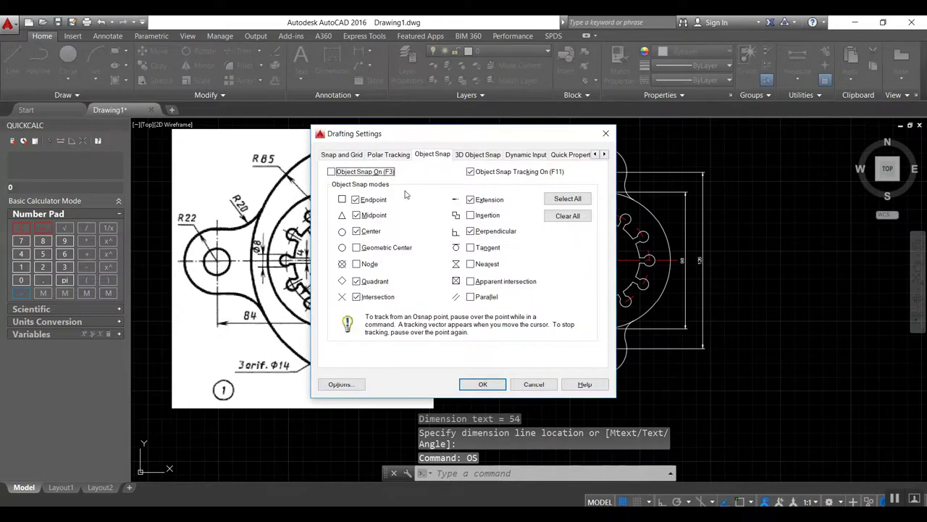
{"action": "left_click", "coordinate": [469, 383]}
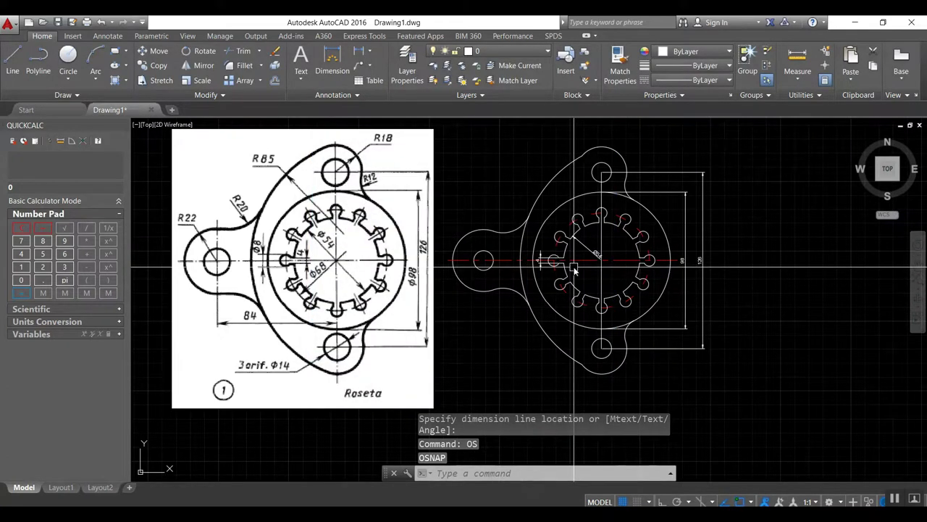
{"action": "type", "text": "DIM"}
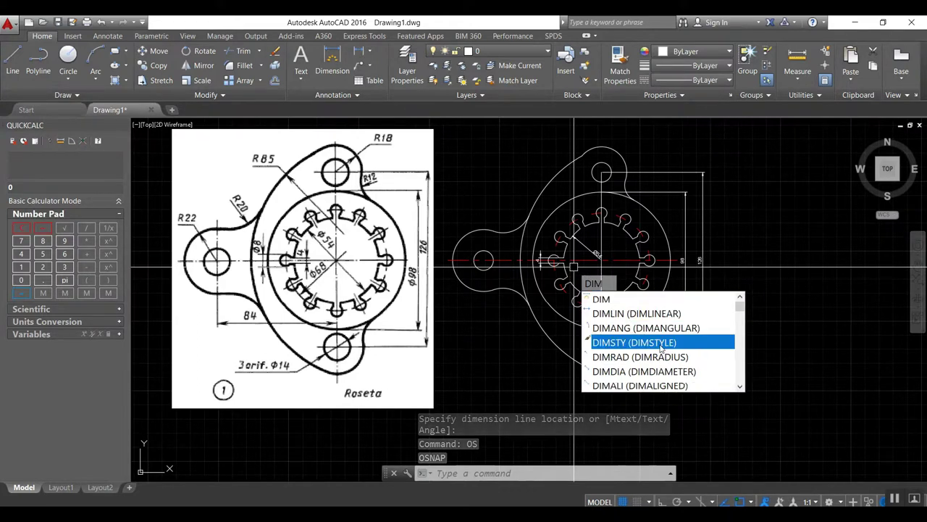
- Place the Ø68 diameter dimension on the inner star profile
{"action": "left_click", "coordinate": [652, 371]}
{"action": "scroll", "coordinate": [569, 277], "scroll_direction": "up", "scroll_amount": 2}
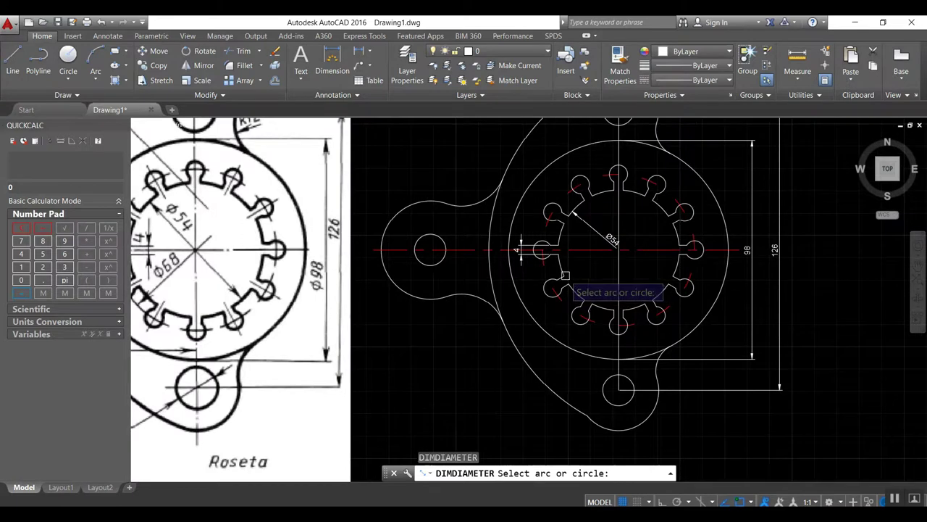
{"action": "left_click", "coordinate": [554, 290]}
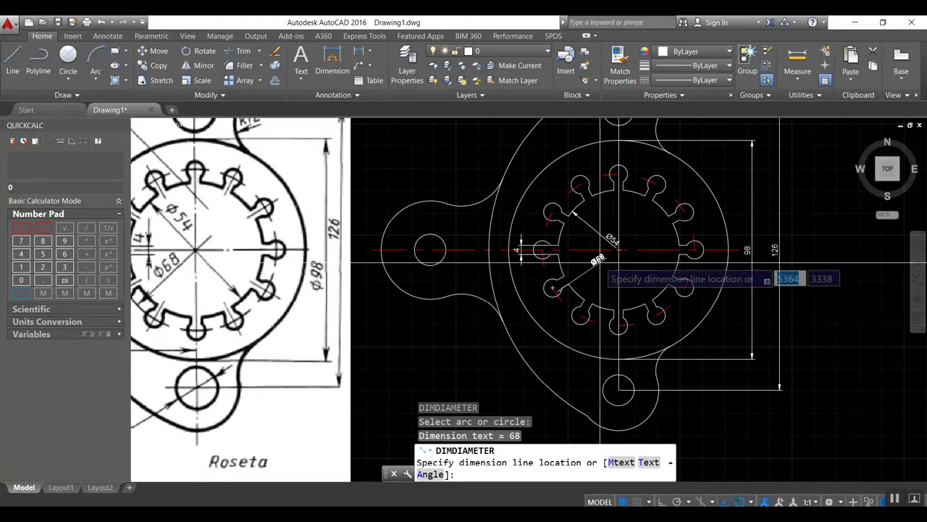
{"action": "left_click", "coordinate": [607, 255]}
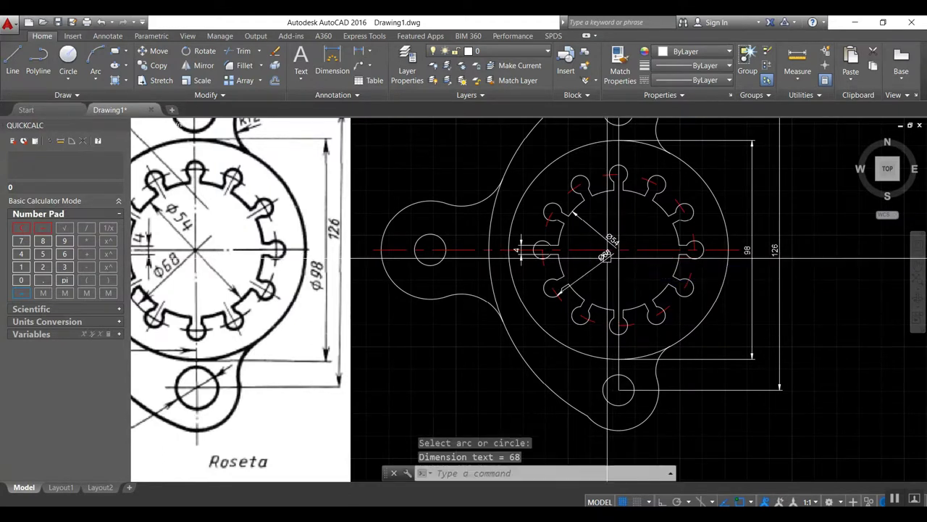
- Try diameter dimensions on the outer Ø98 circle and large arc, then cancel them
{"action": "key", "text": "Return"}
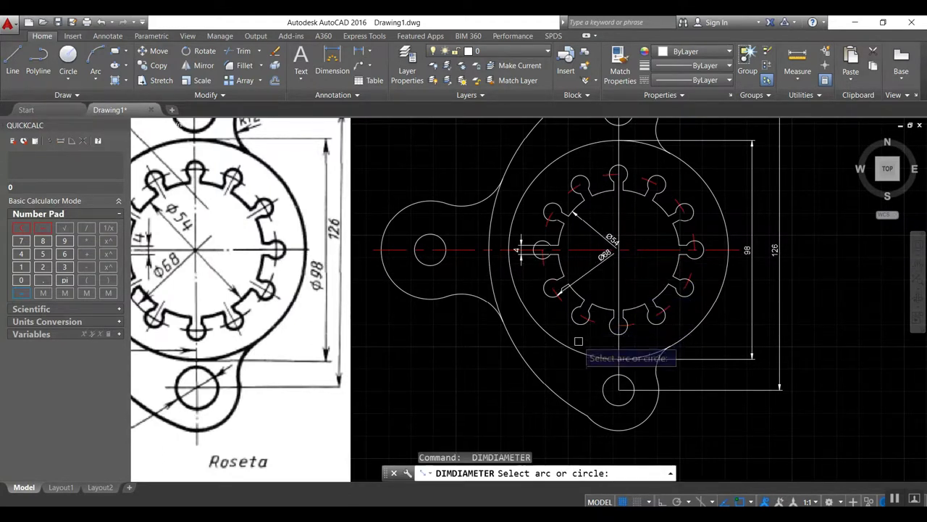
{"action": "left_click", "coordinate": [570, 346]}
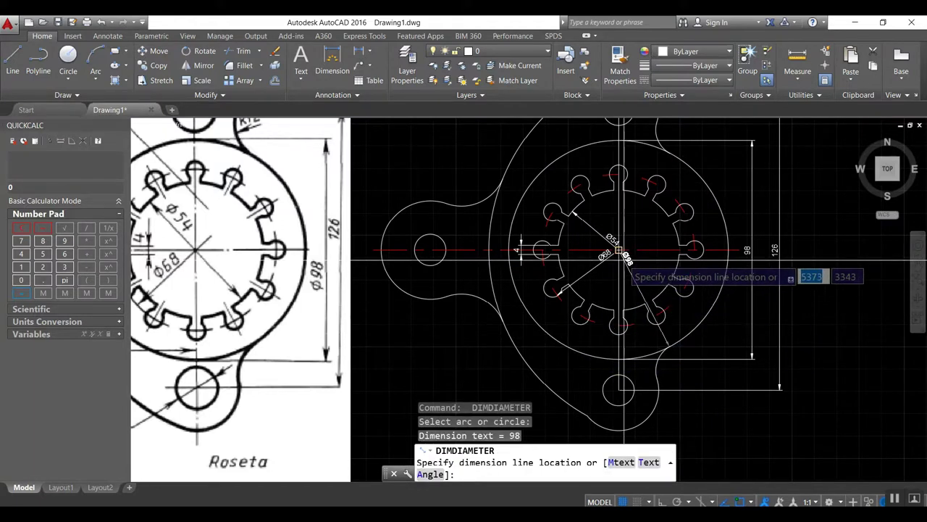
{"action": "scroll", "coordinate": [620, 253], "scroll_direction": "down", "scroll_amount": 2}
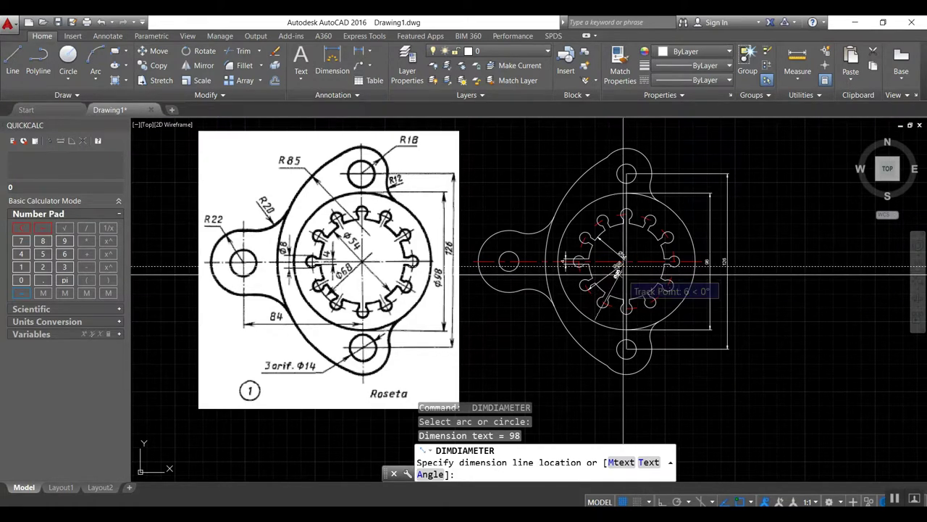
{"action": "scroll", "coordinate": [623, 267], "scroll_direction": "up", "scroll_amount": 3}
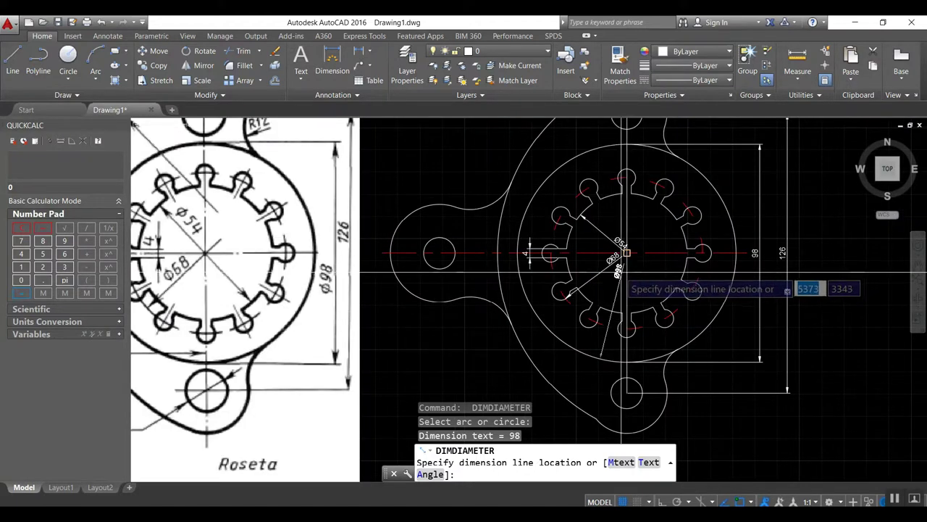
{"action": "scroll", "coordinate": [643, 297], "scroll_direction": "down", "scroll_amount": 3}
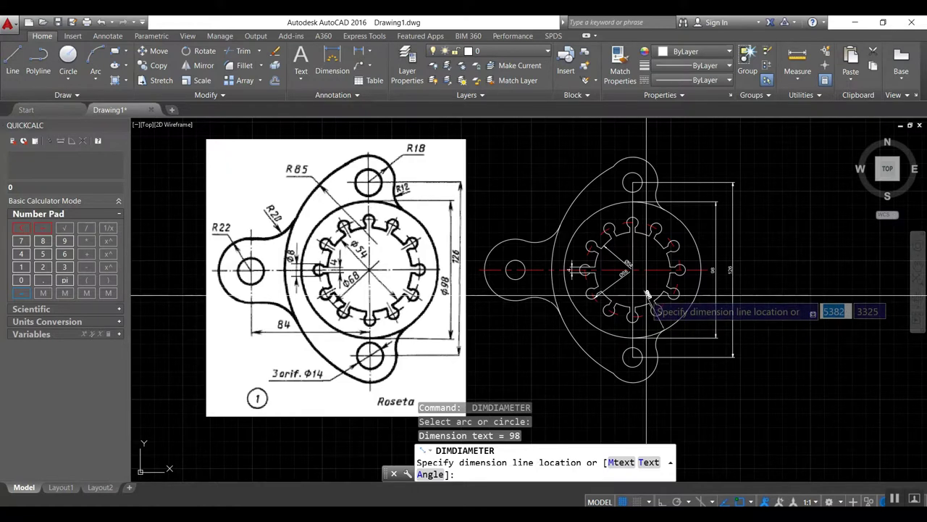
{"action": "key", "text": "Escape"}
{"action": "key", "text": "Return"}
{"action": "left_click", "coordinate": [571, 205]}
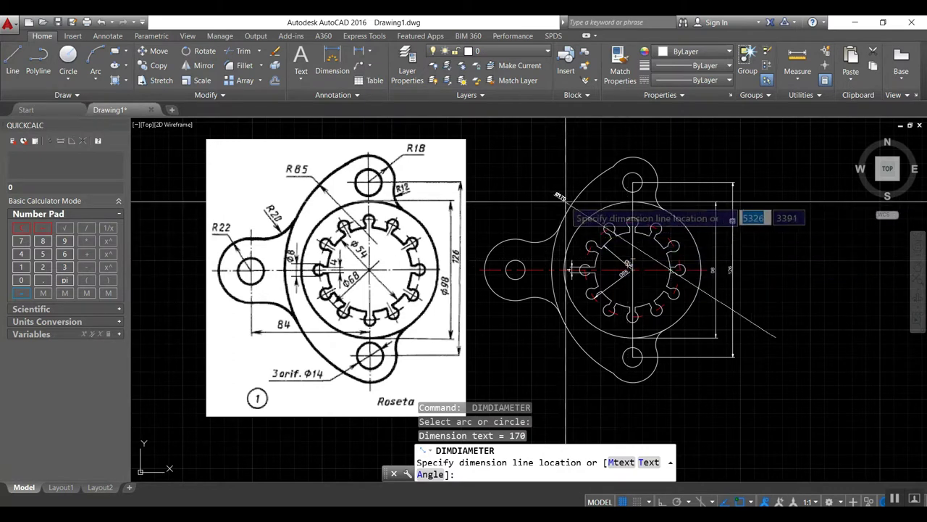
{"action": "key", "text": "Escape"}
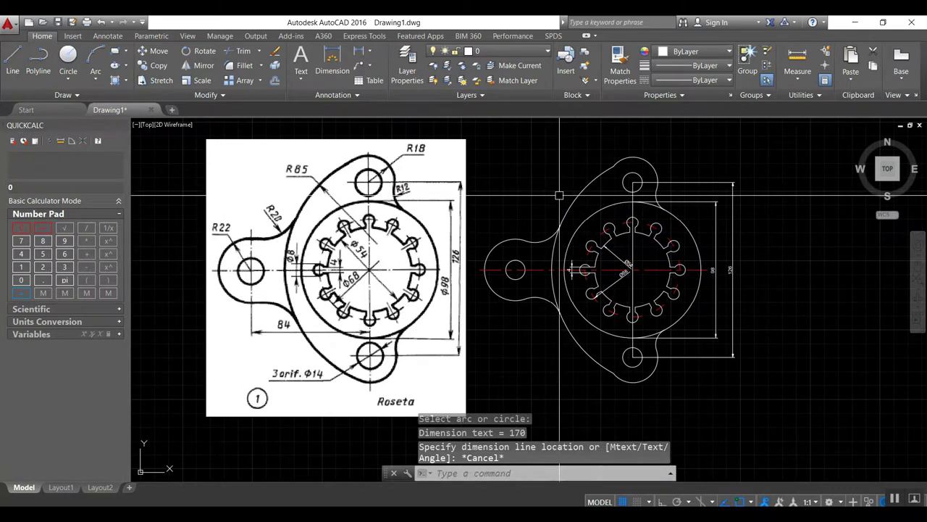
{"action": "type", "text": "dimra"}
- Add radius dimensions R85 on the outer arc, R18 at the top hole, R22 on the left lobe
{"action": "key", "text": "Return"}
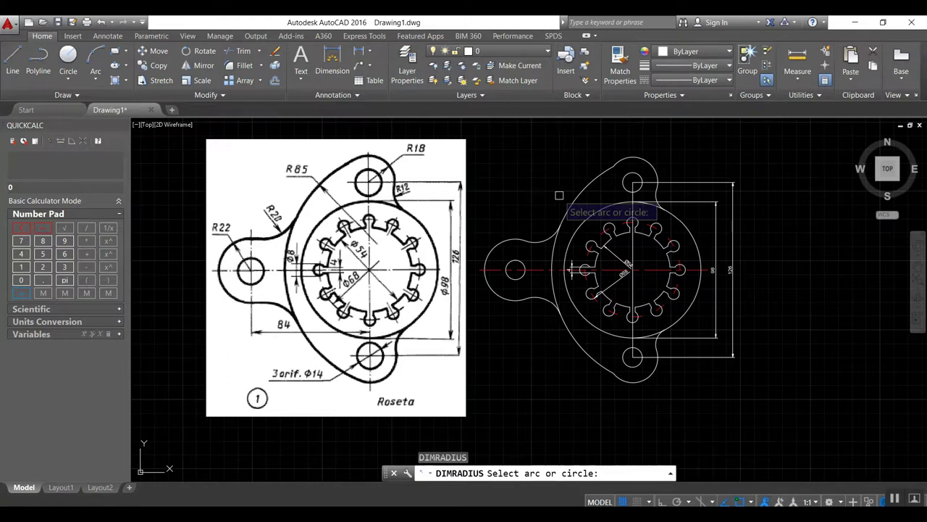
{"action": "left_click", "coordinate": [569, 211]}
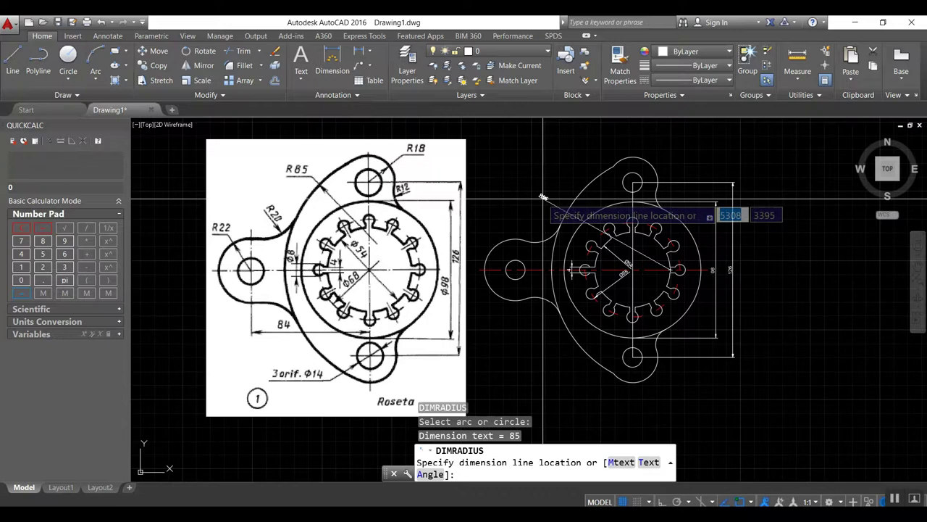
{"action": "left_click", "coordinate": [543, 196]}
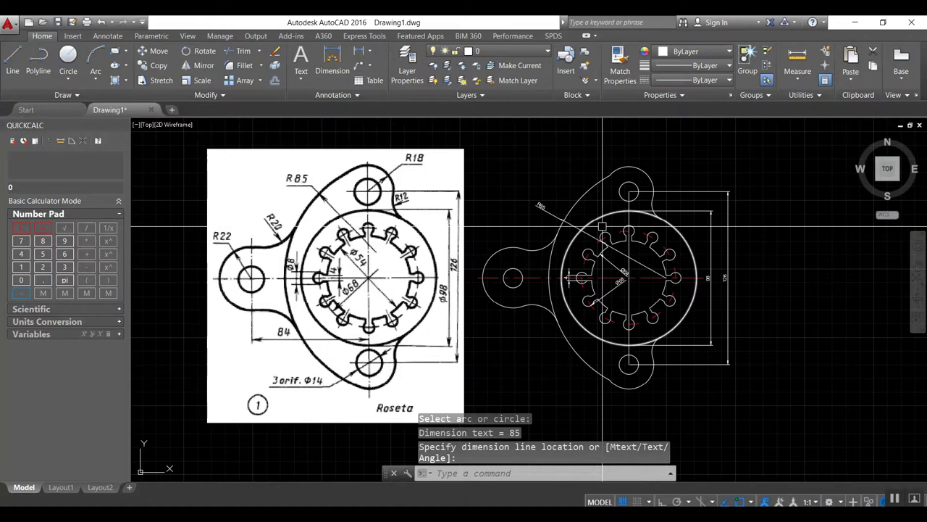
{"action": "key", "text": "Return"}
{"action": "left_click", "coordinate": [639, 182]}
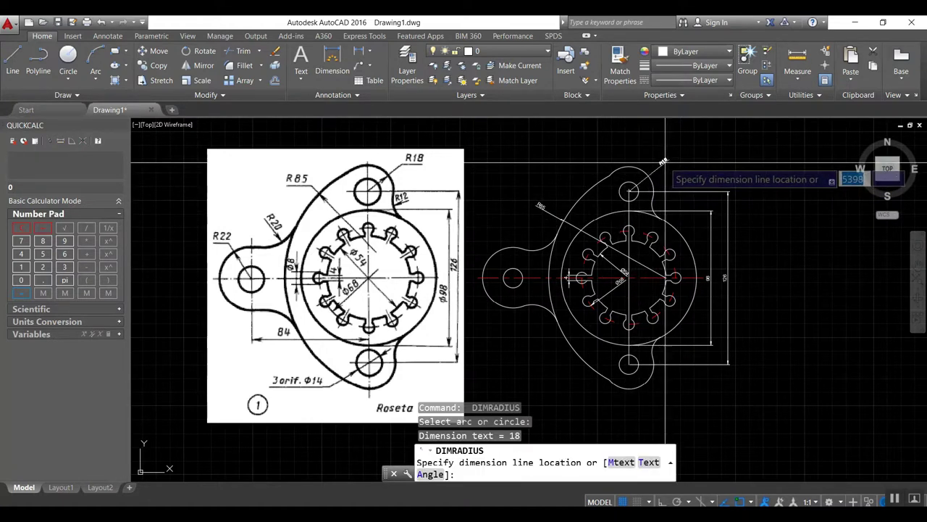
{"action": "left_click", "coordinate": [666, 164]}
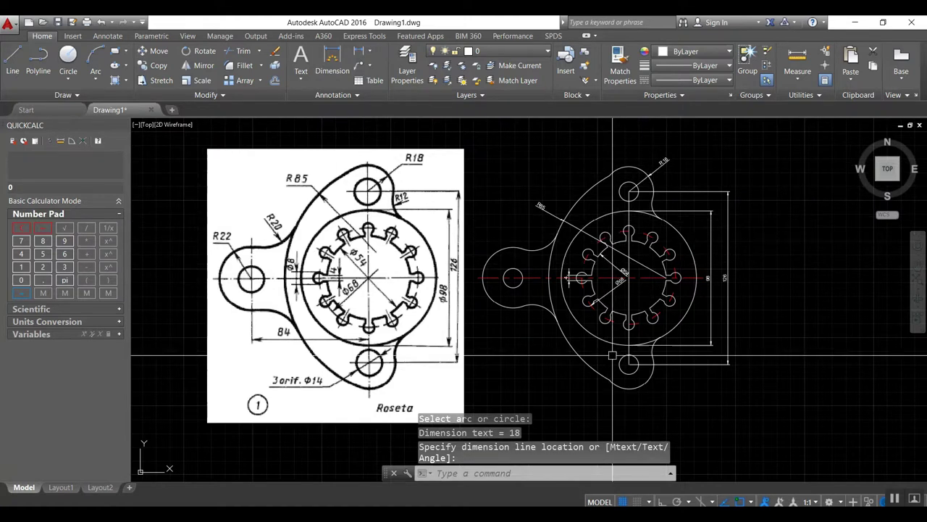
{"action": "key", "text": "Return"}
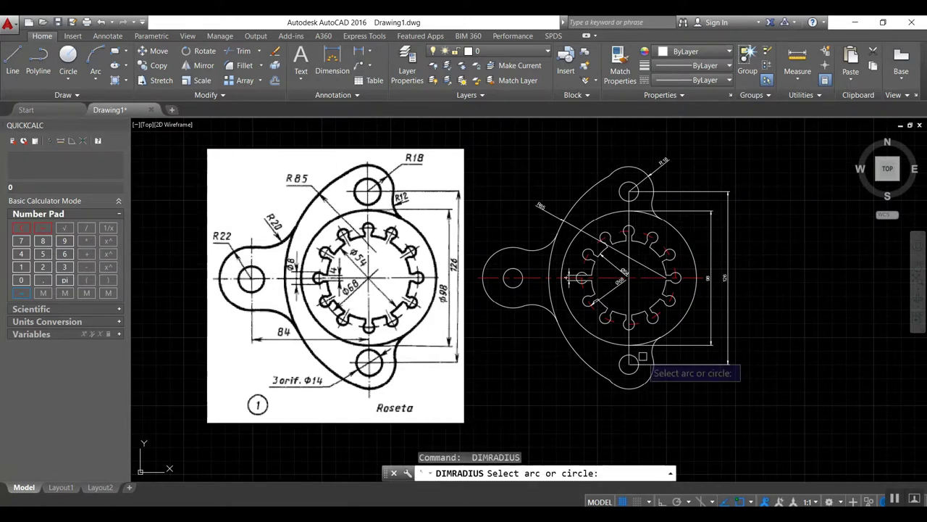
{"action": "left_click", "coordinate": [490, 259]}
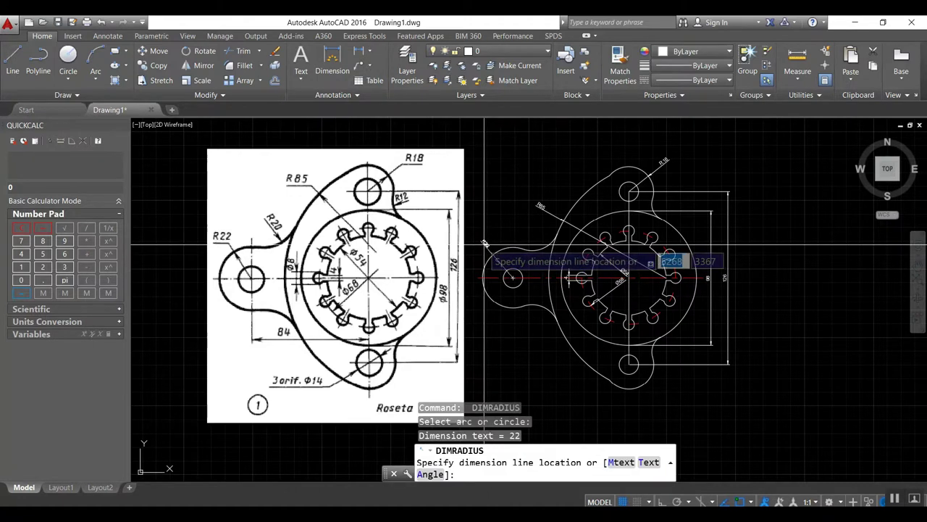
{"action": "left_click", "coordinate": [484, 245]}
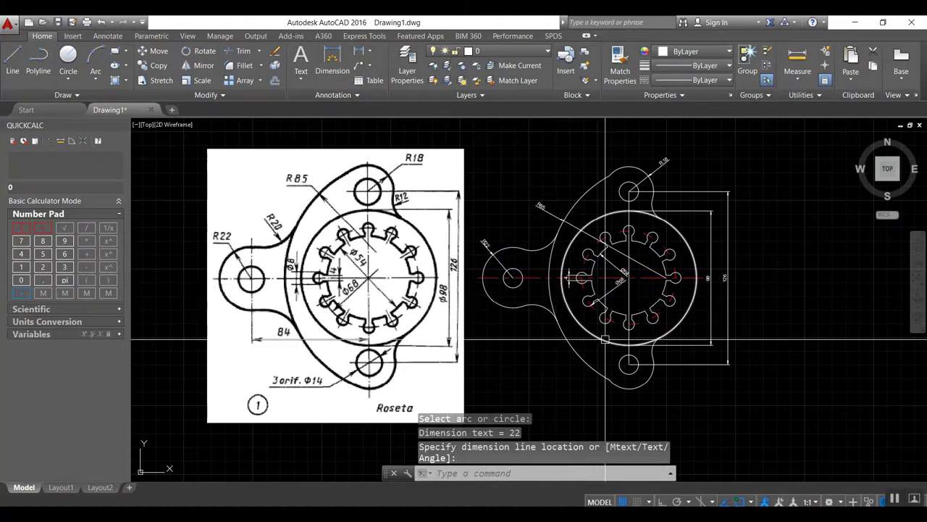
- Dimension the bottom small hole with a Ø14 diameter
{"action": "type", "text": "dim"}
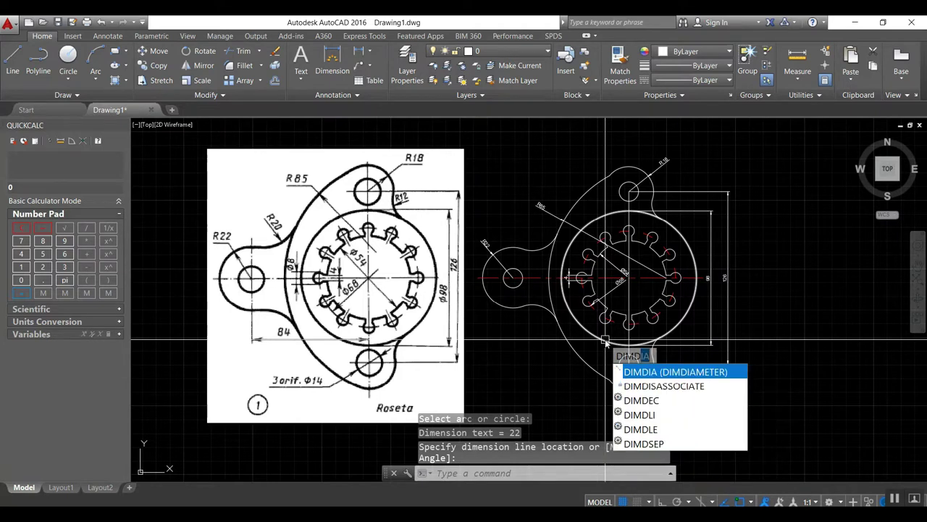
{"action": "key", "text": "Return"}
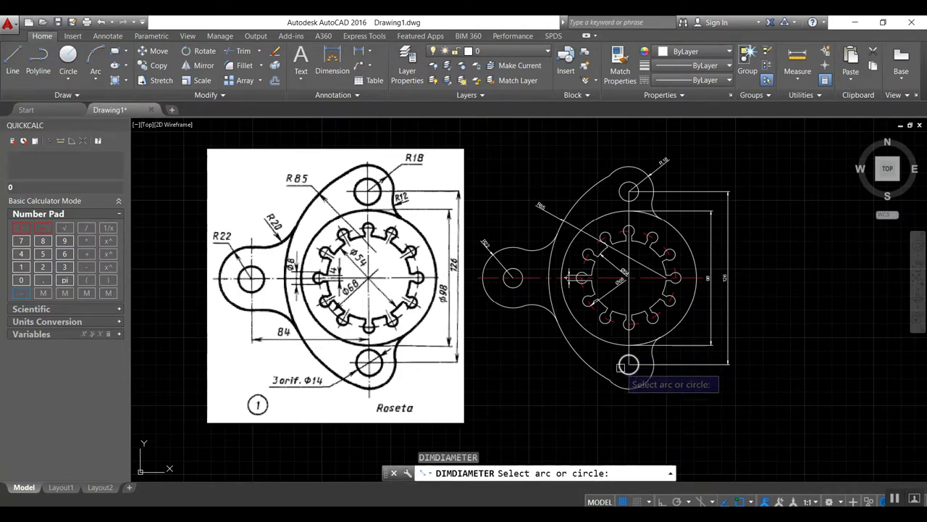
{"action": "left_click", "coordinate": [621, 373]}
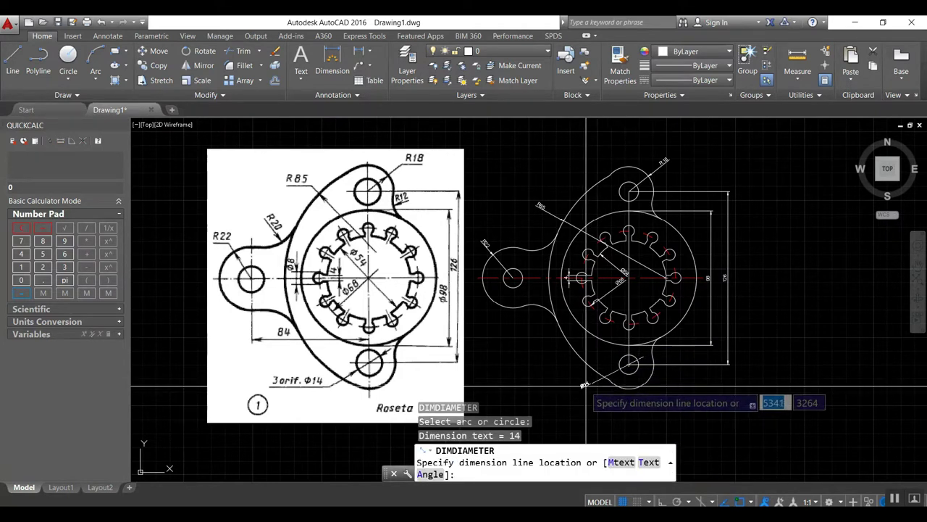
{"action": "left_click", "coordinate": [586, 384]}
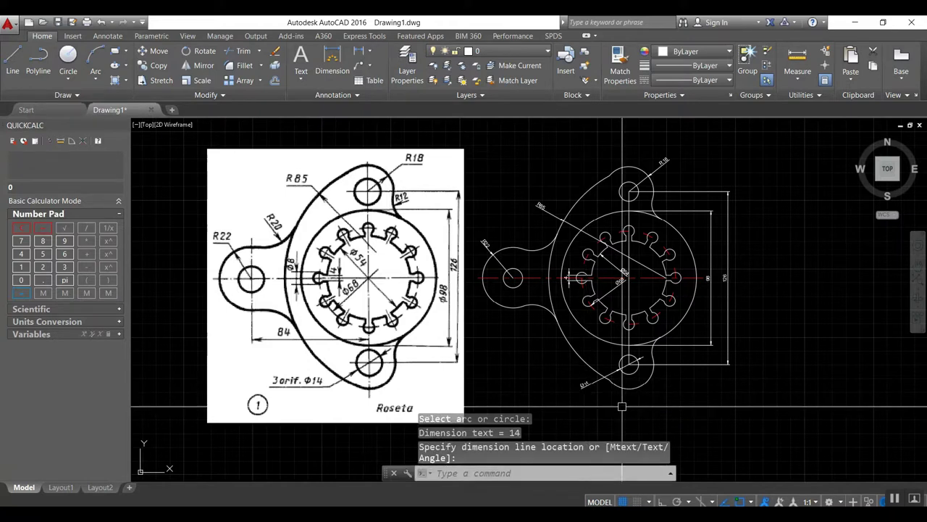
{"action": "type", "text": "DDIM"}
{"action": "key", "text": "Return"}
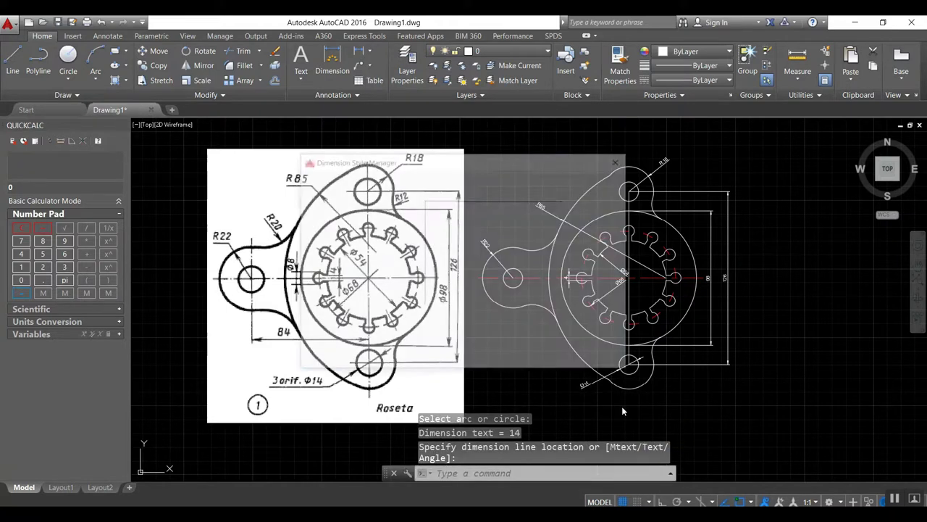
- Set the ISO-25 style's text alignment to ISO standard and close the style manager
{"action": "left_click", "coordinate": [598, 243]}
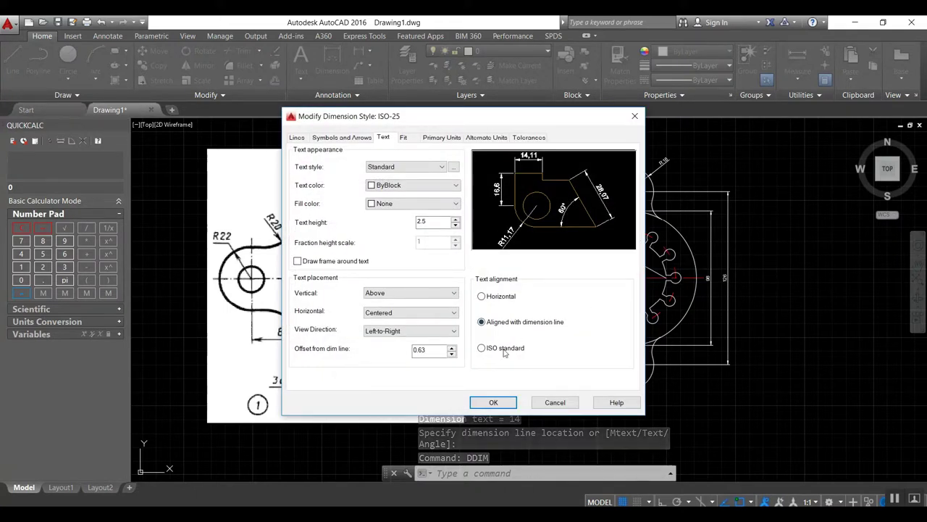
{"action": "left_click", "coordinate": [505, 350]}
{"action": "left_click", "coordinate": [492, 402]}
{"action": "left_click", "coordinate": [547, 359]}
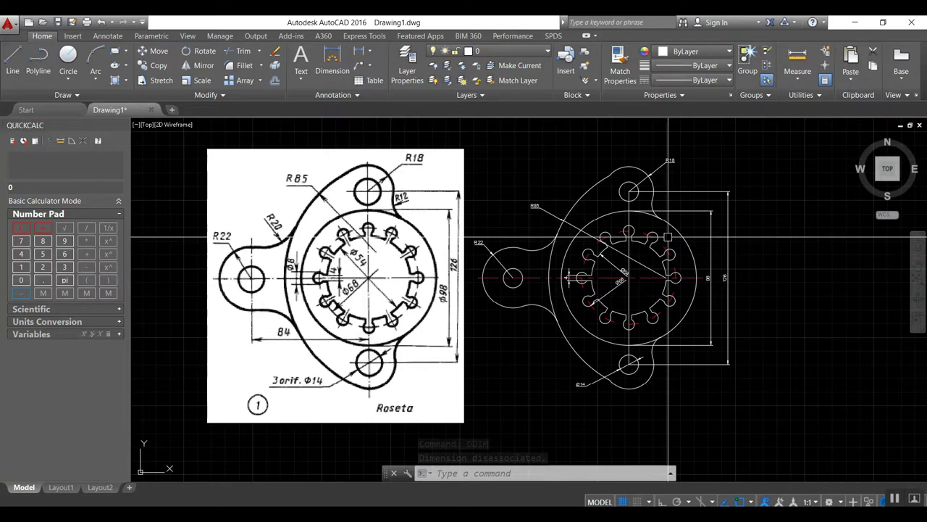
- Add the R12 radius dimension on the upper fillet arc
{"action": "type", "text": "dim"}
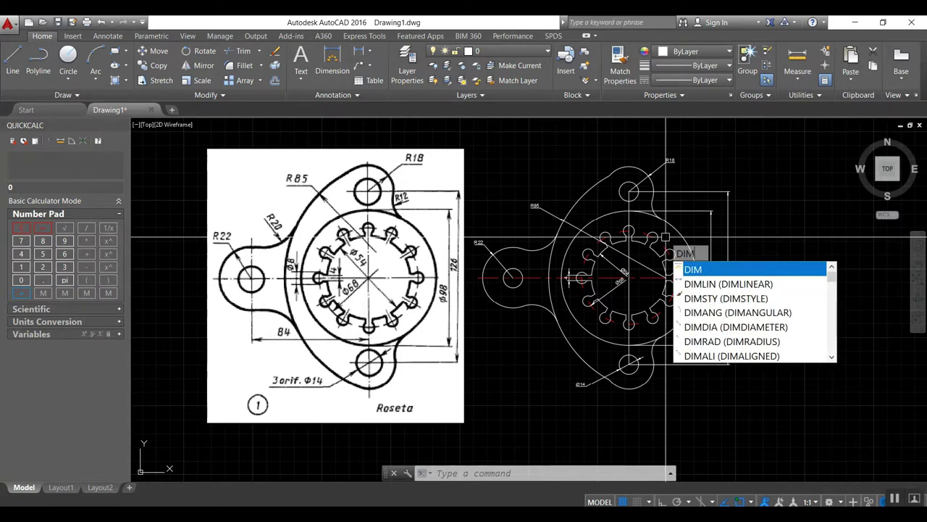
{"action": "type", "text": "rad"}
{"action": "key", "text": "Return"}
{"action": "scroll", "coordinate": [656, 207], "scroll_direction": "up", "scroll_amount": 4}
{"action": "left_click", "coordinate": [644, 210]}
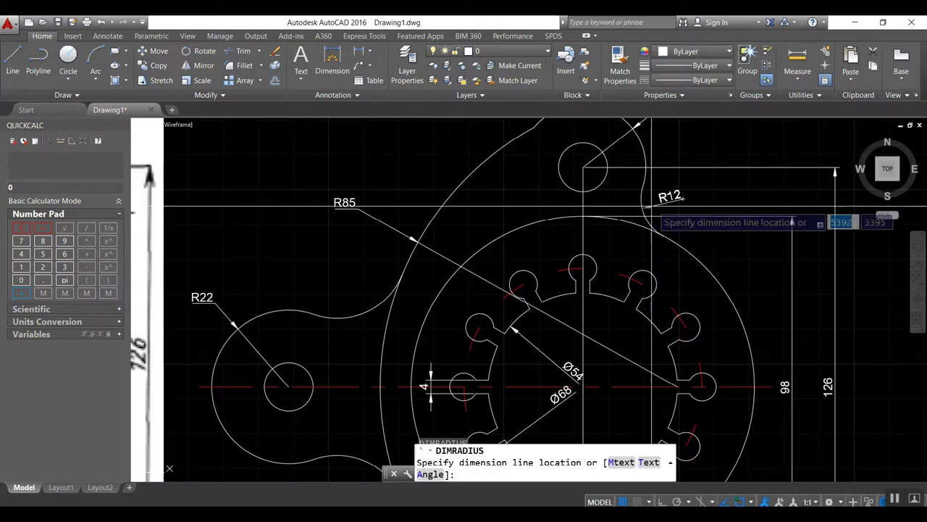
{"action": "left_click", "coordinate": [681, 194]}
- Zoom in and reposition the text of the small 4 dimension
{"action": "scroll", "coordinate": [681, 167], "scroll_direction": "down", "scroll_amount": 7}
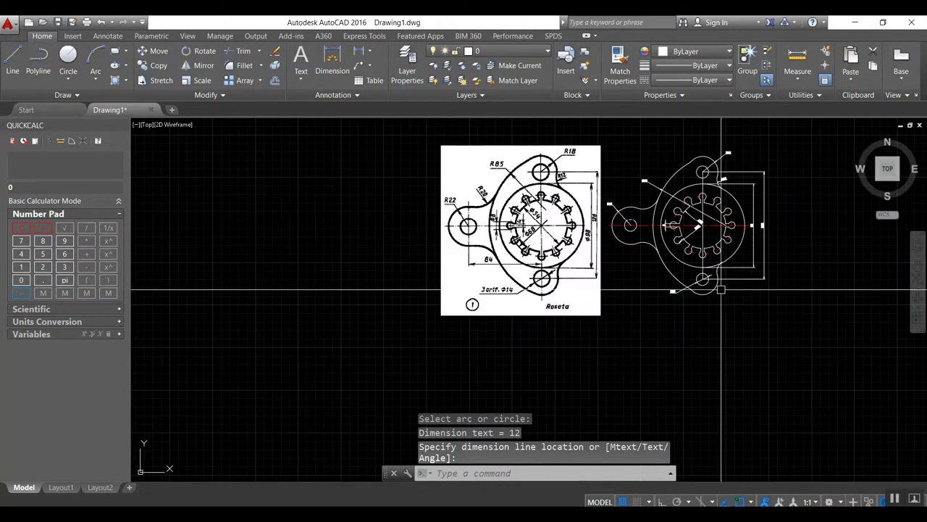
{"action": "scroll", "coordinate": [641, 170], "scroll_direction": "up", "scroll_amount": 3}
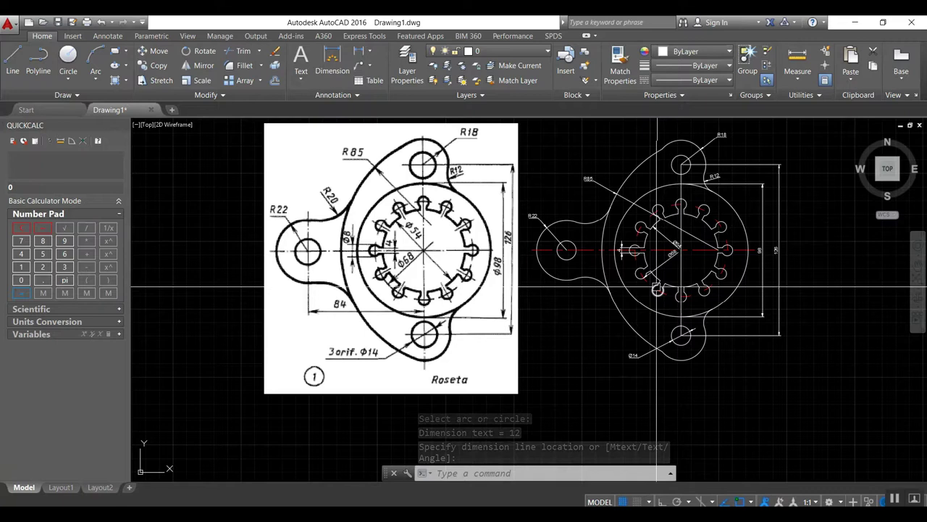
{"action": "scroll", "coordinate": [620, 250], "scroll_direction": "up", "scroll_amount": 3}
{"action": "scroll", "coordinate": [620, 250], "scroll_direction": "up", "scroll_amount": 3}
{"action": "left_click", "coordinate": [620, 250]}
{"action": "left_click", "coordinate": [620, 237]}
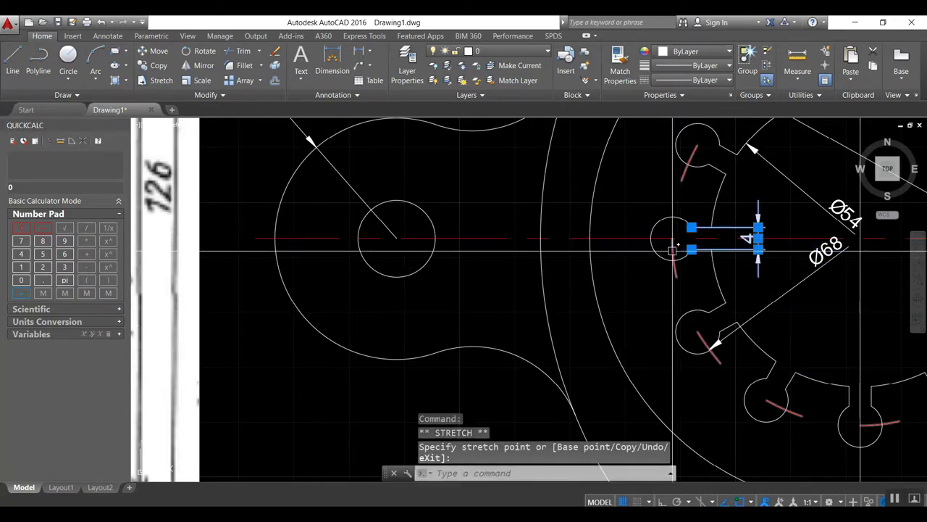
- Add the Ø8 diameter dimension on the small circle at the cutout's left end
{"action": "type", "text": "dd"}
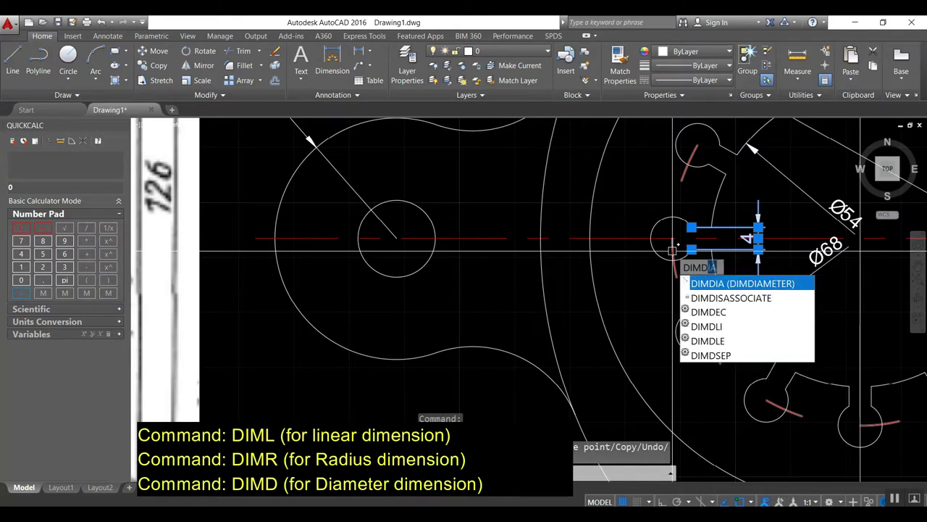
{"action": "key", "text": "Return"}
{"action": "left_click", "coordinate": [750, 239]}
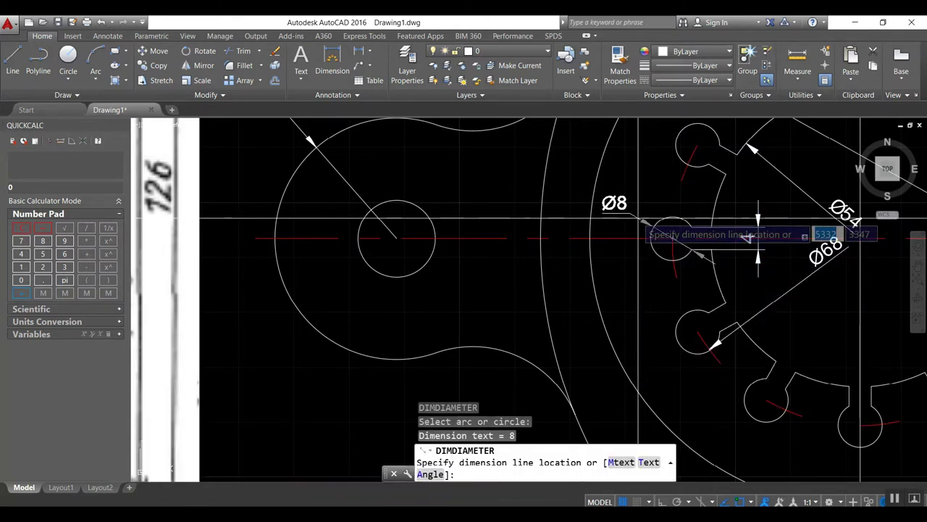
{"action": "scroll", "coordinate": [750, 239], "scroll_direction": "down", "scroll_amount": 4}
{"action": "scroll", "coordinate": [646, 355], "scroll_direction": "down", "scroll_amount": 3}
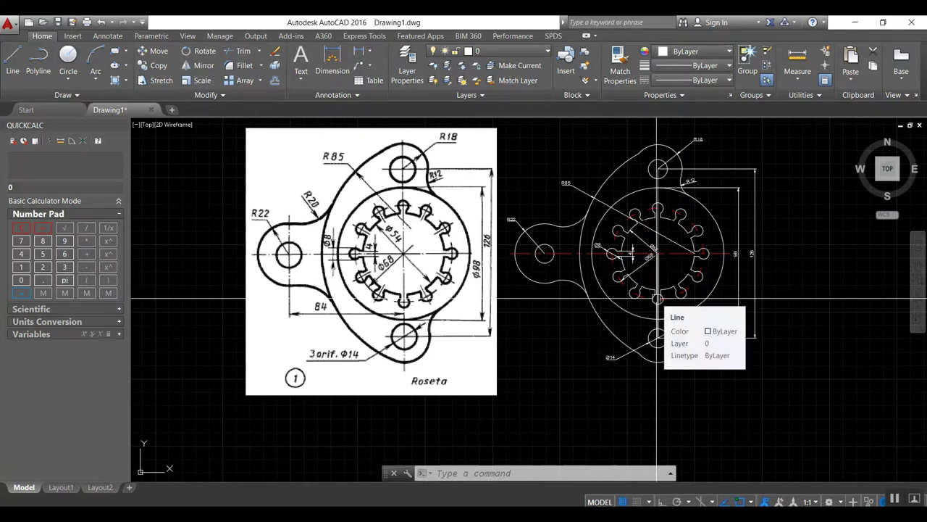
- Recentre the view and zoom to the drawing's extents
{"action": "middle_click_drag", "start_coordinate": [657, 298], "coordinate": [672, 339]}
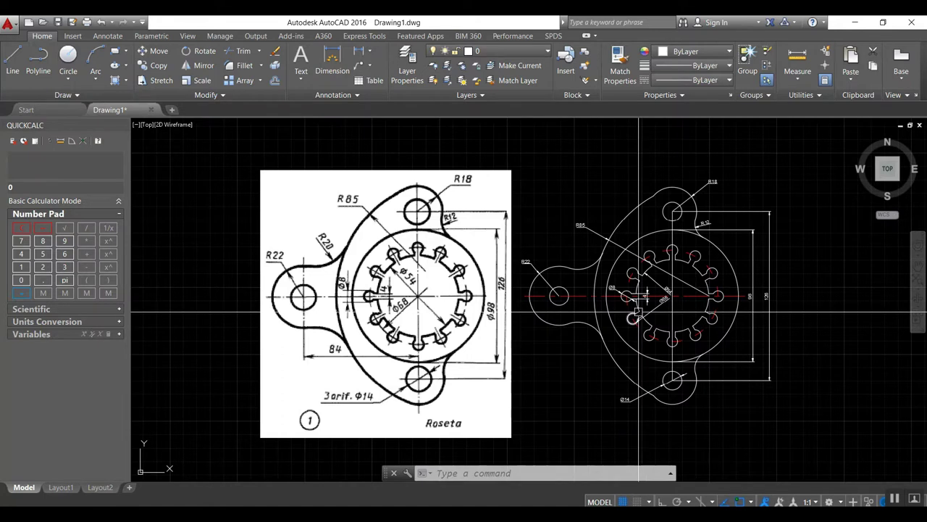
{"action": "type", "text": "z"}
{"action": "key", "text": "Return"}
{"action": "type", "text": "e"}
{"action": "key", "text": "Return"}
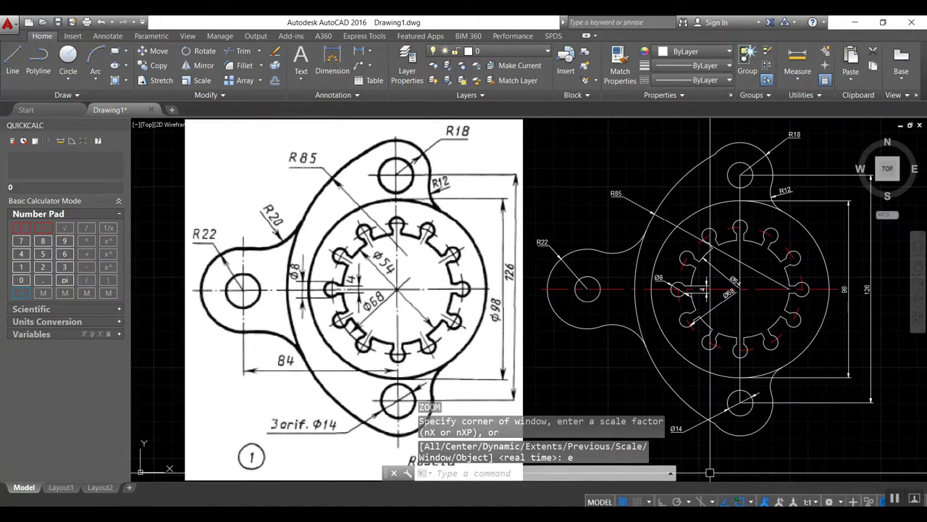
- Write the single-line text 'Roseta' below the drawing at height 3, angle 0
{"action": "type", "text": "Dte"}
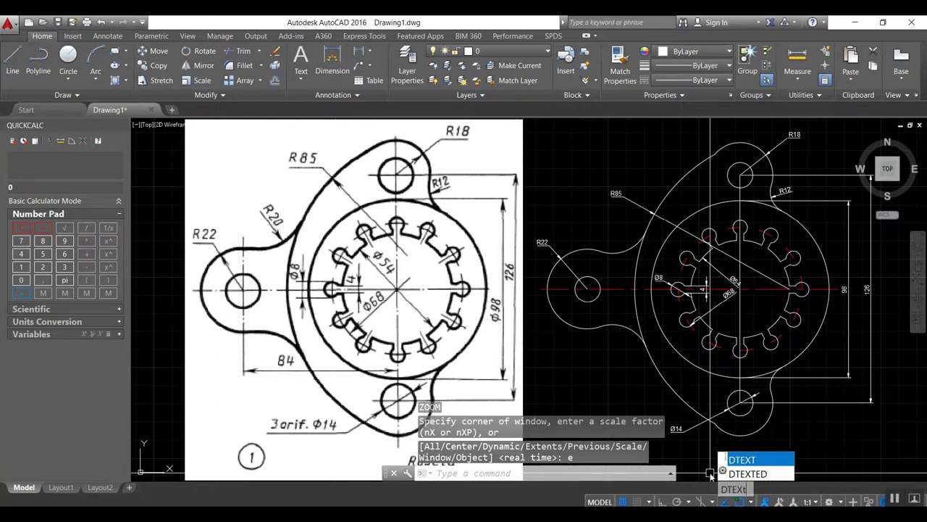
{"action": "key", "text": "Return"}
{"action": "scroll", "coordinate": [528, 322], "scroll_direction": "down", "scroll_amount": 2}
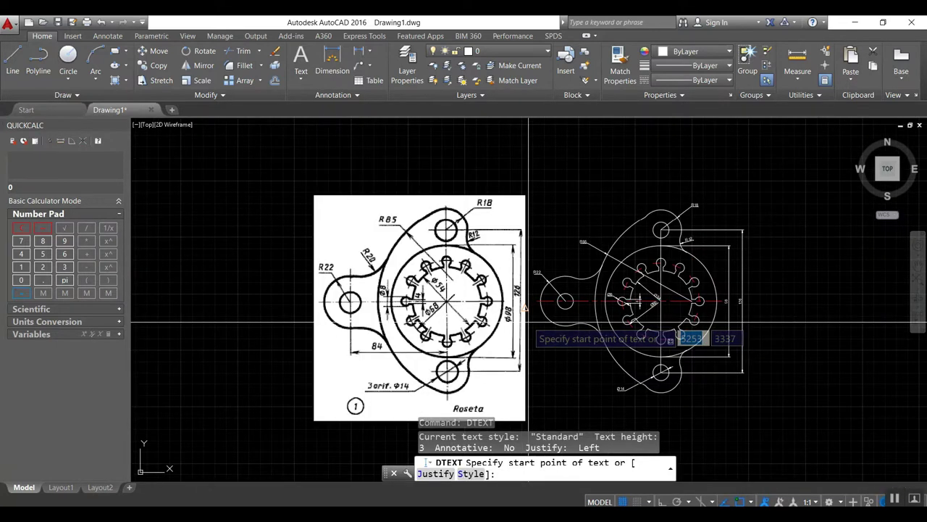
{"action": "scroll", "coordinate": [528, 323], "scroll_direction": "down", "scroll_amount": 1}
{"action": "scroll", "coordinate": [572, 384], "scroll_direction": "up", "scroll_amount": 1}
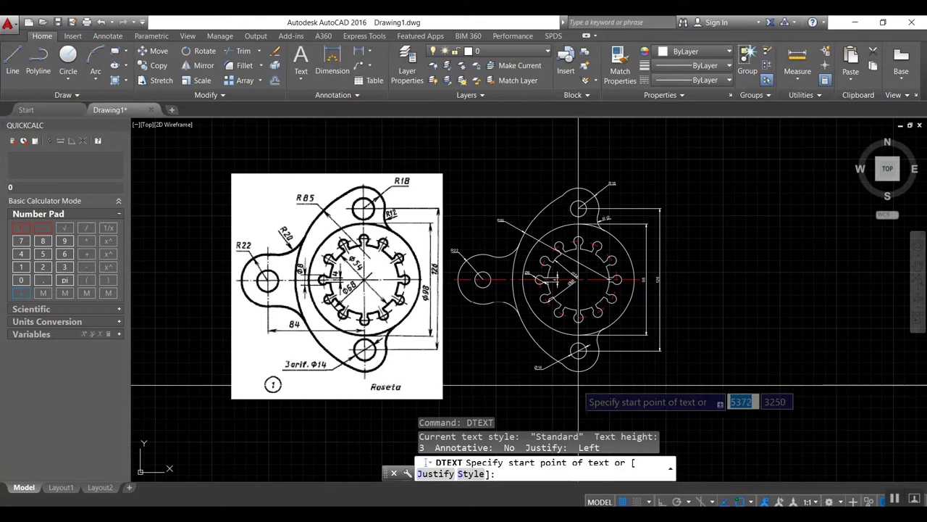
{"action": "left_click", "coordinate": [594, 385]}
{"action": "key", "text": "Return"}
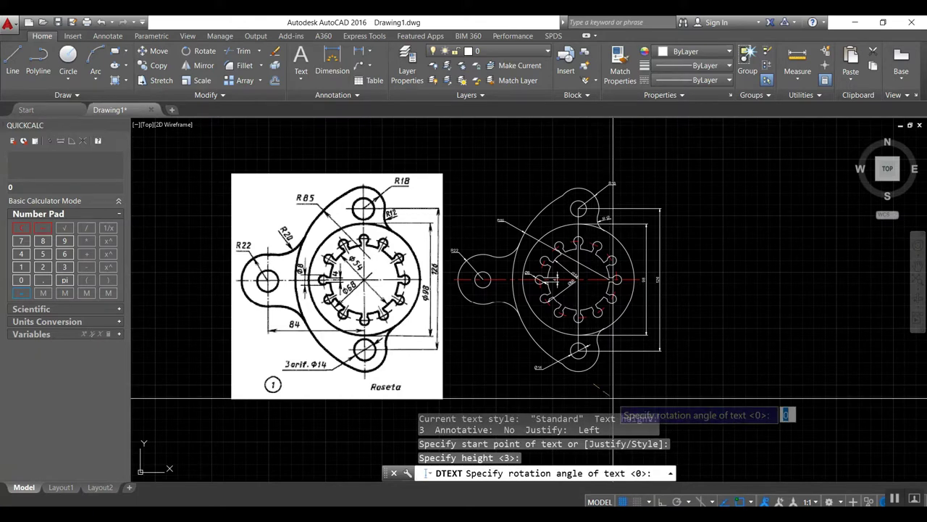
{"action": "key", "text": "Return"}
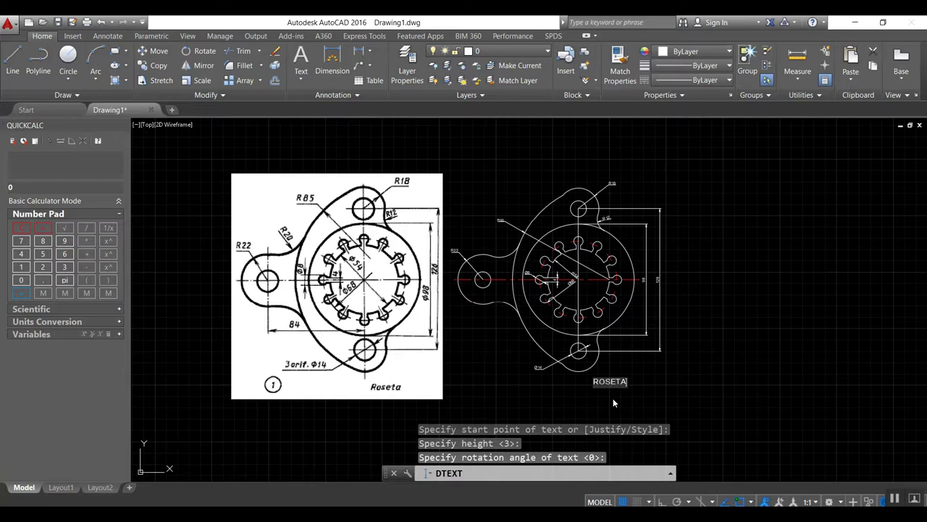
{"action": "key", "text": "BackSpace"}
{"action": "key", "text": "BackSpace"}
{"action": "key", "text": "BackSpace"}
{"action": "type", "text": "Roseta"}
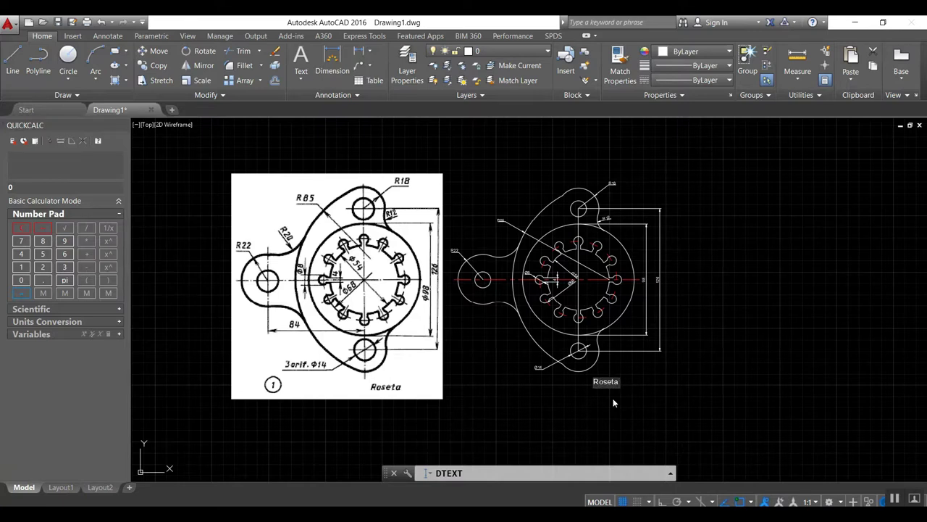
{"action": "left_click", "coordinate": [648, 389]}
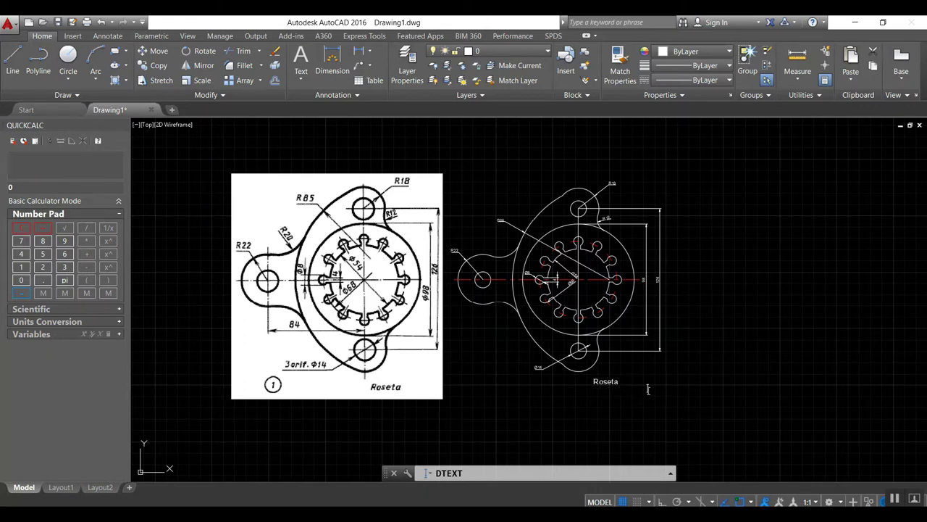
{"action": "key", "text": "Return"}
{"action": "key", "text": "Return"}
{"action": "left_click", "coordinate": [599, 383]}
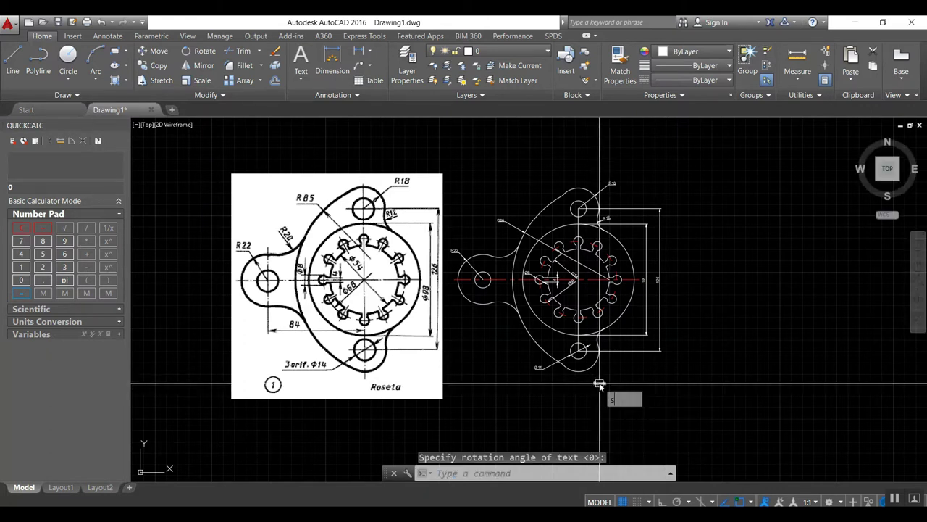
- Scale the Roseta label up to a larger size
{"action": "type", "text": "c"}
{"action": "key", "text": "Return"}
{"action": "left_click", "coordinate": [599, 384]}
{"action": "key", "text": "Return"}
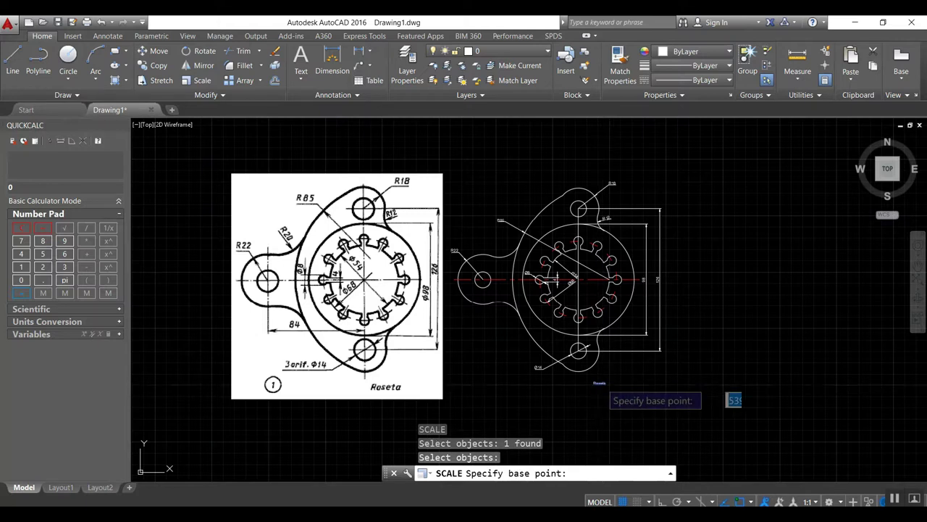
{"action": "left_click", "coordinate": [602, 383]}
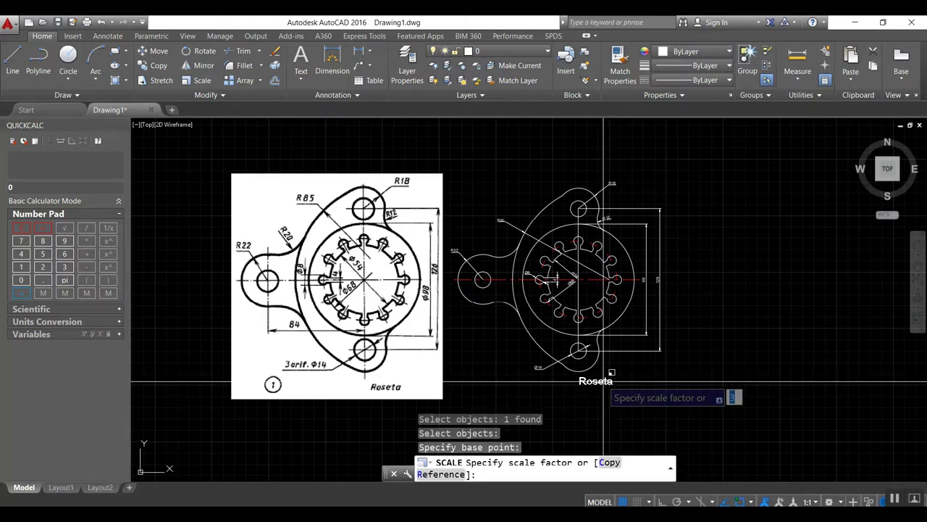
{"action": "left_click", "coordinate": [604, 380]}
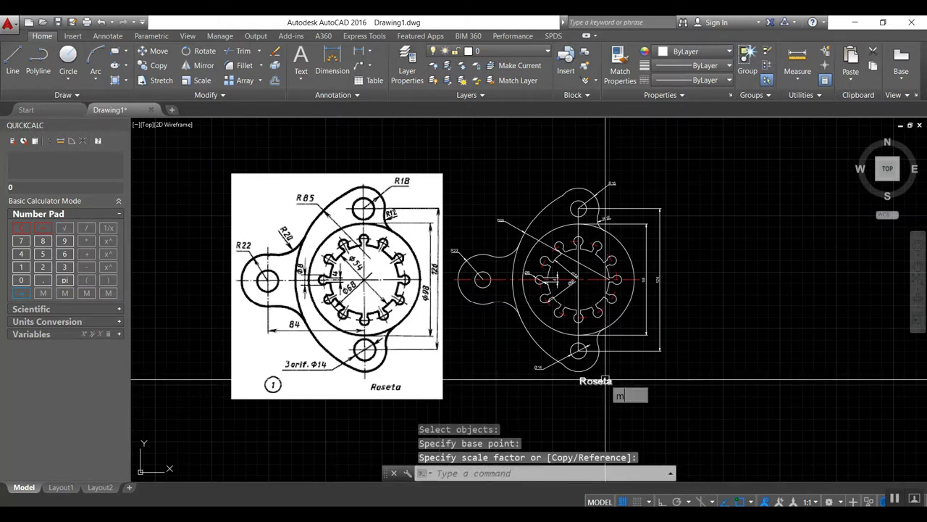
- Move the Roseta label slightly to the right
{"action": "key", "text": "Return"}
{"action": "left_click", "coordinate": [595, 381]}
{"action": "key", "text": "Return"}
{"action": "left_click", "coordinate": [578, 397]}
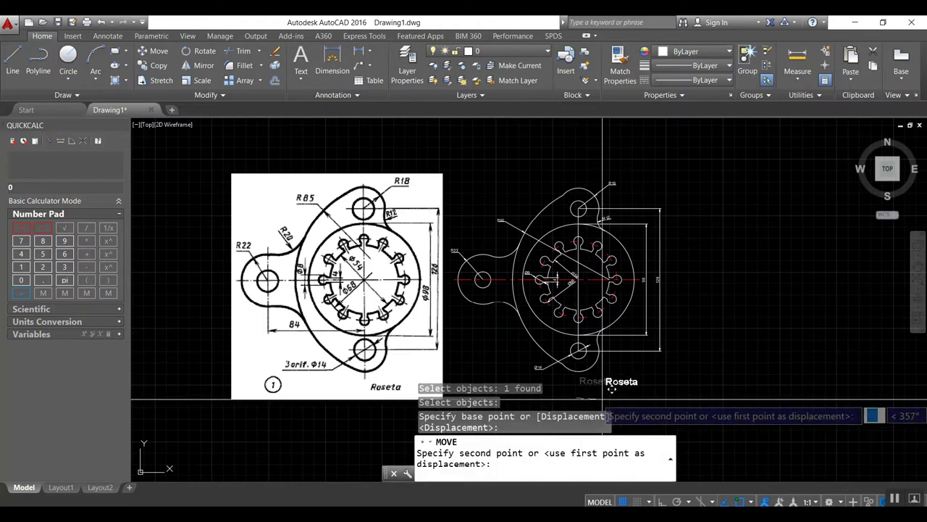
{"action": "left_click", "coordinate": [615, 389]}
- Zoom to the drawing's extents to see the whole flange
{"action": "type", "text": "z"}
{"action": "key", "text": "Return"}
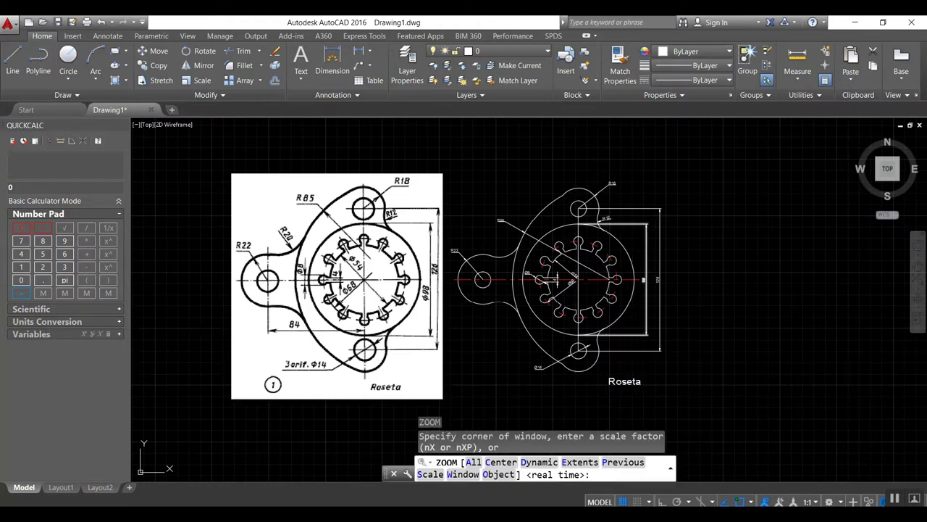
{"action": "type", "text": "e"}
{"action": "key", "text": "Return"}
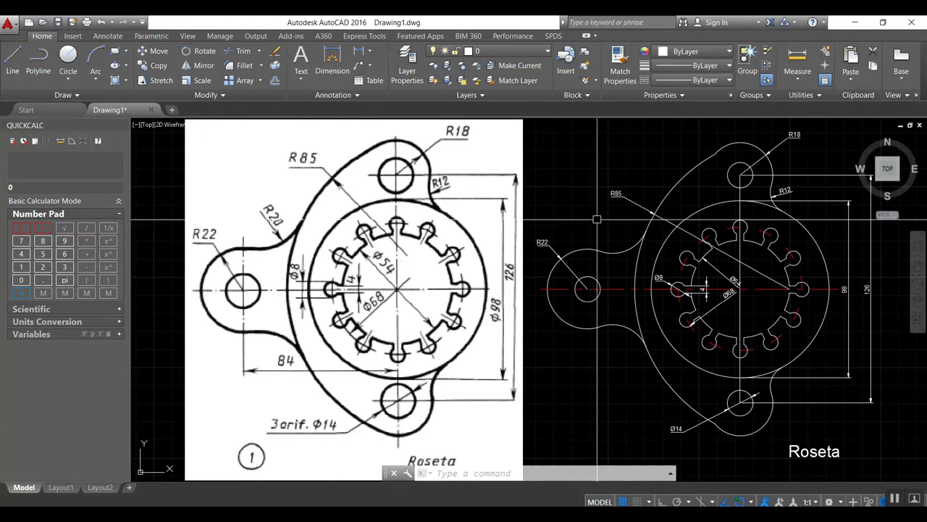
- Erase two leftover lines, including the vertical line through the gear's centre
{"action": "key", "text": "Return"}
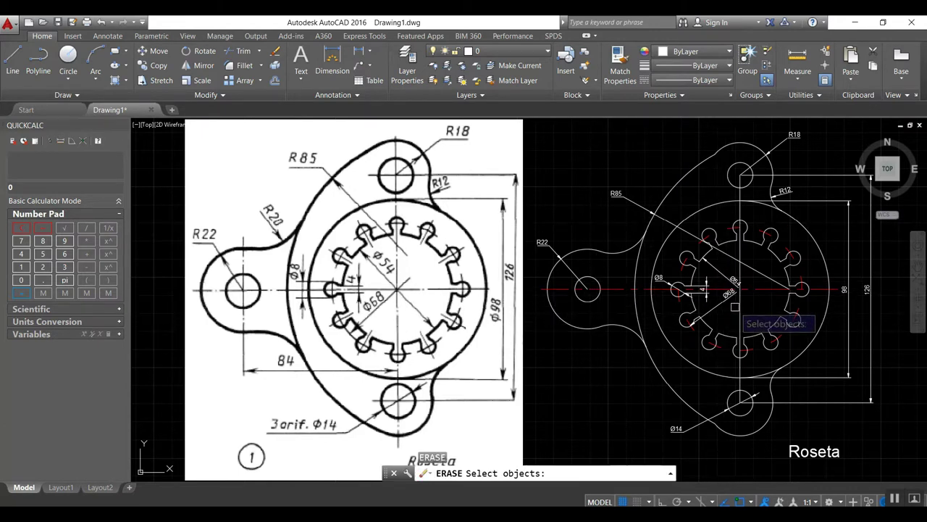
{"action": "left_click", "coordinate": [723, 315]}
{"action": "key", "text": "Return"}
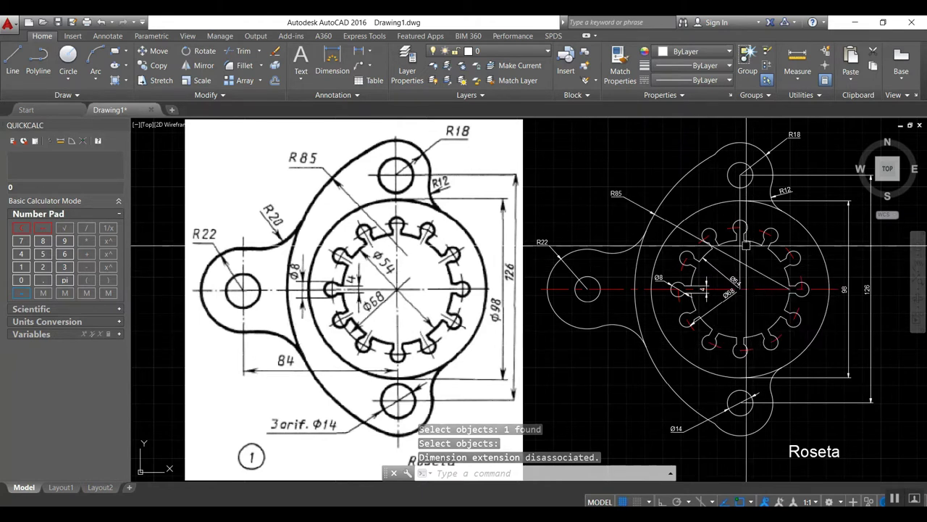
{"action": "type", "text": "e"}
{"action": "key", "text": "Return"}
{"action": "left_click", "coordinate": [740, 212]}
{"action": "key", "text": "Return"}
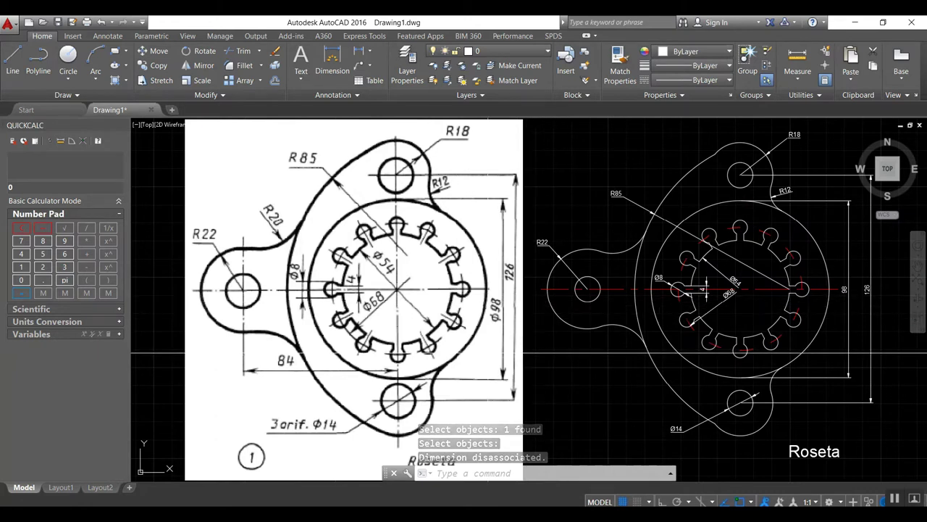
- Draw a vertical line down through the flange from the outer circle's top
{"action": "type", "text": "l"}
{"action": "key", "text": "Return"}
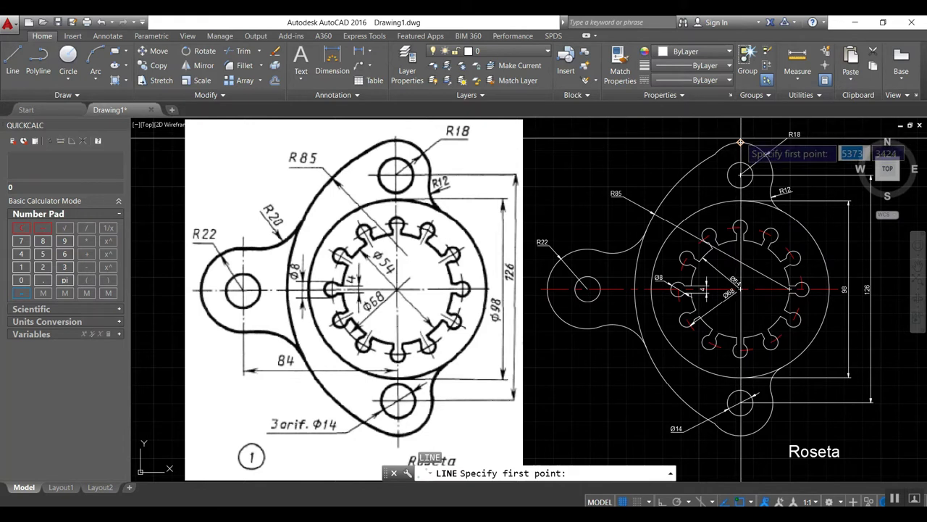
{"action": "left_click", "coordinate": [740, 139]}
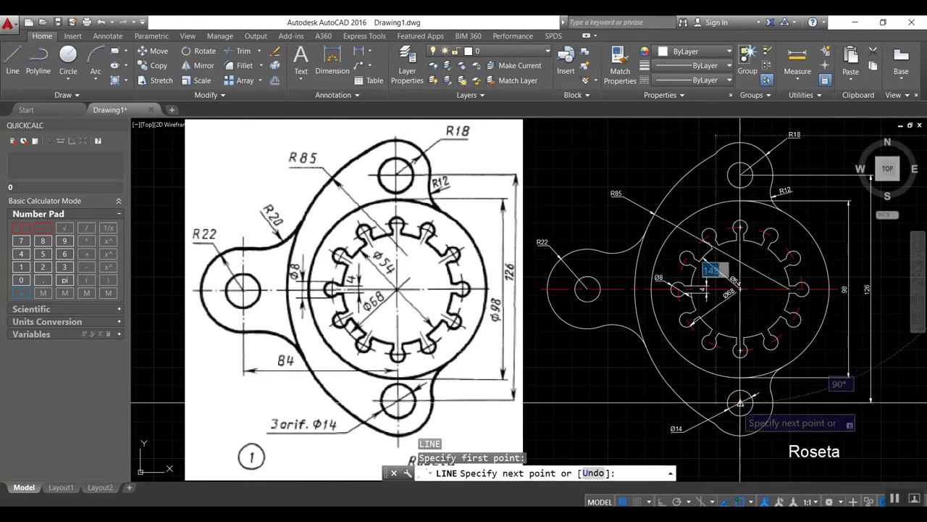
{"action": "left_click", "coordinate": [662, 501]}
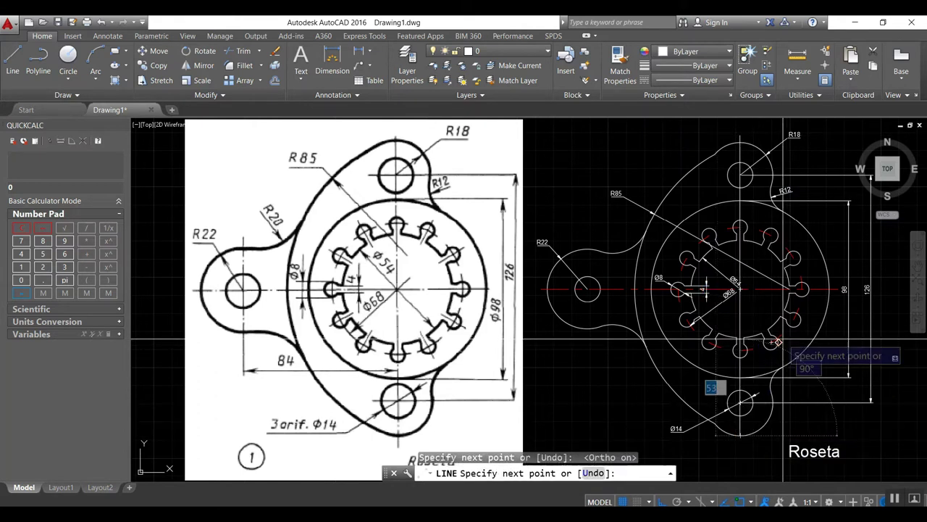
{"action": "key", "text": "Return"}
- Match the new line's properties to the red dashed horizontal centerline
{"action": "type", "text": "ma"}
{"action": "key", "text": "Return"}
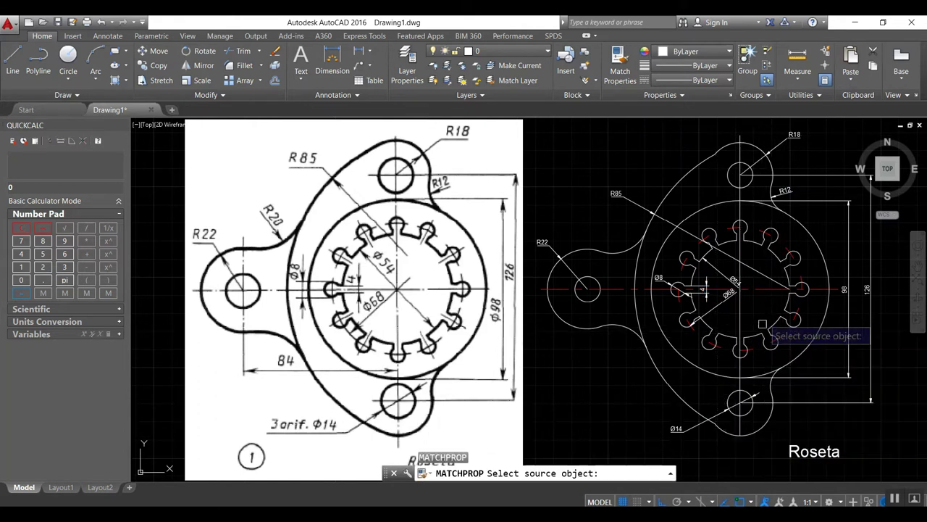
{"action": "left_click", "coordinate": [752, 289]}
{"action": "left_click", "coordinate": [741, 306]}
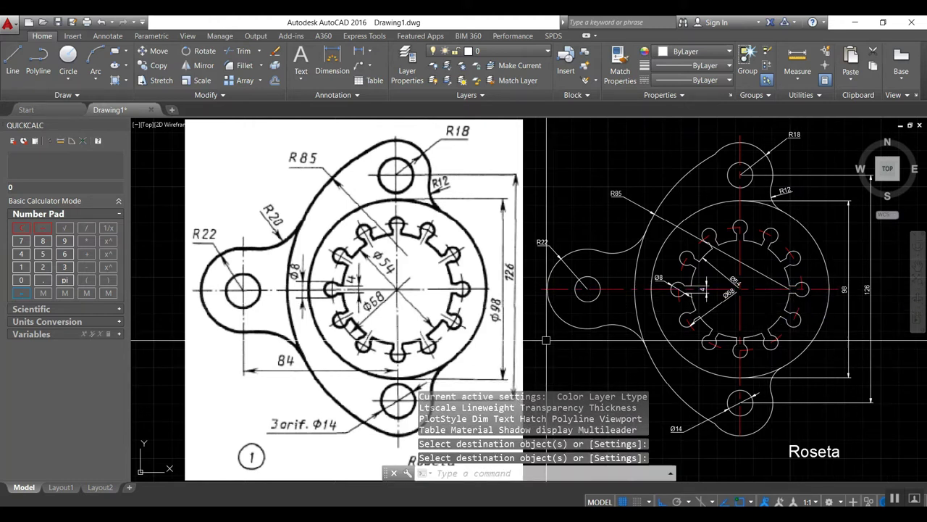
{"action": "key", "text": "Return"}
{"action": "key", "text": "ctrl+s"}
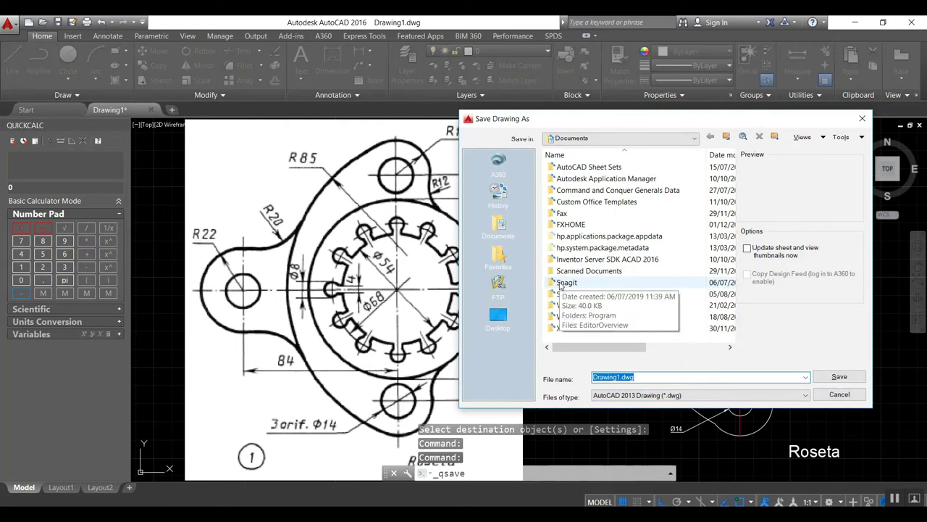
- Save the flange drawing as Roseta.dwg in D:\AWS on the DATA drive
{"action": "type", "text": "seta"}
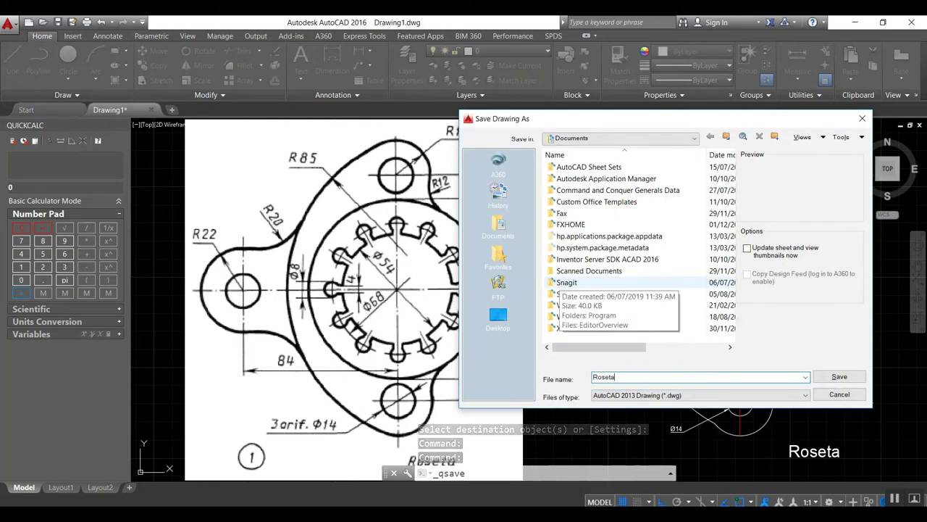
{"action": "left_click", "coordinate": [622, 139]}
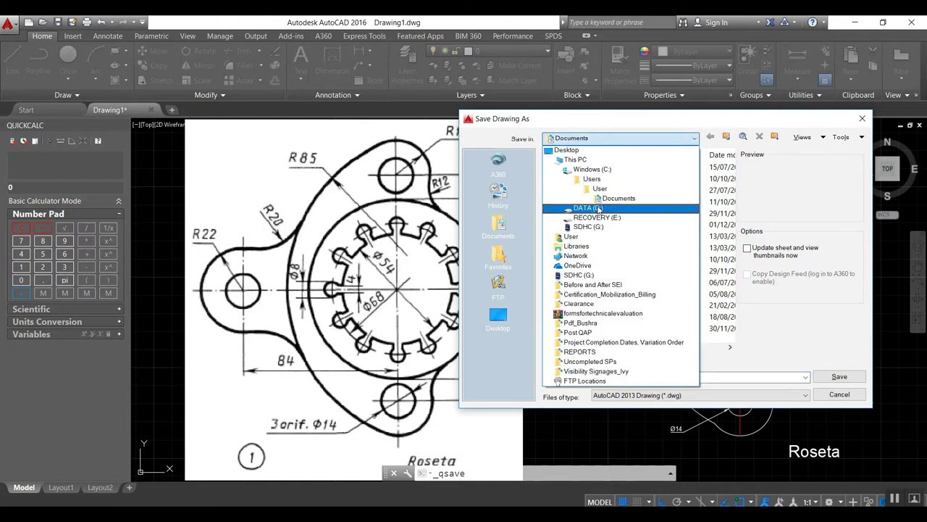
{"action": "left_click", "coordinate": [599, 209]}
{"action": "double_click", "coordinate": [566, 203]}
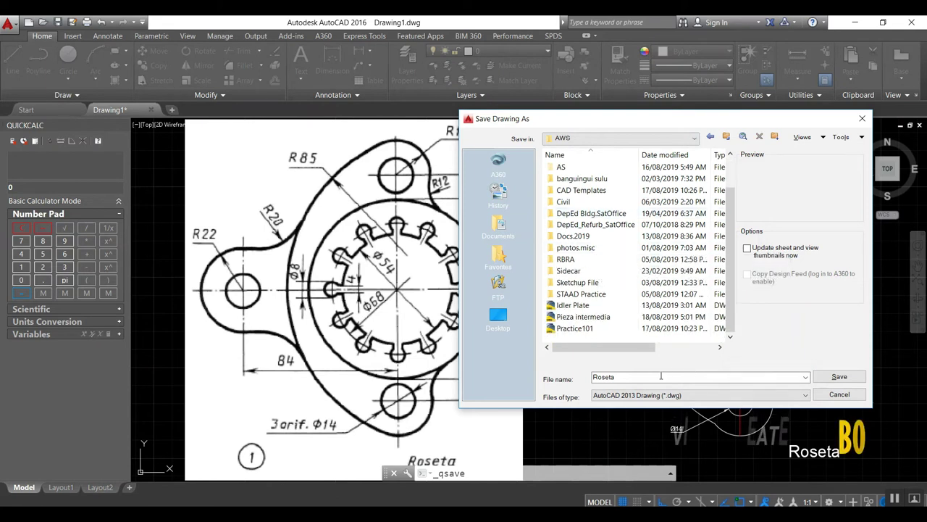
{"action": "left_click", "coordinate": [839, 375]}
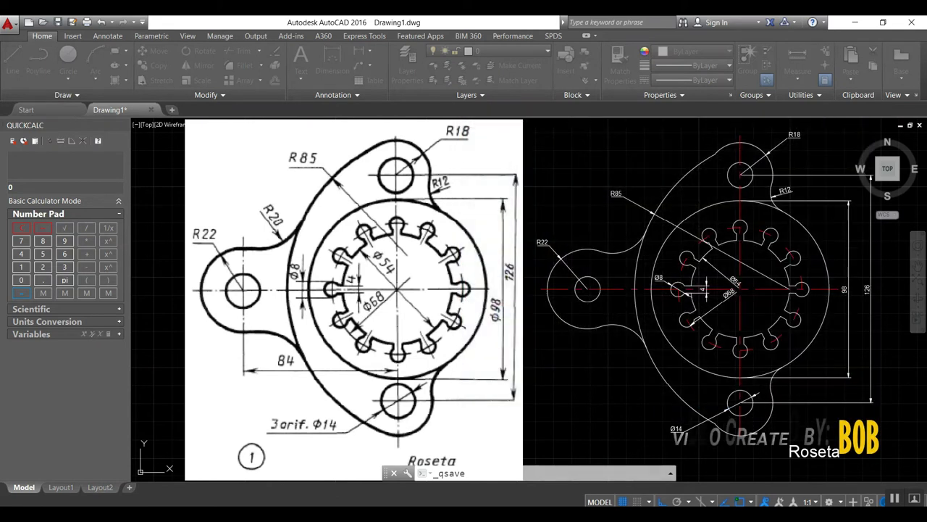